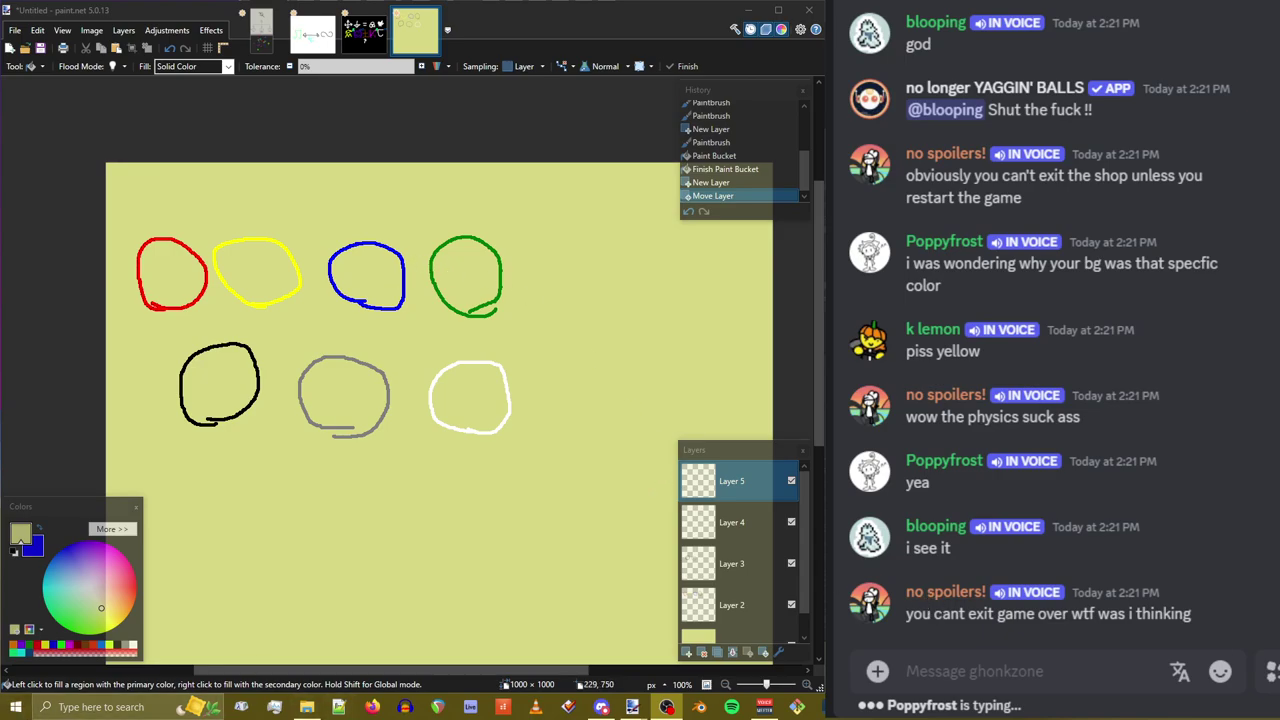
Minimise the windows covering the desktop, capture a screenshot of it and post it in the Discord chat
key("alt+Tab")
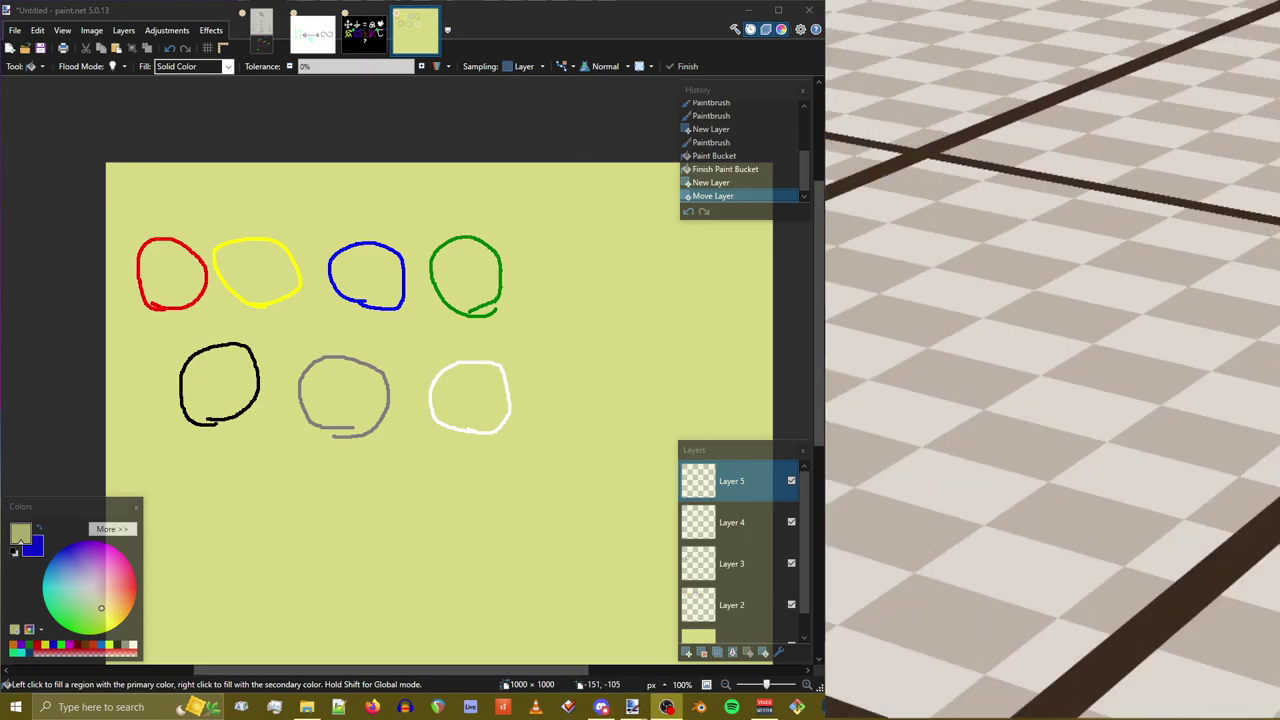
left_click(748, 10)
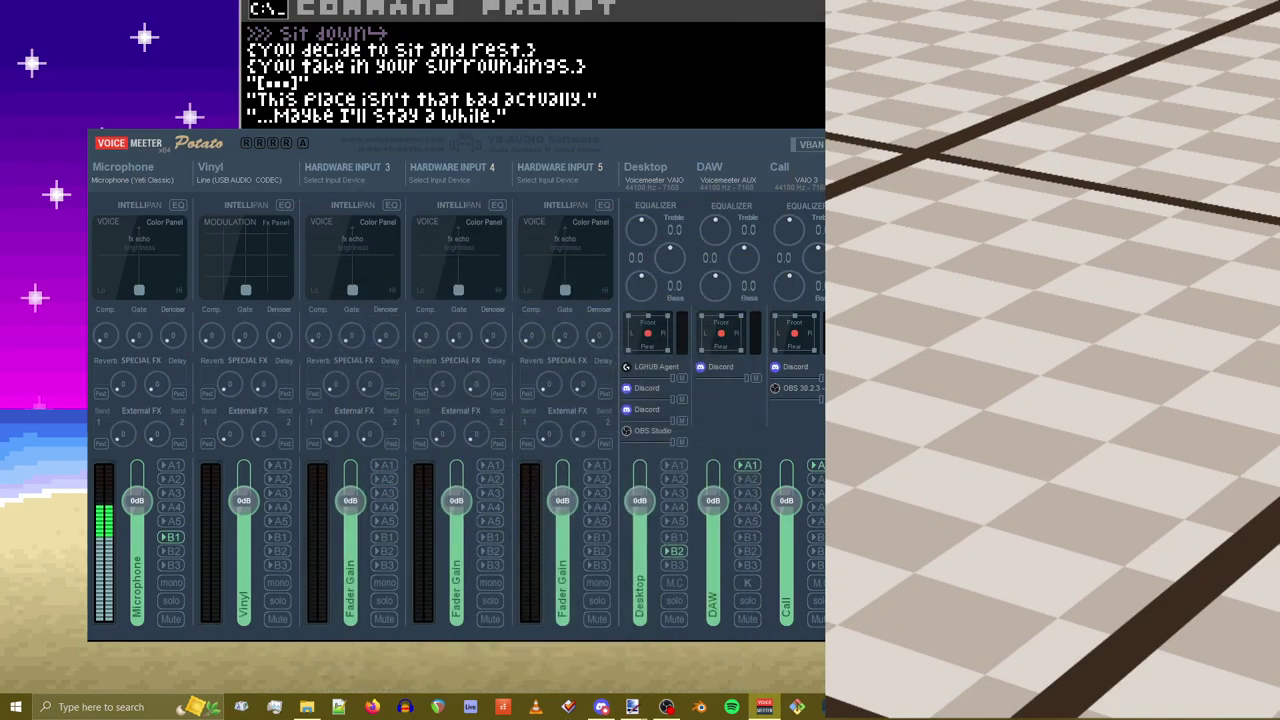
key("super+Down")
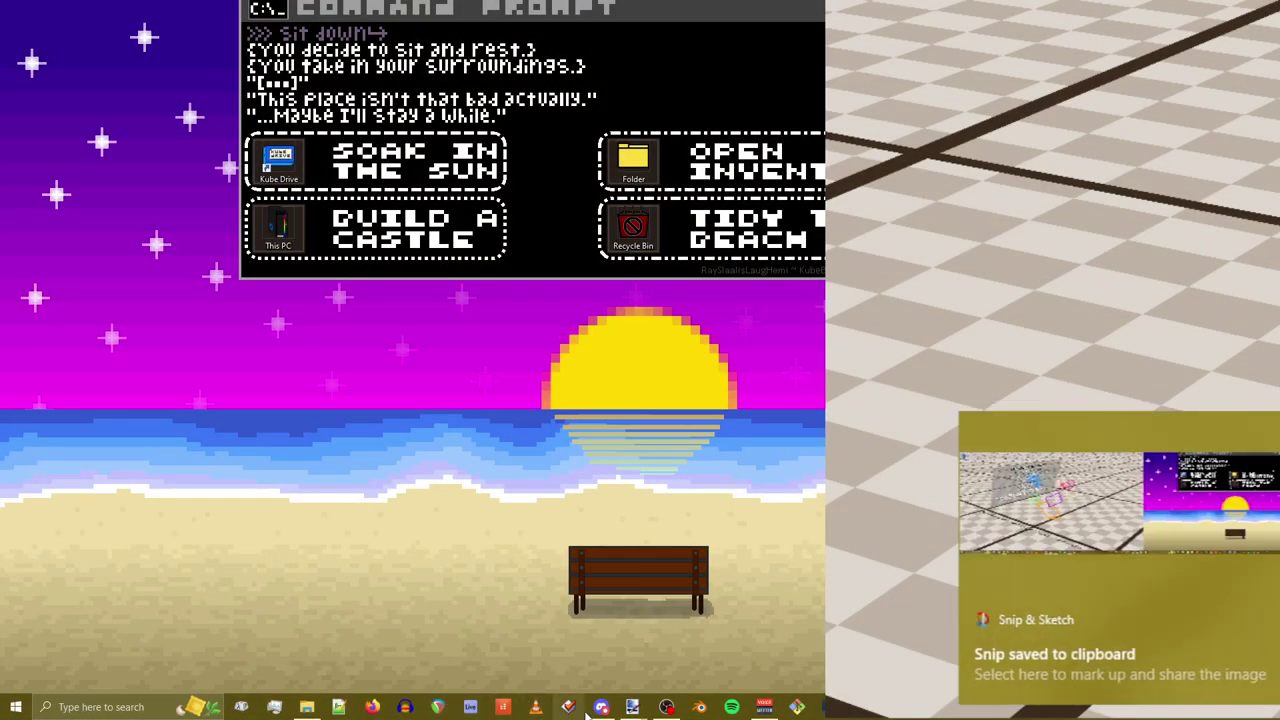
left_click(601, 707)
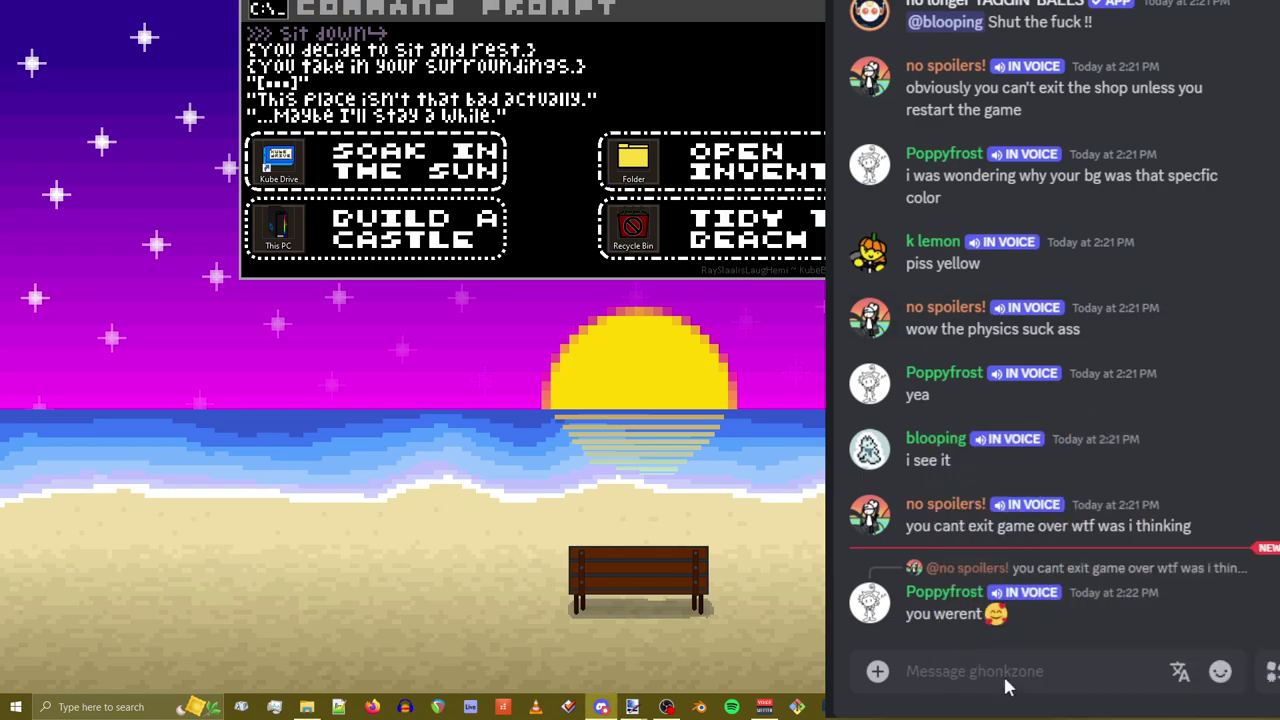
key("ctrl+v")
key("Return")
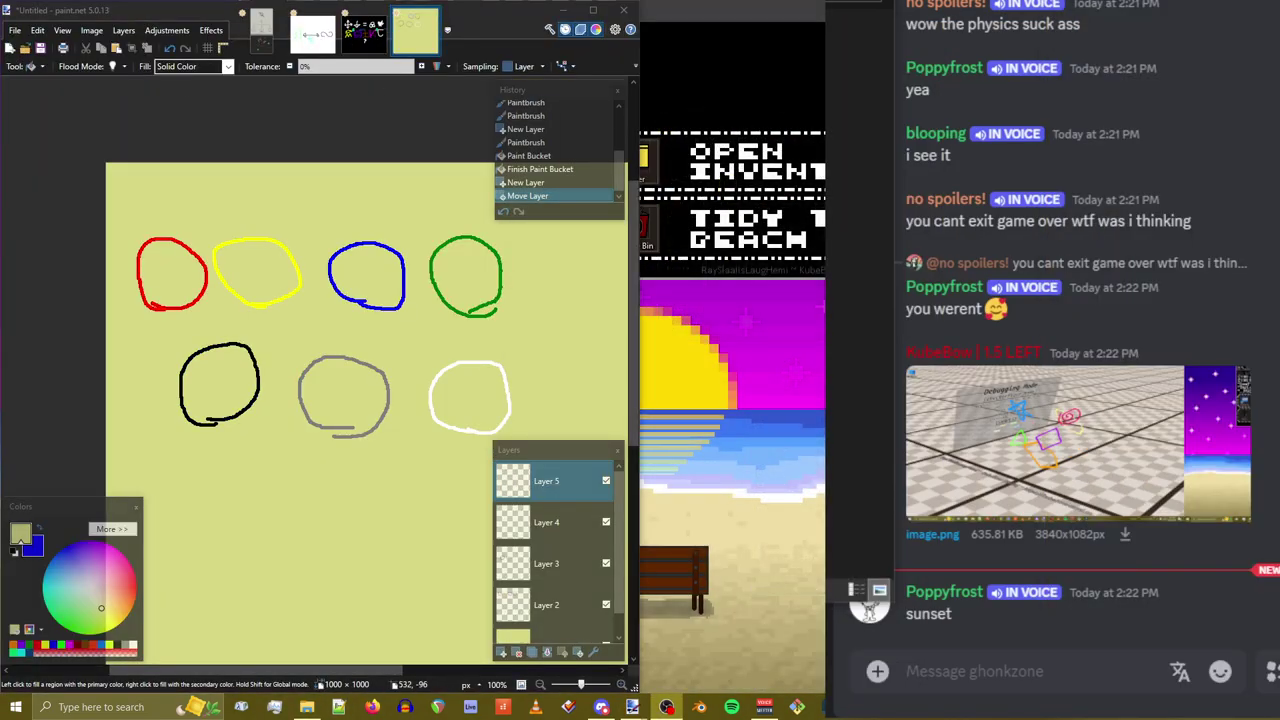
Widen the paint.net window up to the chat's edge and view the posted screenshot enlarged before closing its preview
left_click_drag(641, 354, 825, 392)
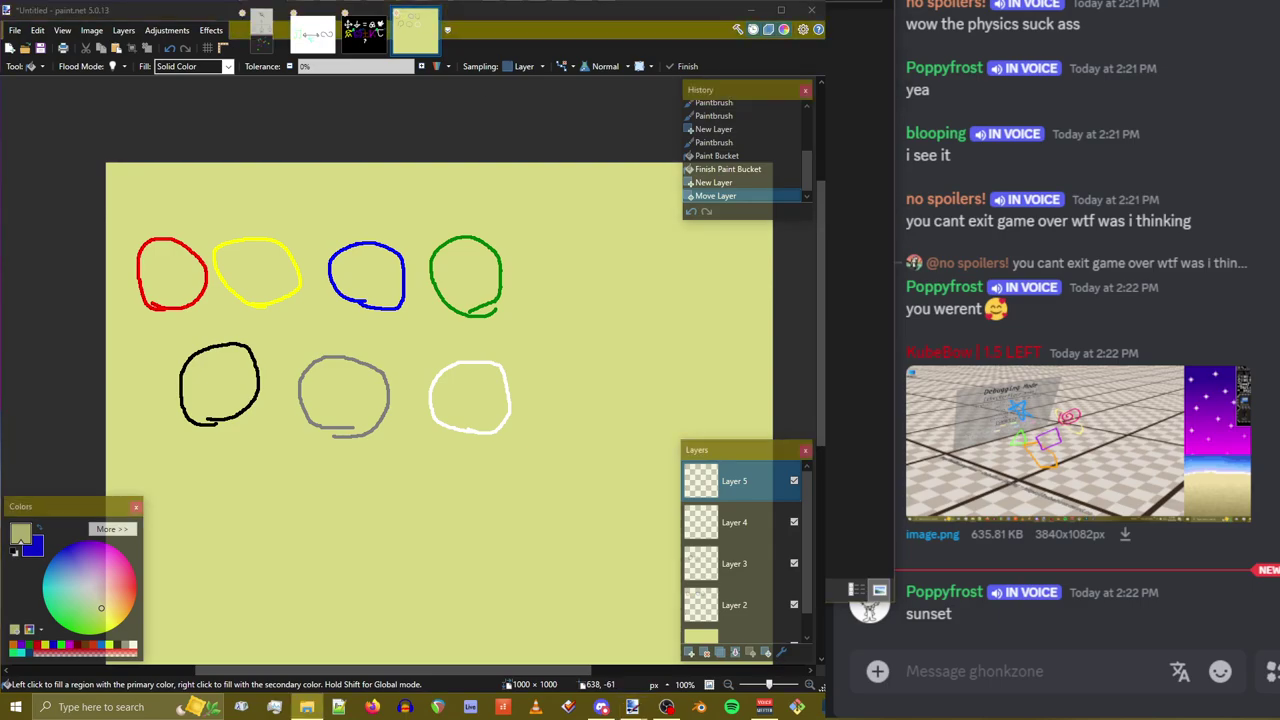
left_click(992, 335)
left_click(1152, 368)
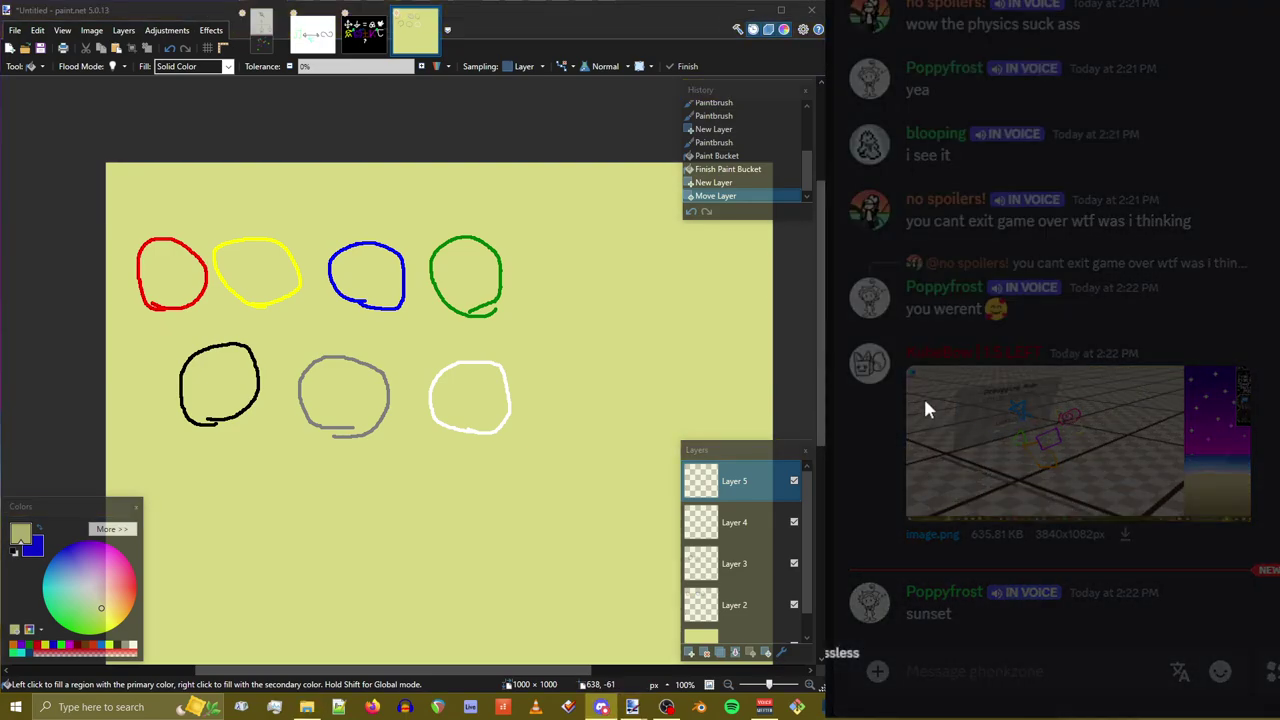
left_click(1008, 516)
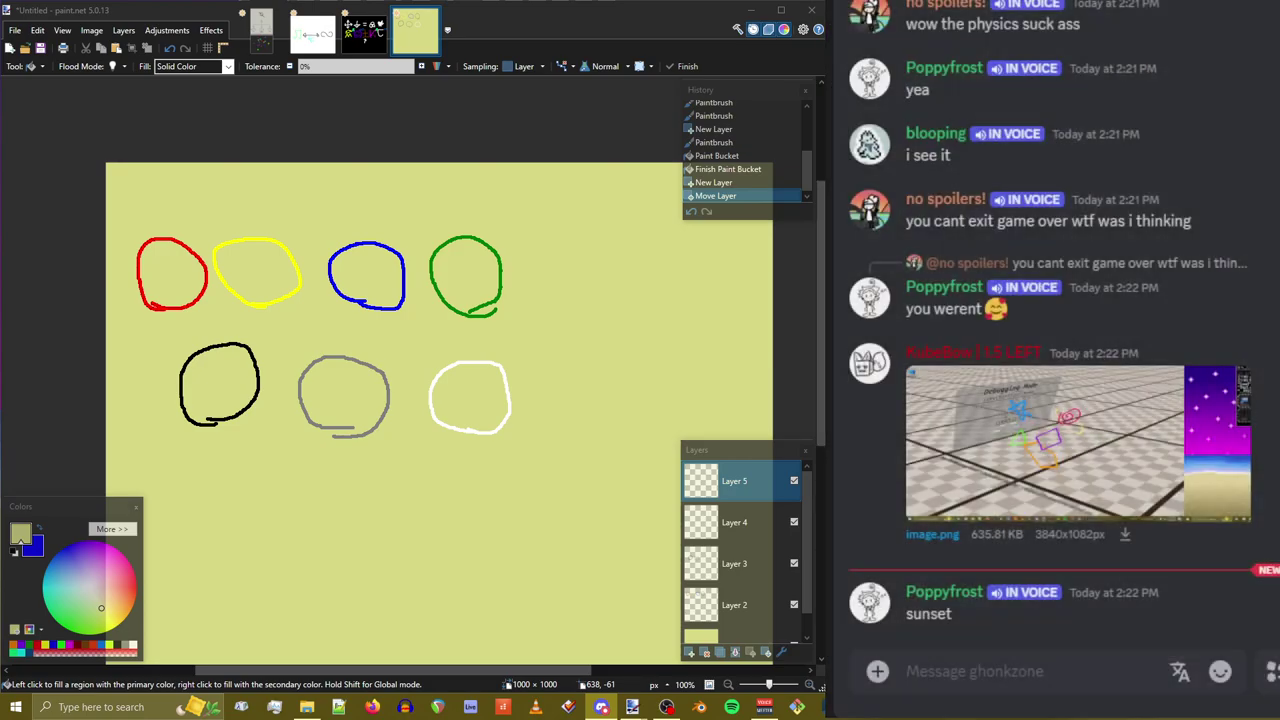
left_click(992, 430)
left_click(835, 242)
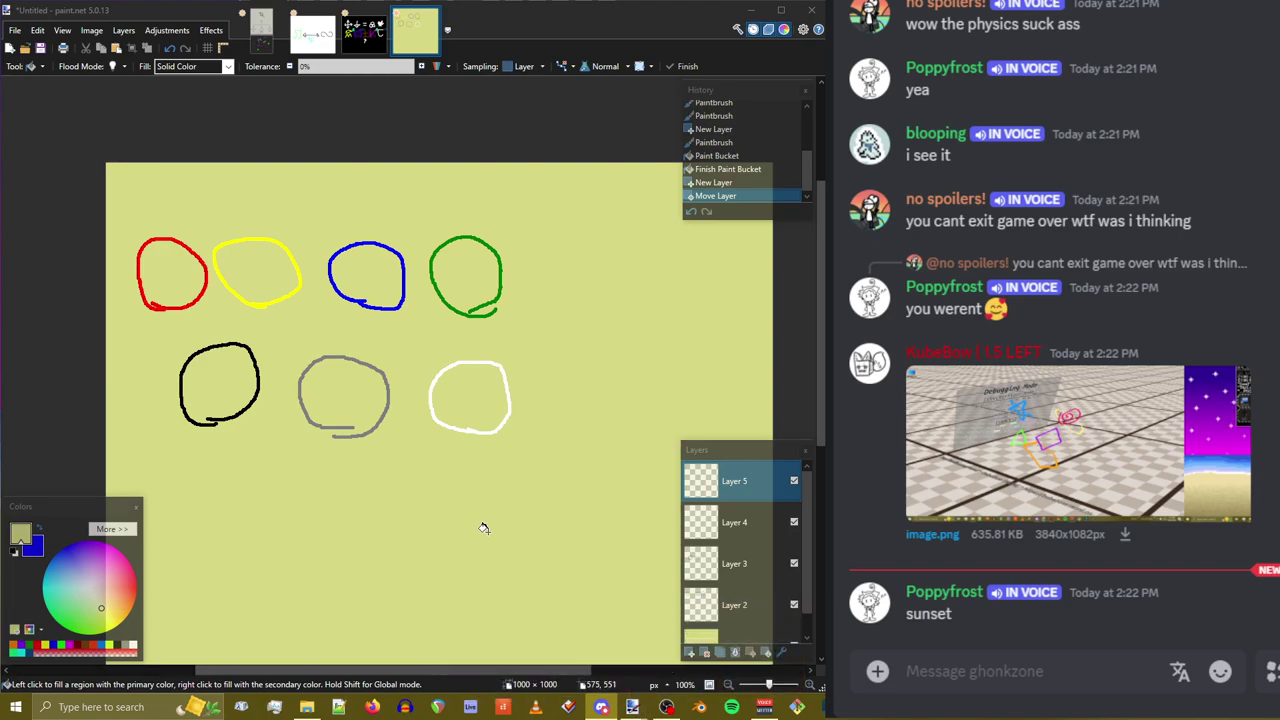
Add a new layer to the colour circle image and paint a brown circle on it below the grey one
mouse_move(632, 707)
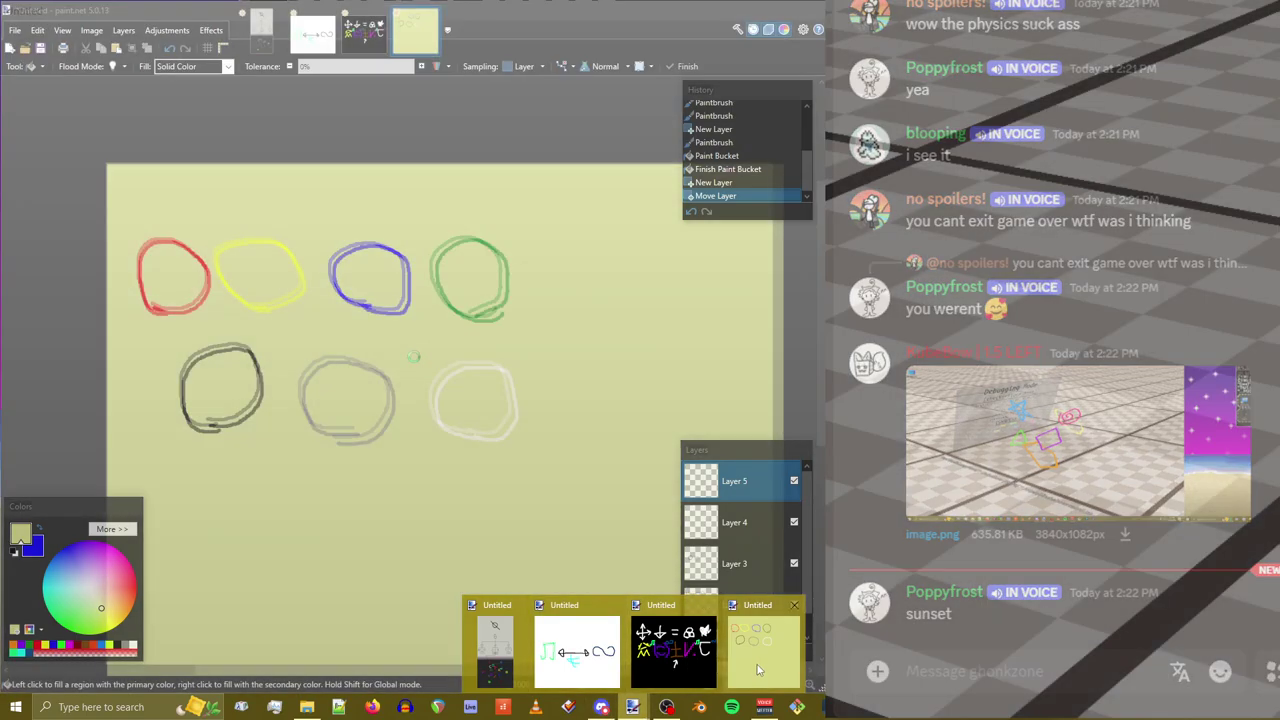
left_click(760, 650)
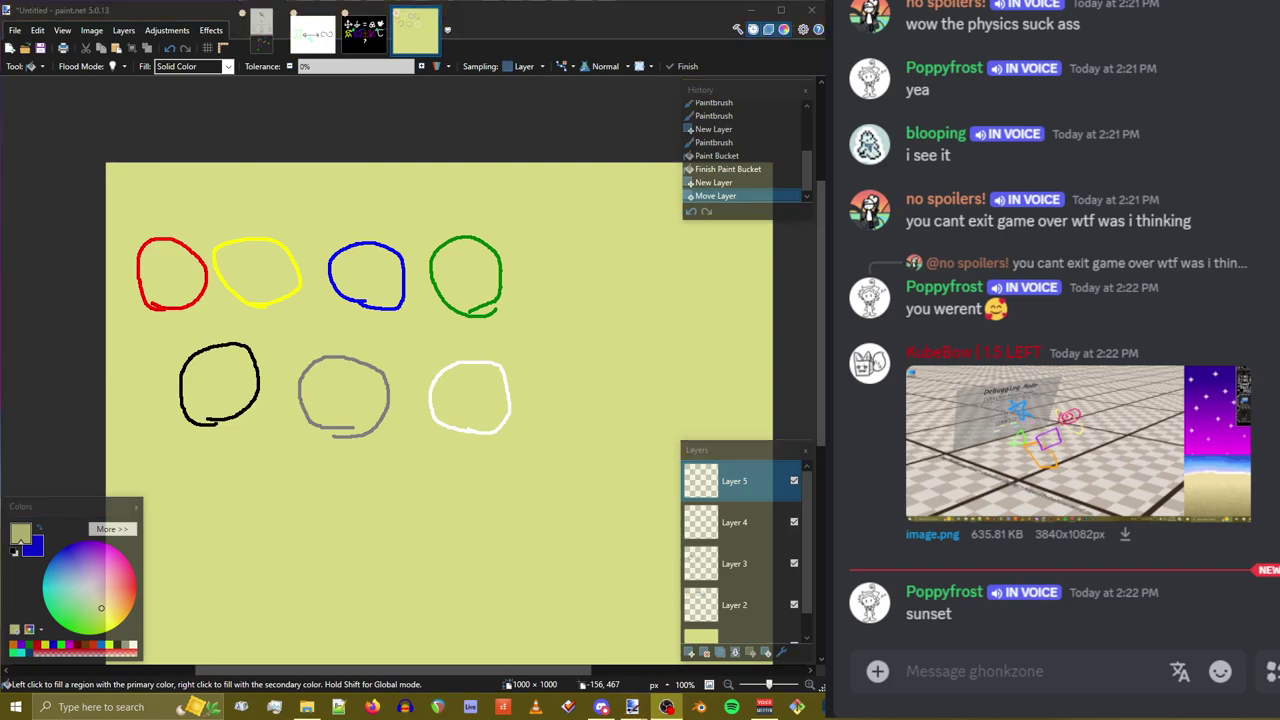
left_click(524, 18)
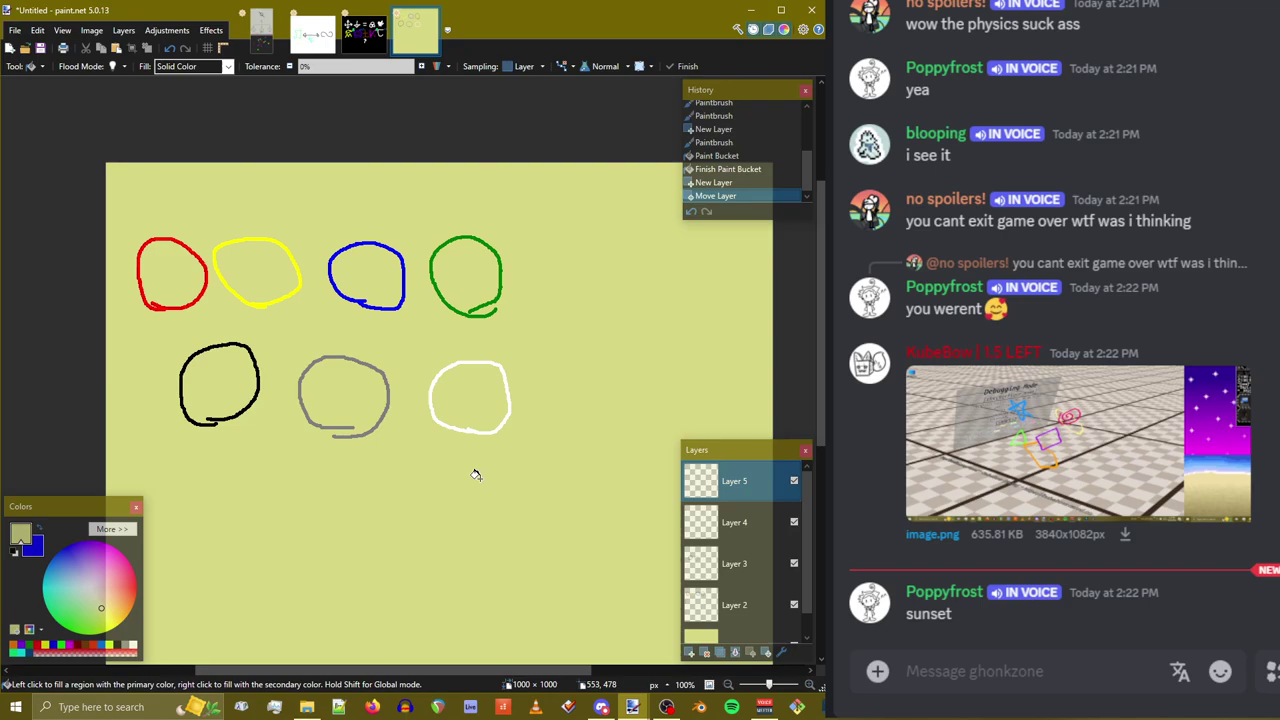
left_click(689, 652)
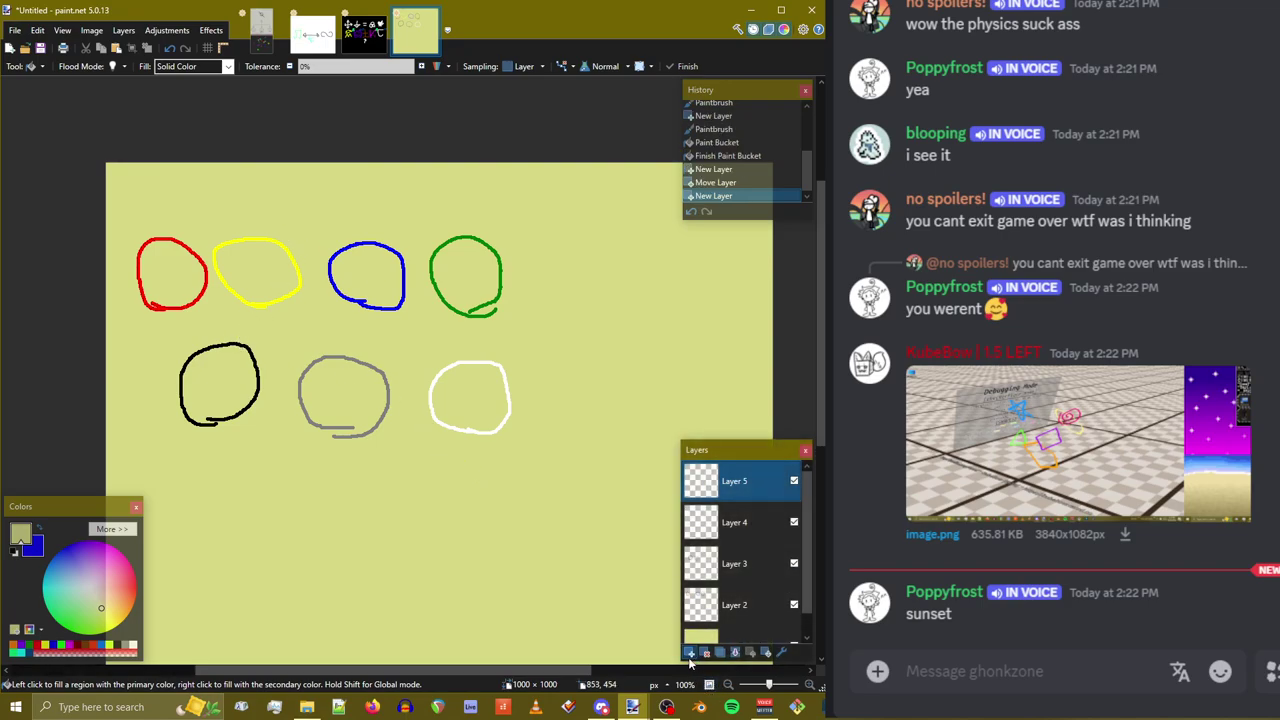
left_click(88, 649)
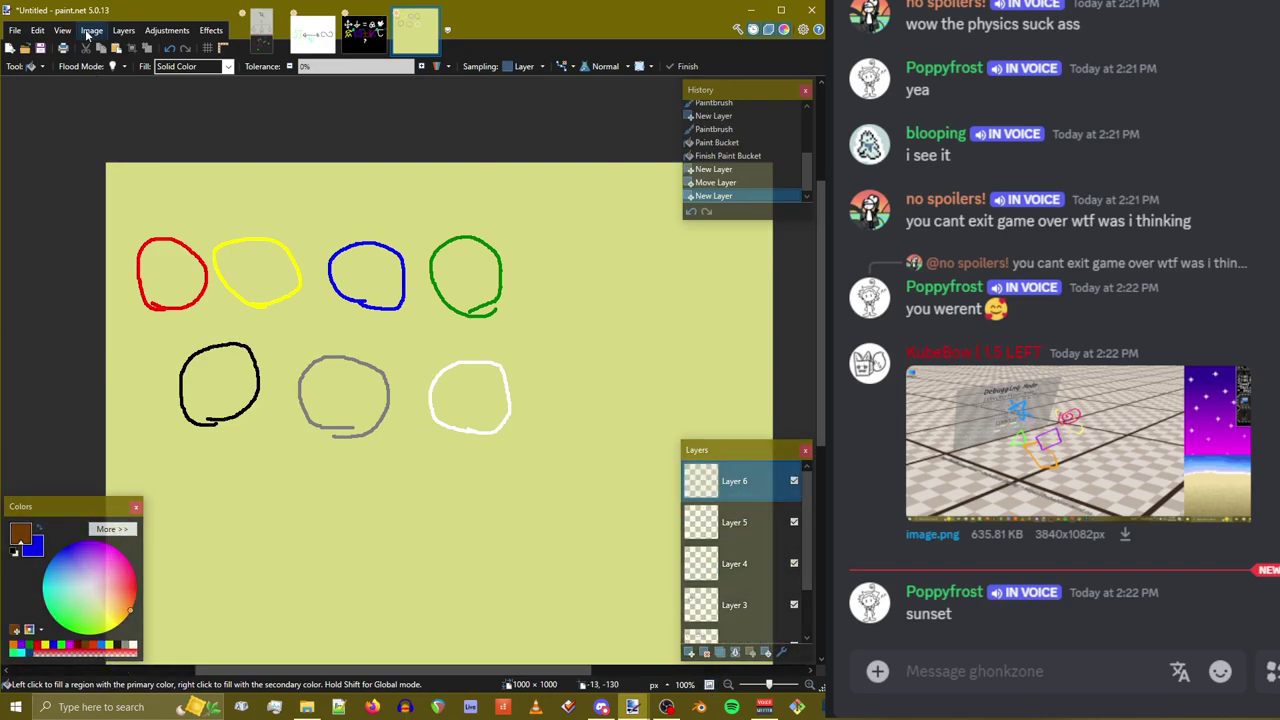
left_click(32, 66)
left_click(40, 236)
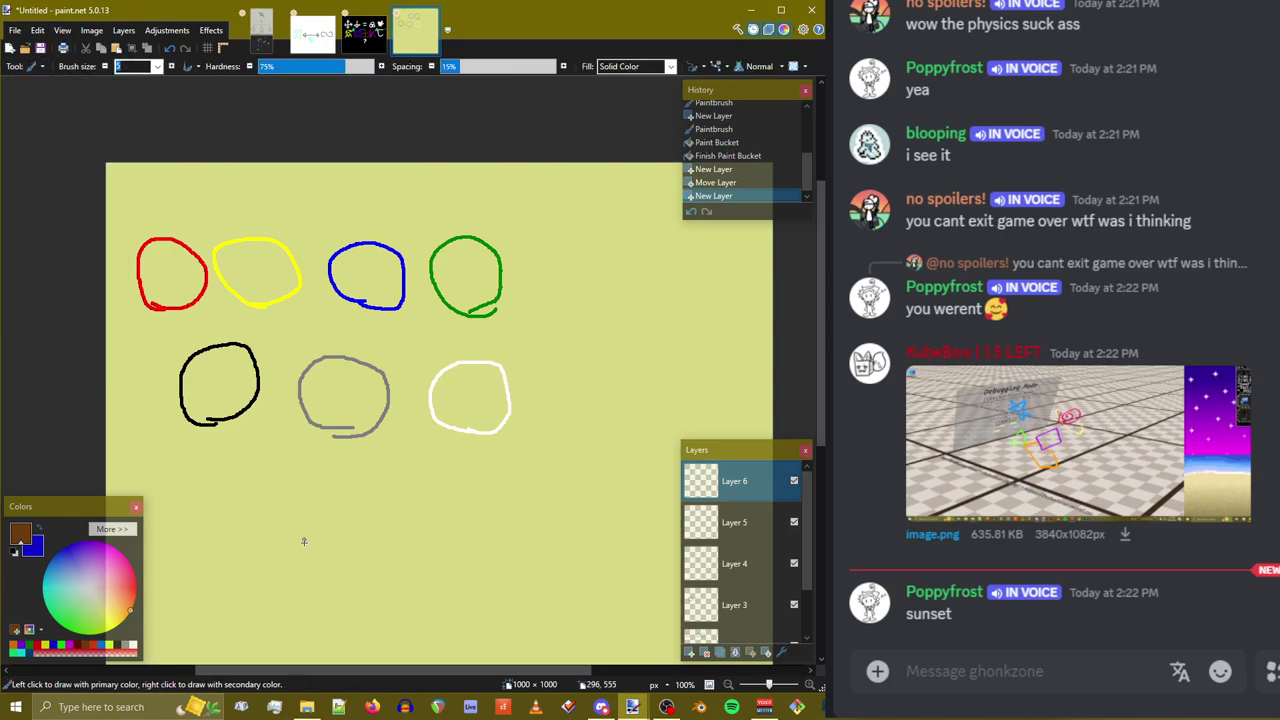
mouse_move(304, 541)
left_mouse_down()
mouse_move(328, 485)
mouse_move(353, 555)
mouse_move(308, 555)
left_mouse_up()
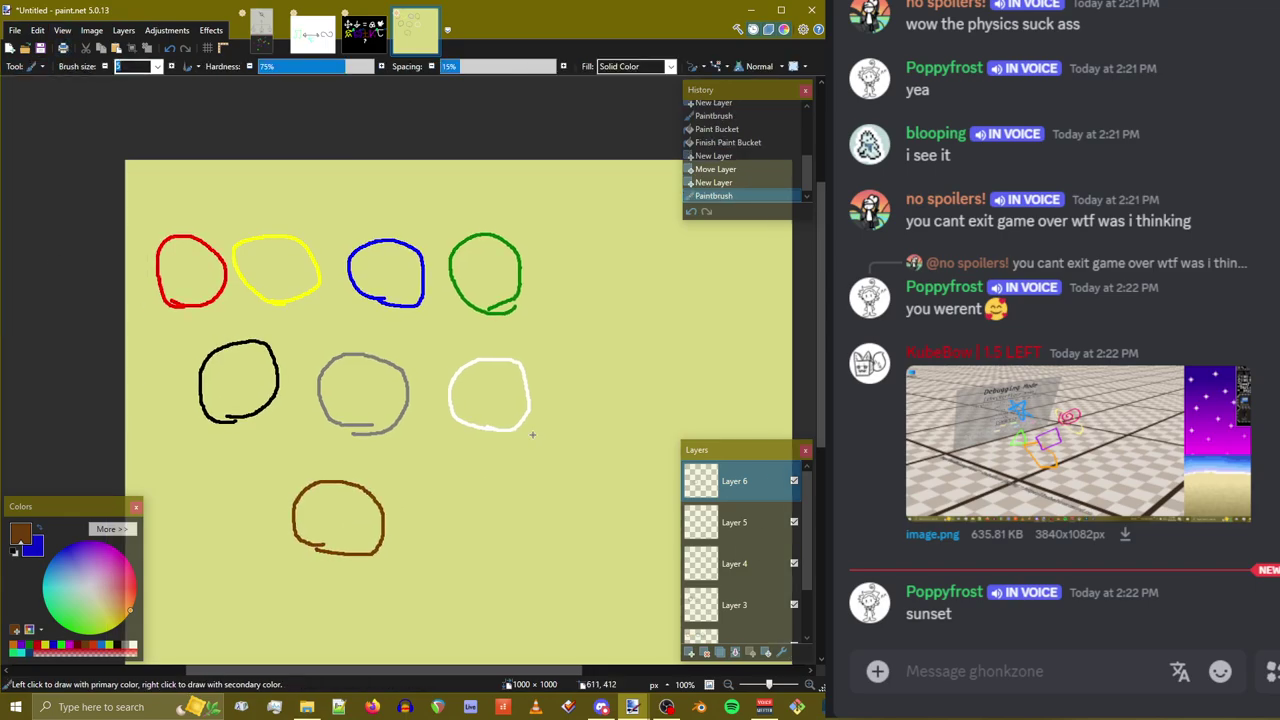
Paint an orange circle to the right of the white one and a purple circle below it
scroll(532, 434, "down", 1)
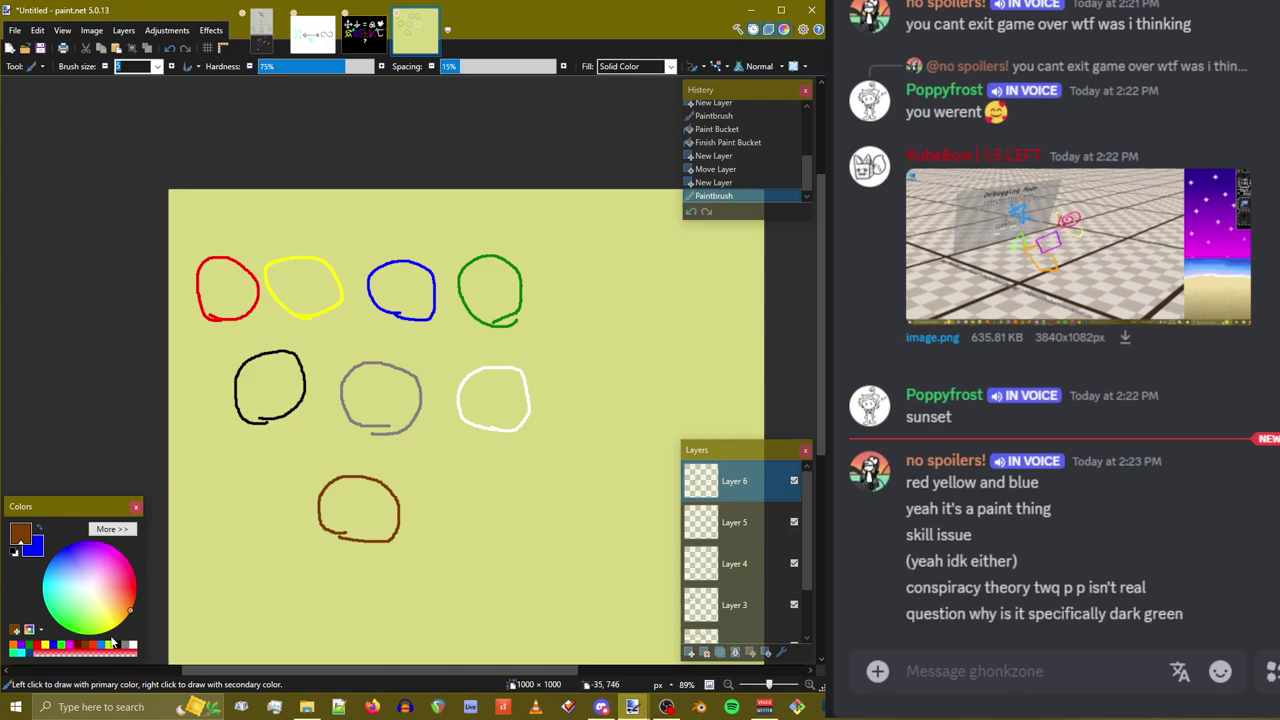
left_click(21, 645)
left_click_drag(586, 371, 600, 388)
left_click(25, 652)
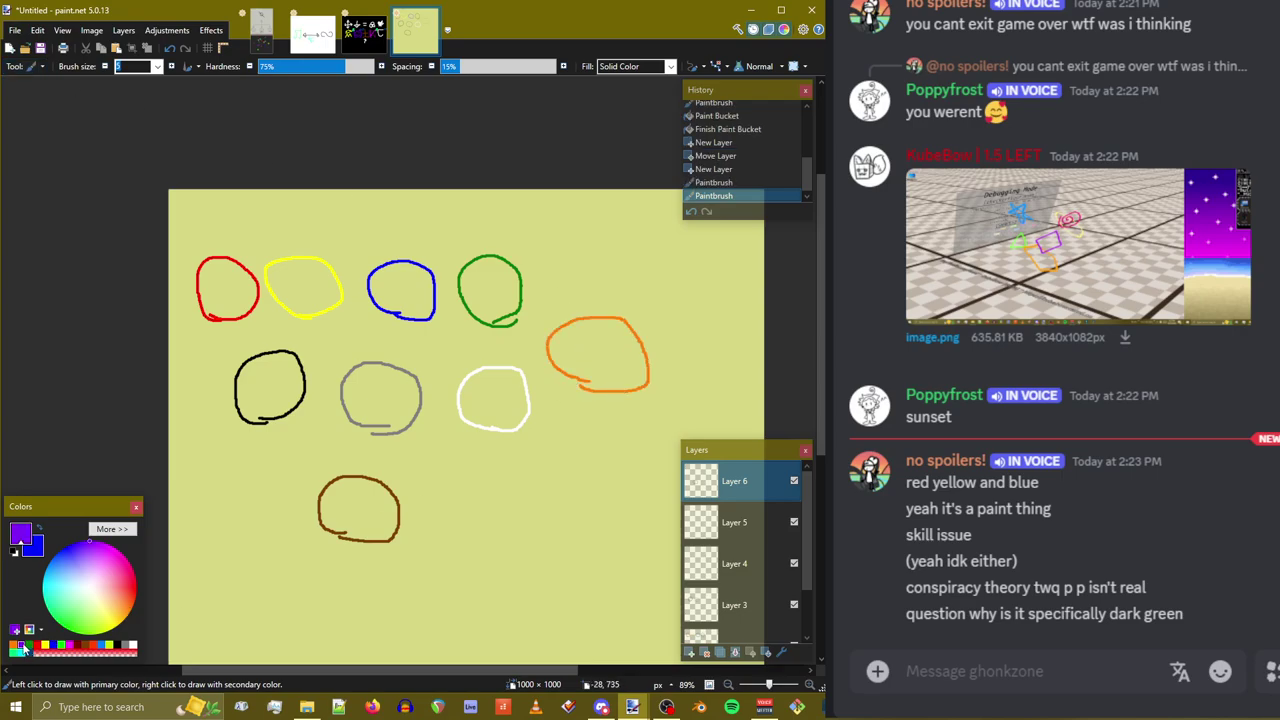
mouse_move(548, 503)
left_mouse_down()
mouse_move(613, 517)
mouse_move(550, 505)
left_mouse_up()
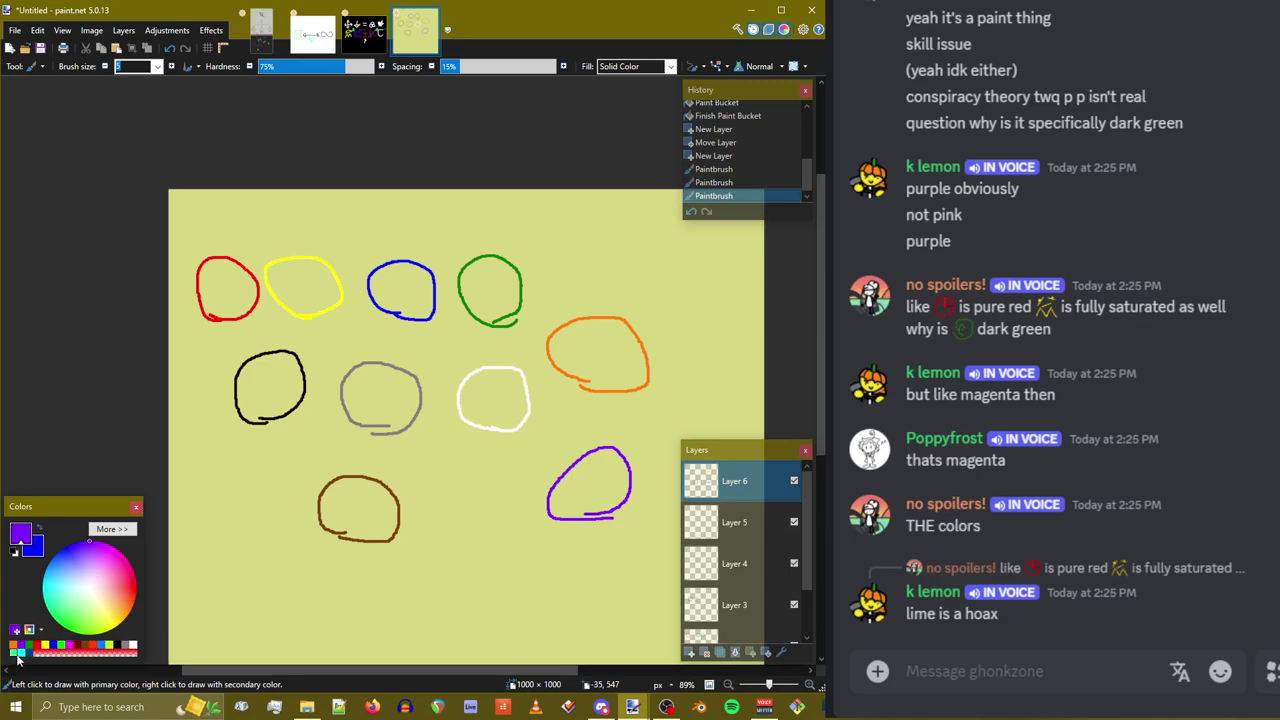
Try a cyan circle beside the brown one, undo it and paint it above the blue circle instead
left_click(28, 651)
mouse_move(460, 538)
left_mouse_down()
mouse_move(424, 535)
mouse_move(456, 539)
left_mouse_up()
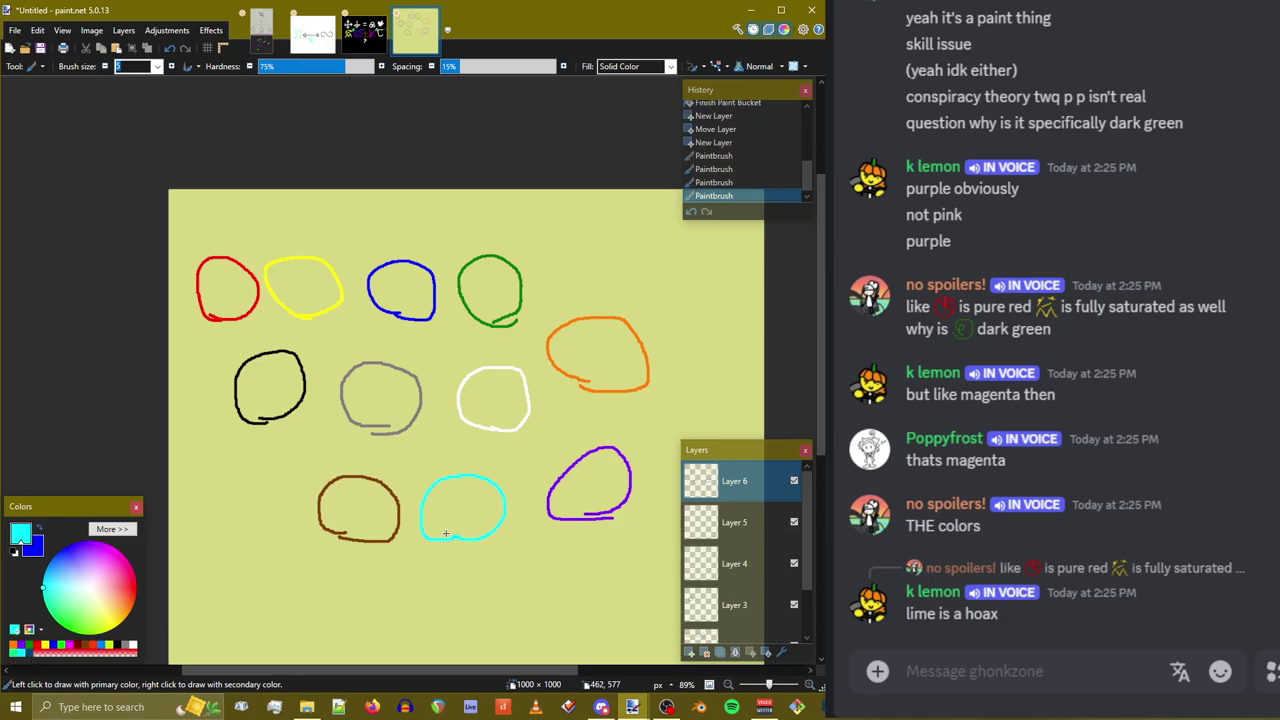
key("ctrl+z")
mouse_move(407, 249)
left_mouse_down()
mouse_move(371, 219)
mouse_move(431, 209)
mouse_move(408, 248)
left_mouse_up()
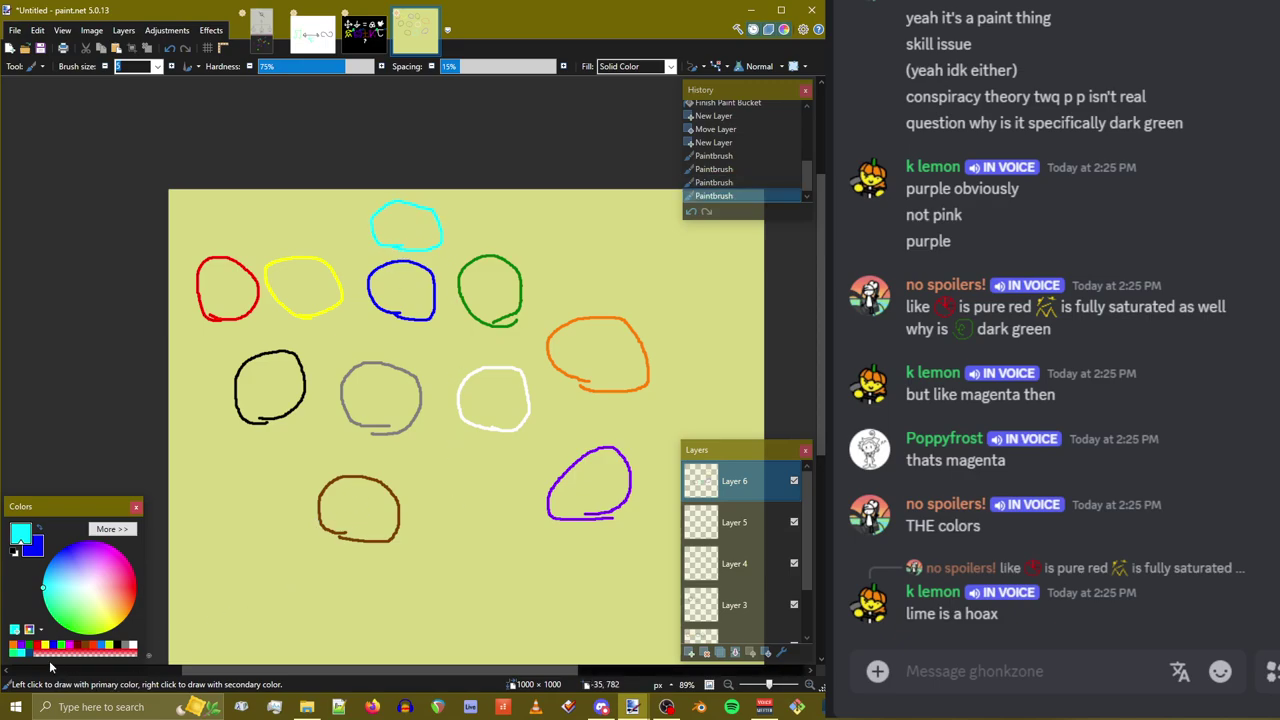
Paint a small lime circle above the dark green one and a magenta circle below the purple one
left_click(60, 647)
mouse_move(495, 240)
left_mouse_down()
mouse_move(478, 238)
mouse_move(505, 207)
mouse_move(510, 238)
left_mouse_up()
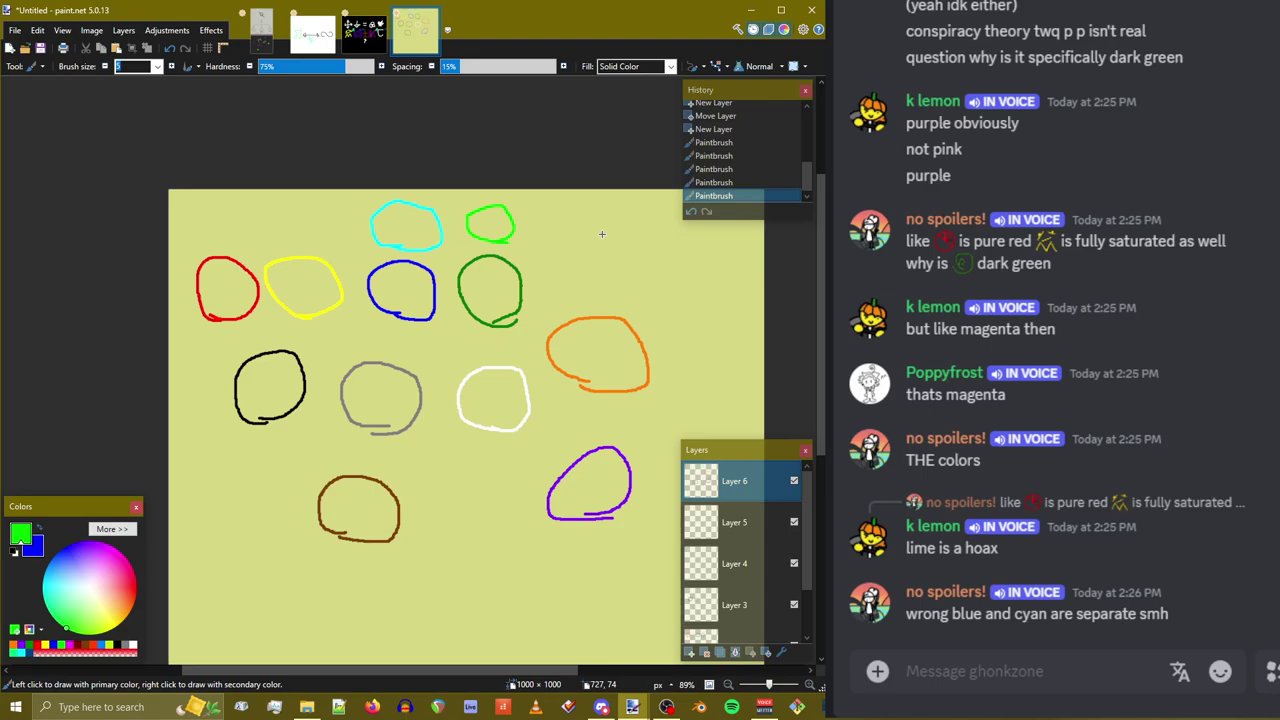
left_click(72, 646)
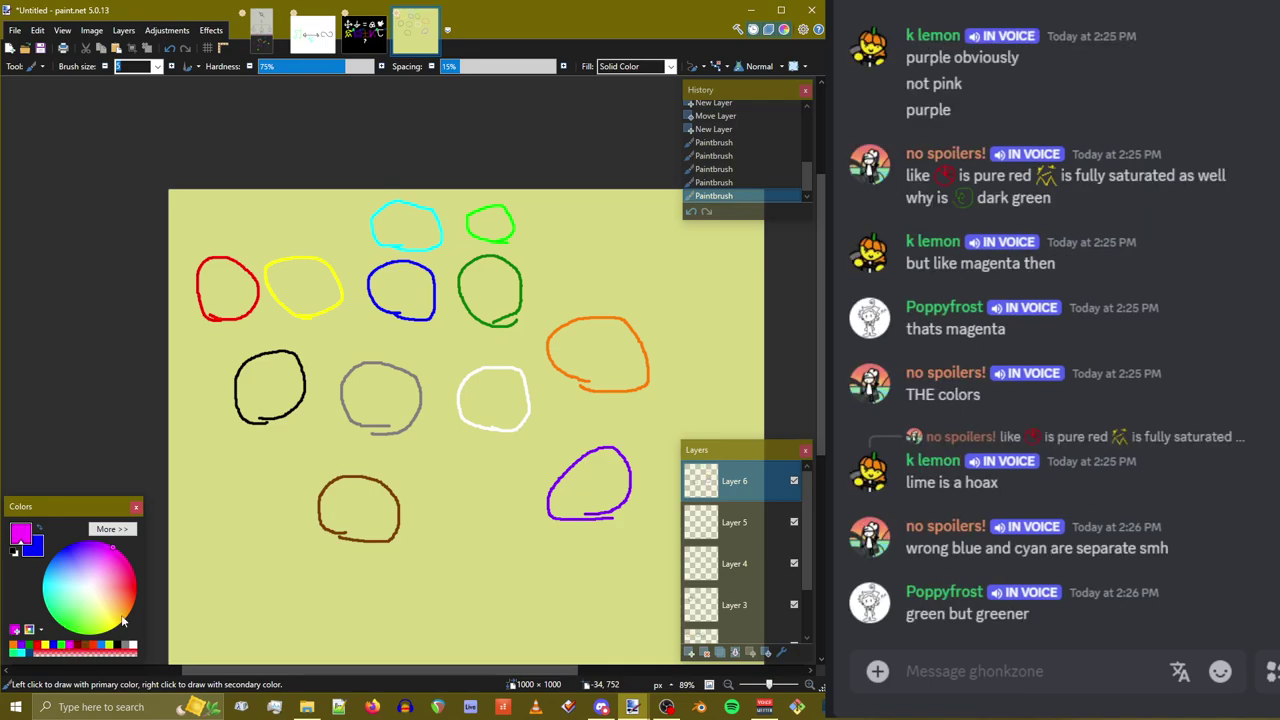
mouse_move(630, 568)
left_mouse_down()
mouse_move(663, 534)
mouse_move(627, 574)
left_mouse_up()
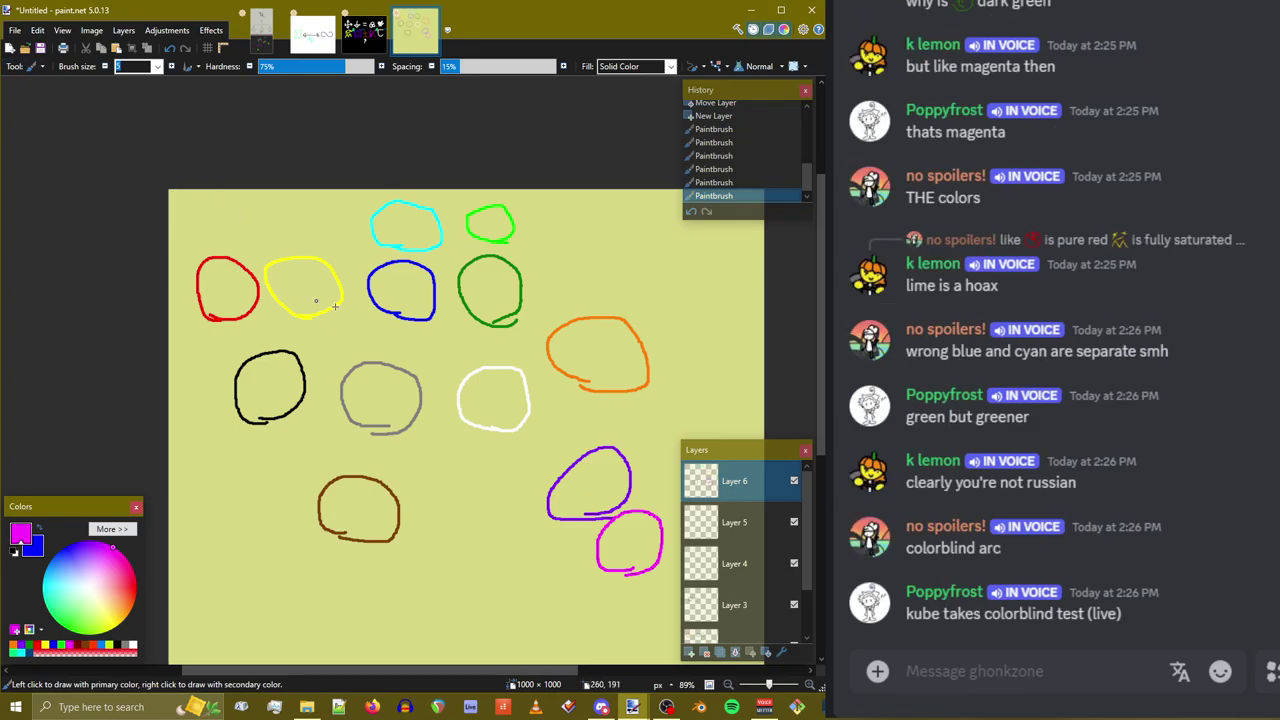
Undo the magenta, lime and cyan circles
key("ctrl+z")
key("ctrl+z")
key("ctrl+z")
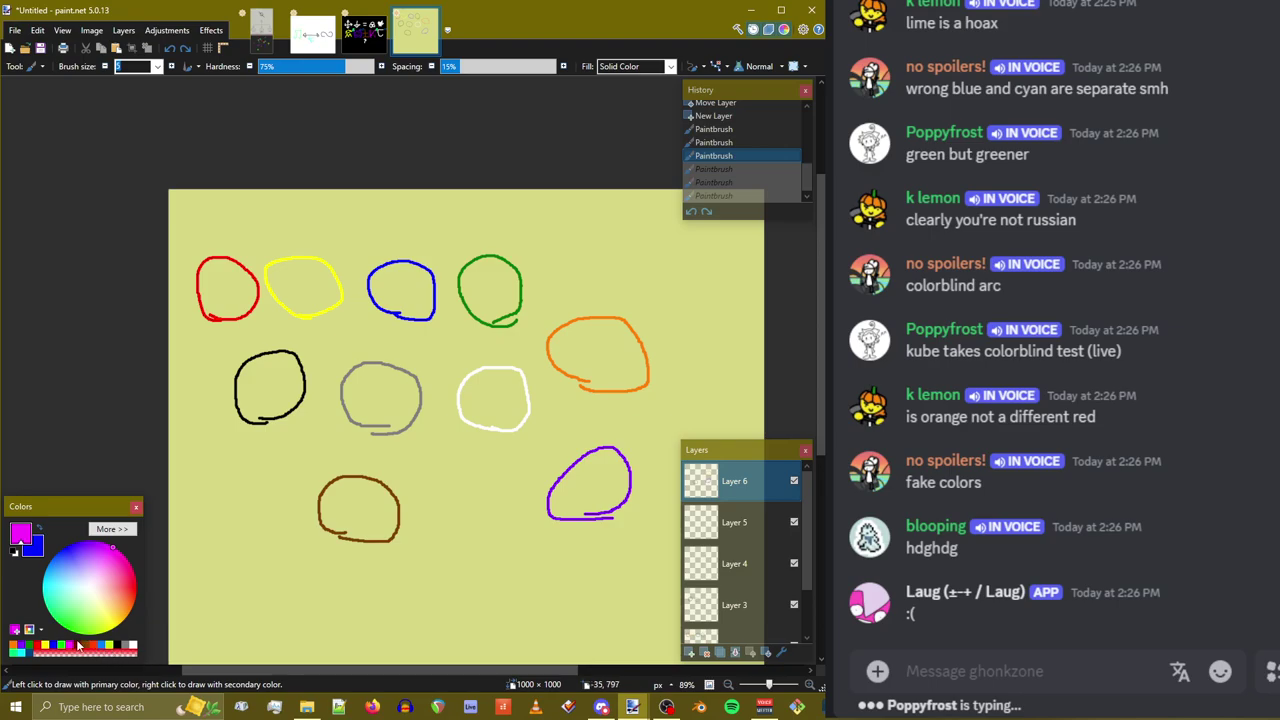
Try a dark red circle and a short dark red stroke near the brown circle, and undo both
left_click(79, 646)
left_click_drag(528, 620, 541, 620)
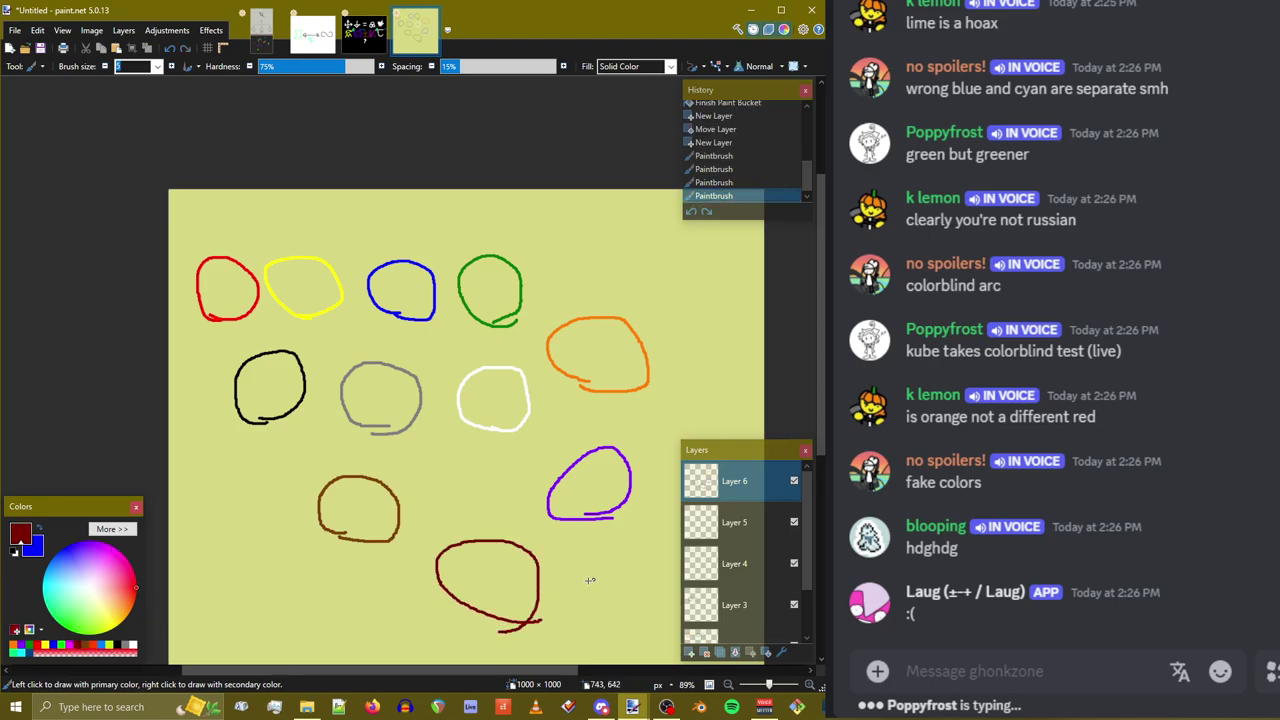
left_click_drag(395, 547, 421, 556)
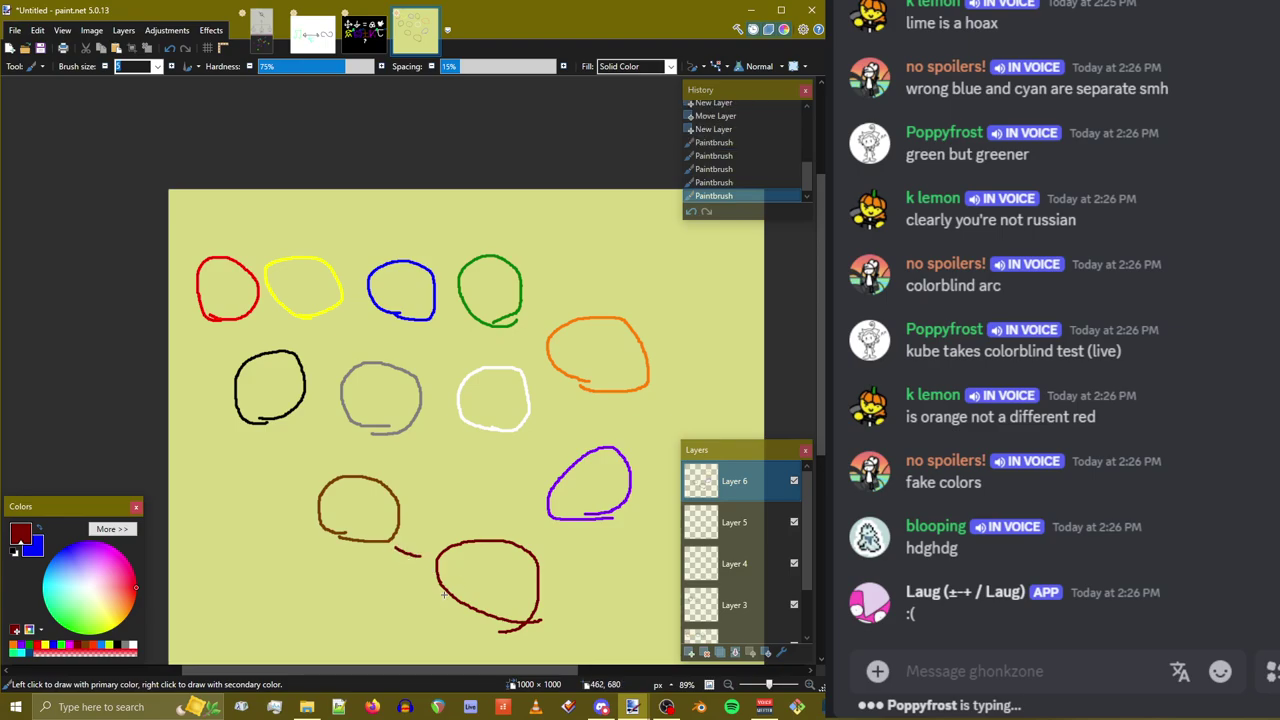
key("ctrl+z")
key("ctrl+z")
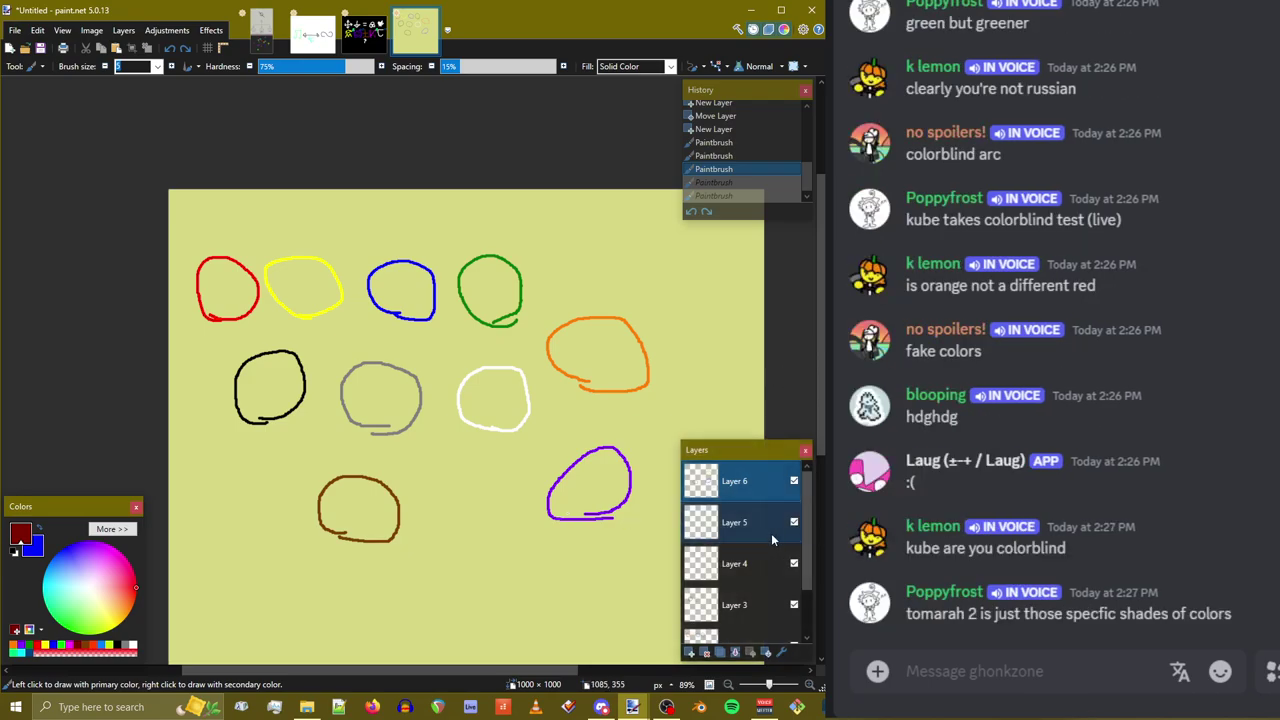
Merge Layers 6, 5, 4 and 3 down into Layer 2
scroll(772, 545, "down", 3)
scroll(759, 558, "up", 3)
left_click(735, 652)
left_click(735, 652)
left_click(735, 652)
left_click(735, 652)
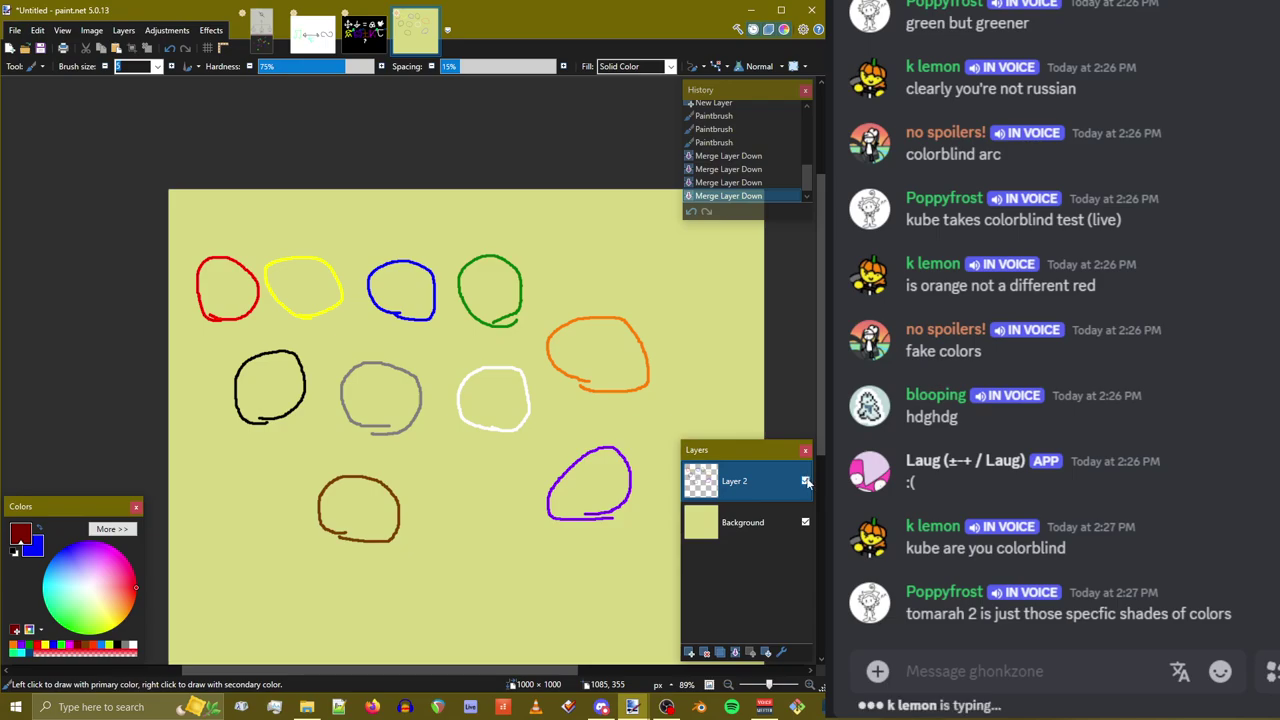
Hide Layer 2 and show it again to check which circles it contains
mouse_move(566, 422)
left_mouse_down()
mouse_move(503, 394)
mouse_move(551, 357)
mouse_move(601, 381)
left_mouse_up()
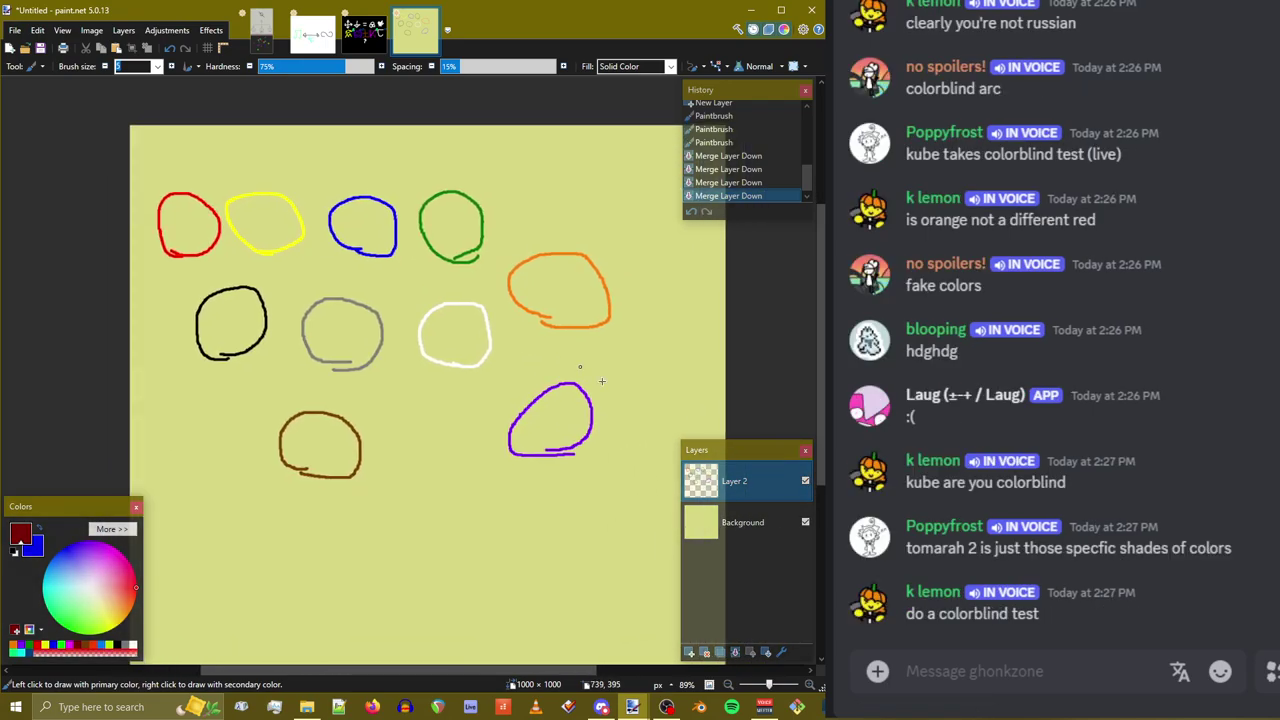
left_click(805, 480)
left_click(805, 480)
Crop the image with a rectangular selection to its upper part containing all the circles, about 1000 × 724 pixels
mouse_move(285, 307)
left_mouse_down()
mouse_move(299, 325)
mouse_move(382, 330)
mouse_move(345, 325)
left_mouse_up()
scroll(345, 325, "down", 3)
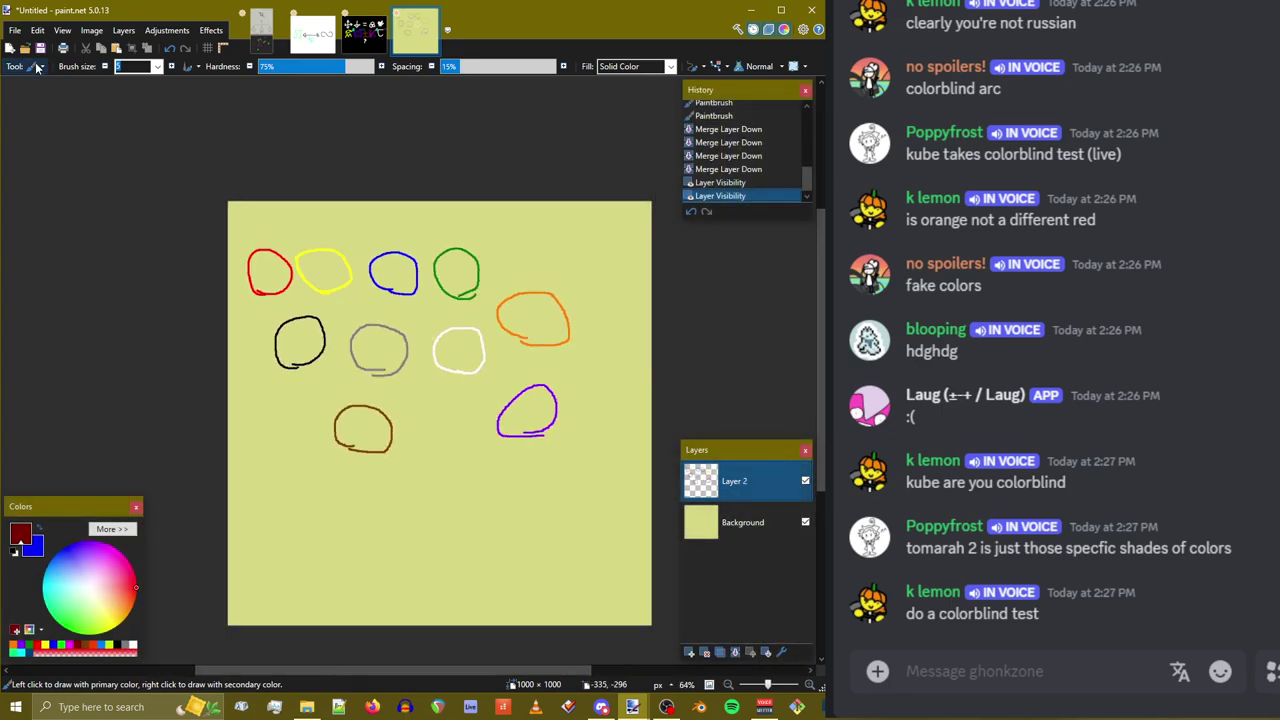
left_click(37, 66)
left_click(40, 88)
left_click_drag(254, 166, 762, 510)
left_click(130, 47)
scroll(415, 340, "up", 3)
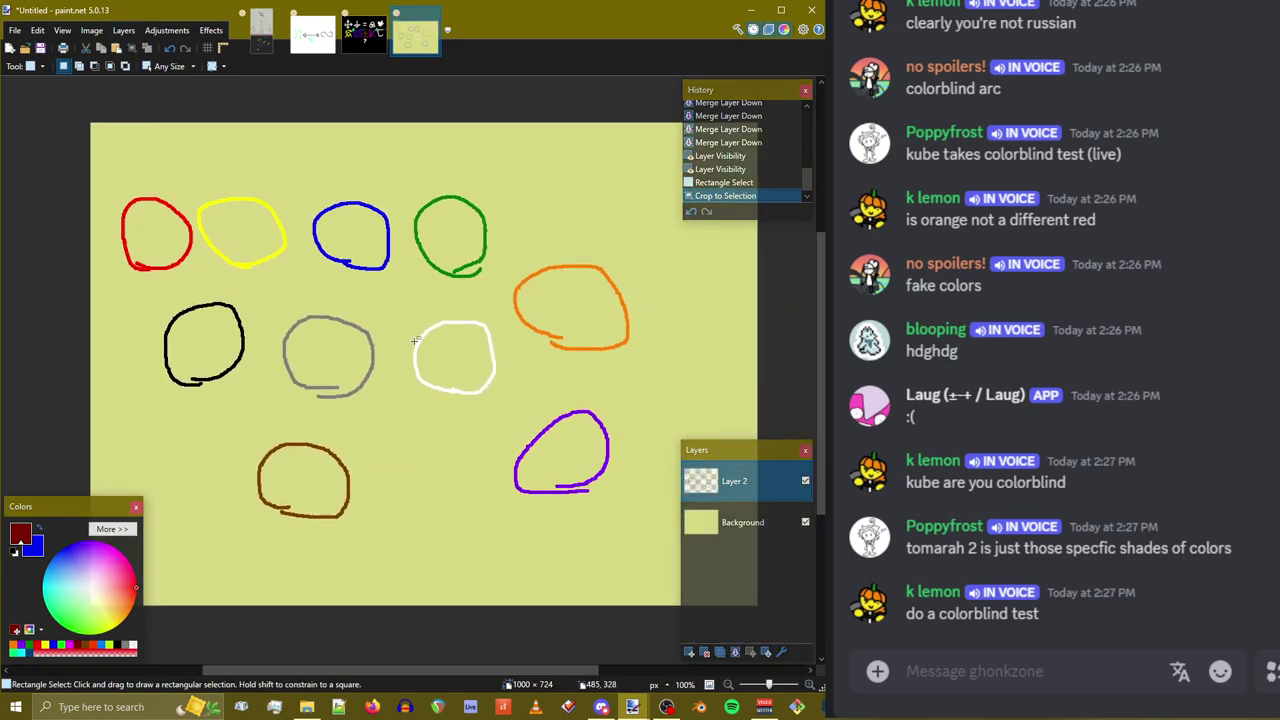
scroll(491, 360, "down", 2)
scroll(503, 366, "up", 1)
scroll(543, 380, "down", 1)
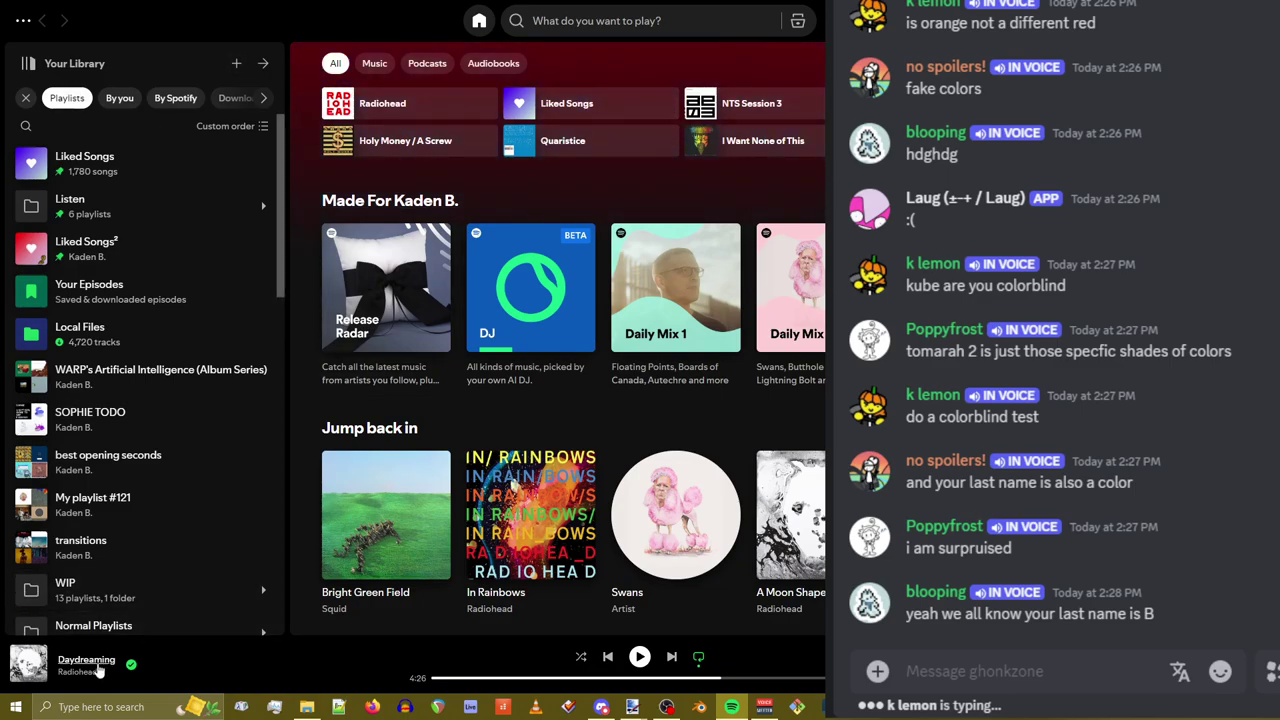
Search Spotify for "kubebow" and open a match from the search
left_click(627, 20)
type("kubebow")
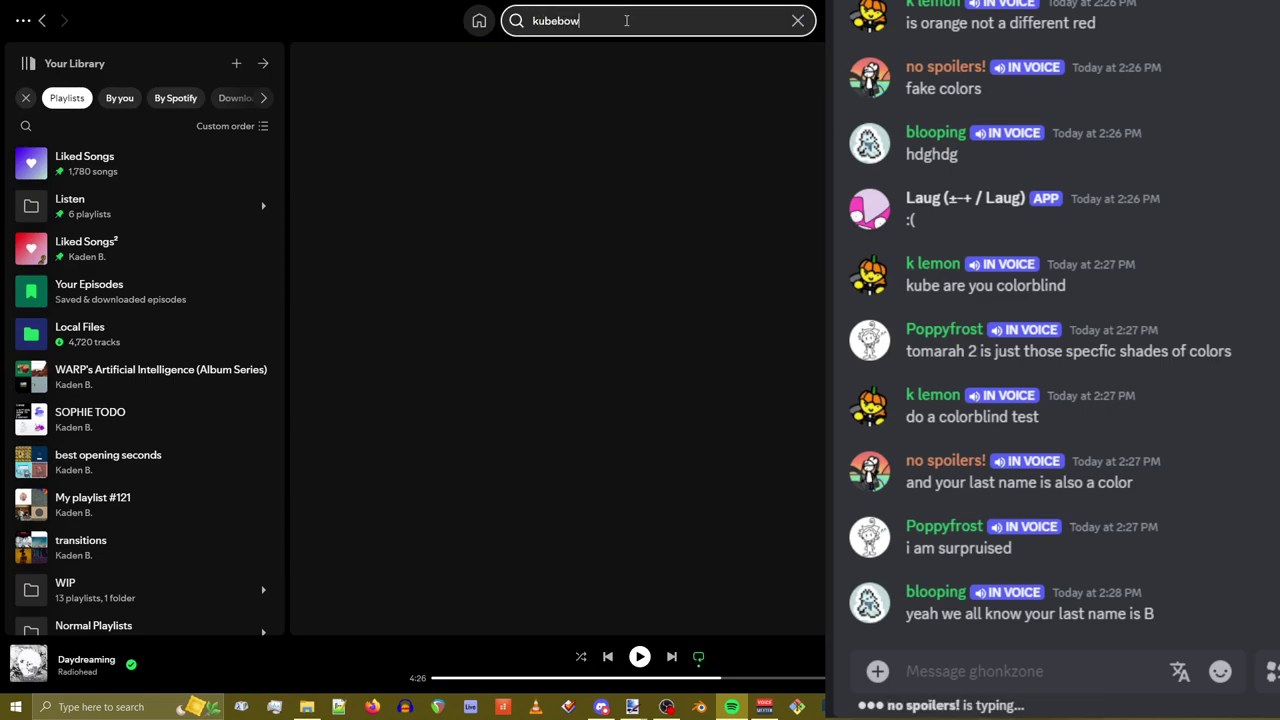
left_click(400, 184)
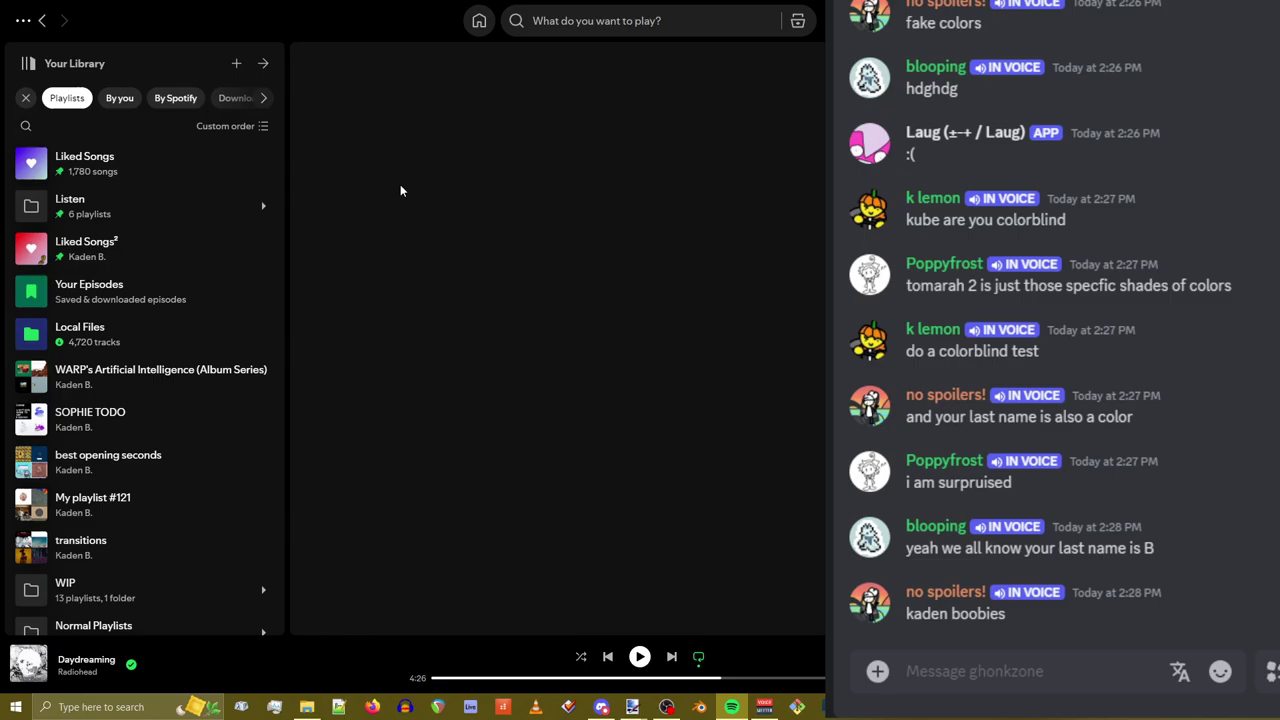
Look through KubeBow's artist page and view the credits of the popular song Tiik
scroll(522, 363, "down", 4)
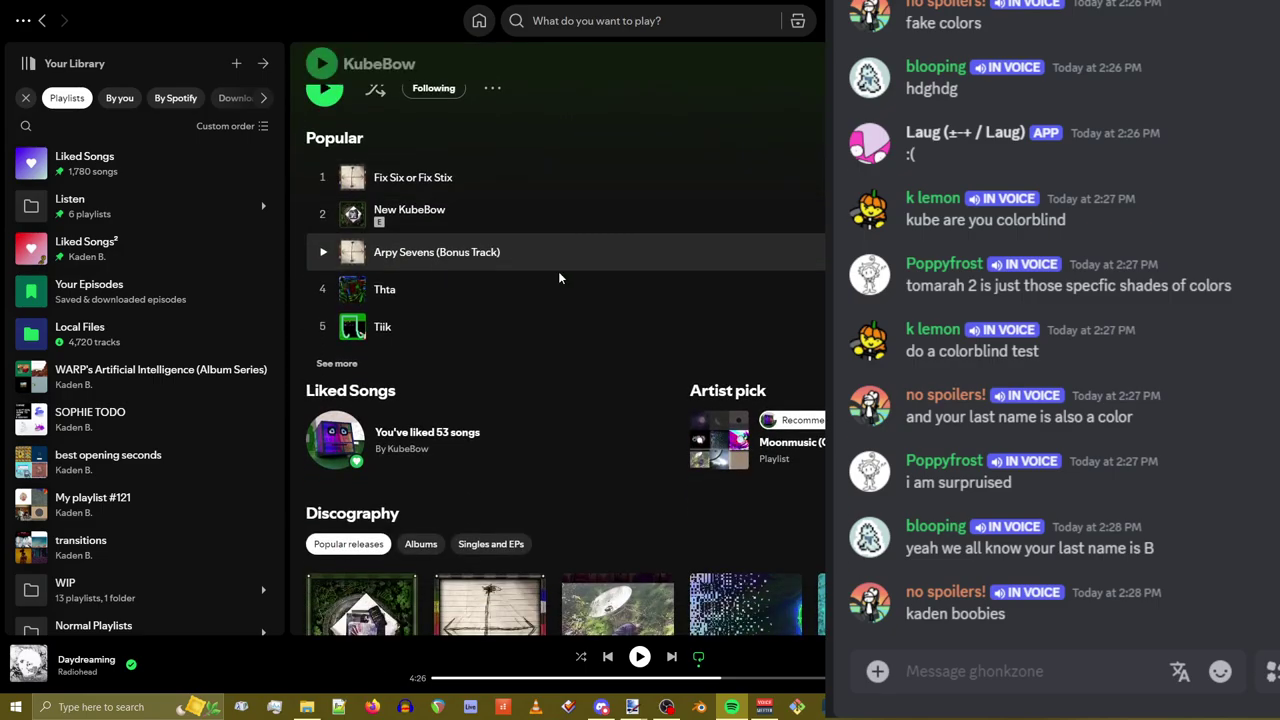
scroll(510, 370, "down", 3)
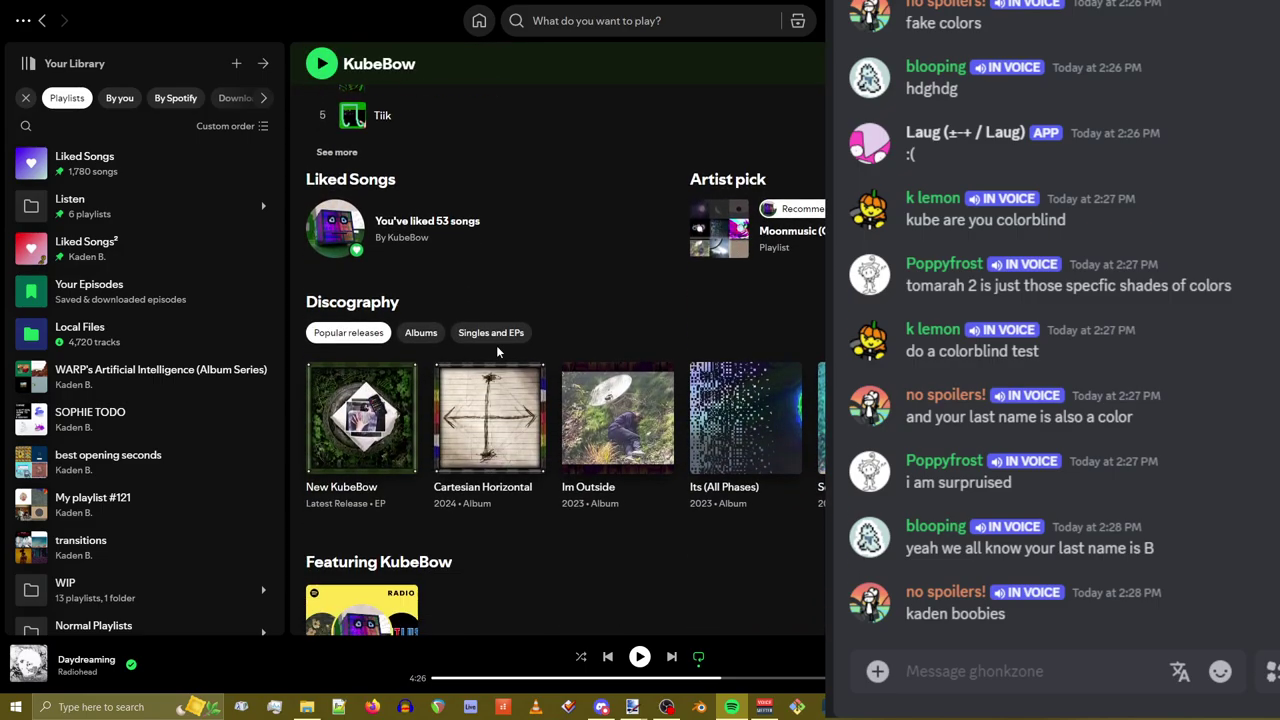
scroll(496, 345, "up", 3)
scroll(480, 400, "up", 2)
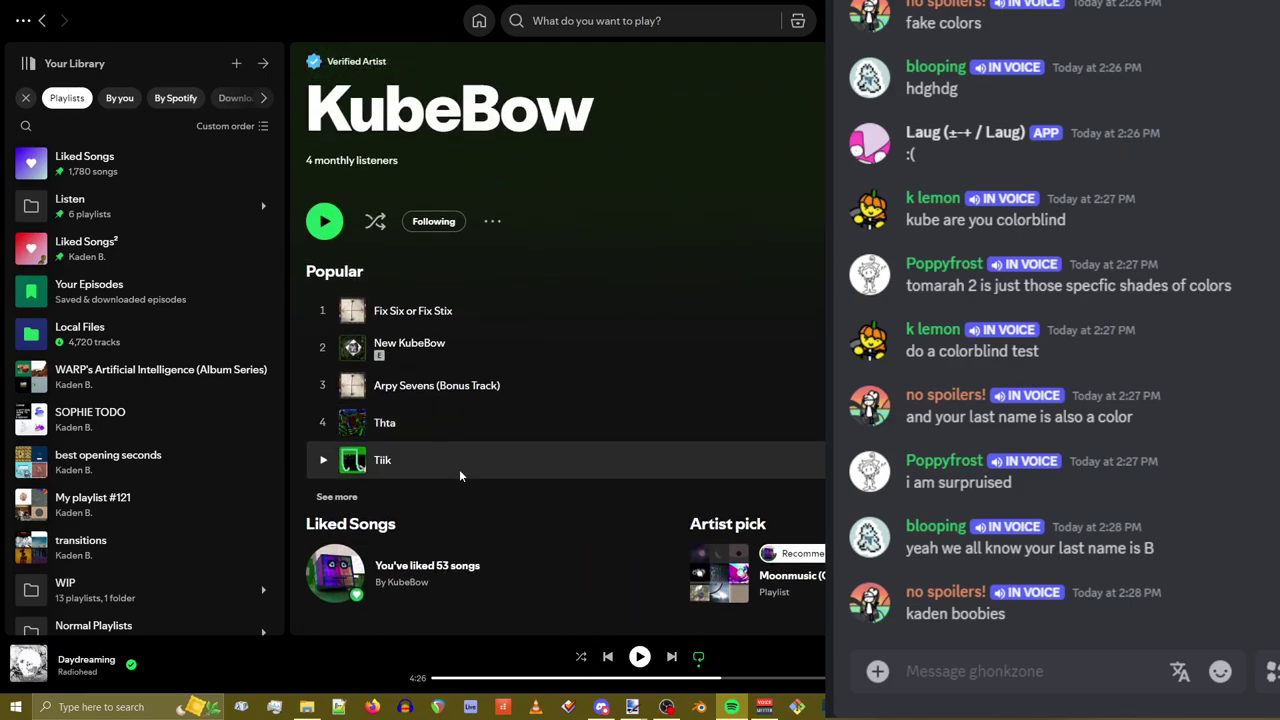
scroll(466, 473, "down", 1)
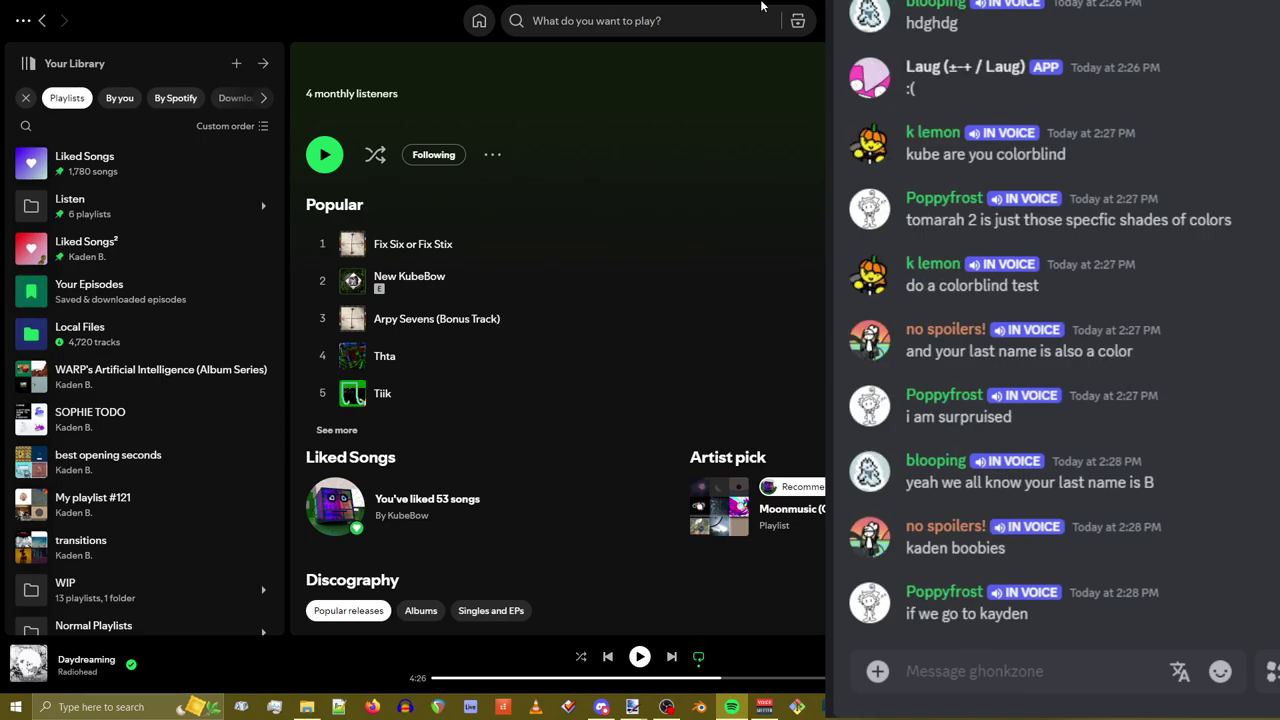
right_click(396, 386)
mouse_move(470, 610)
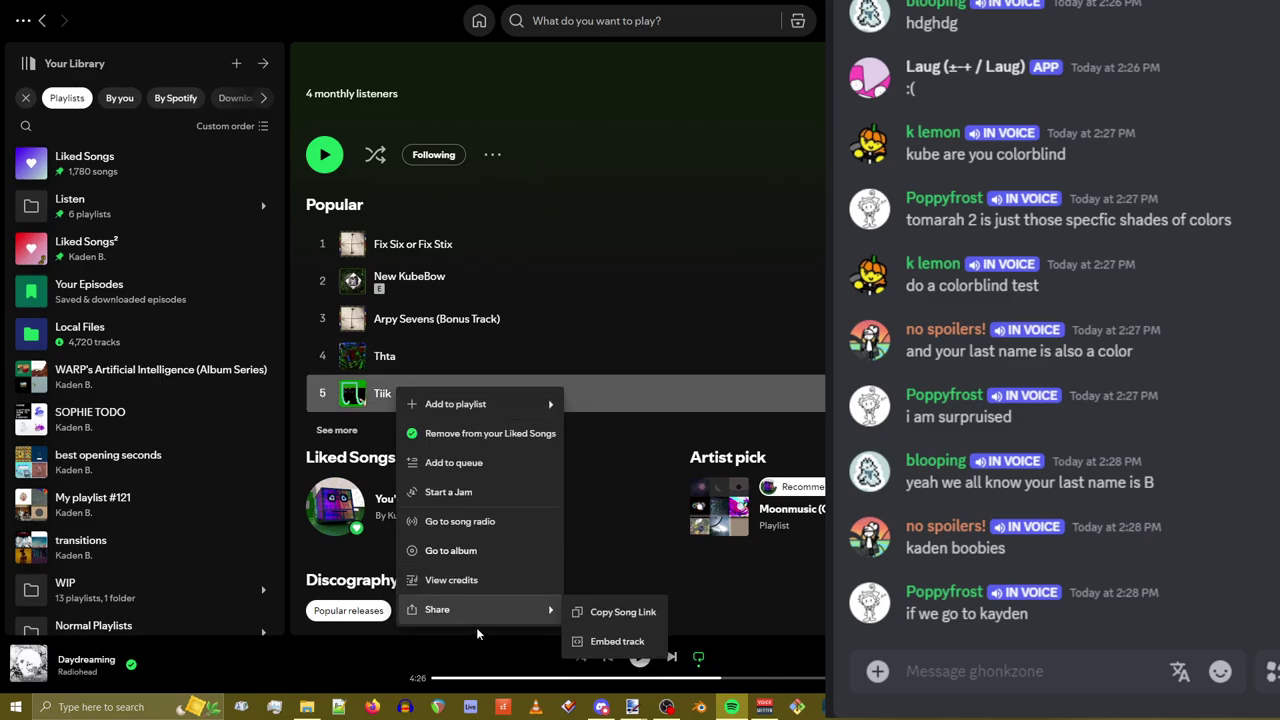
left_click(434, 585)
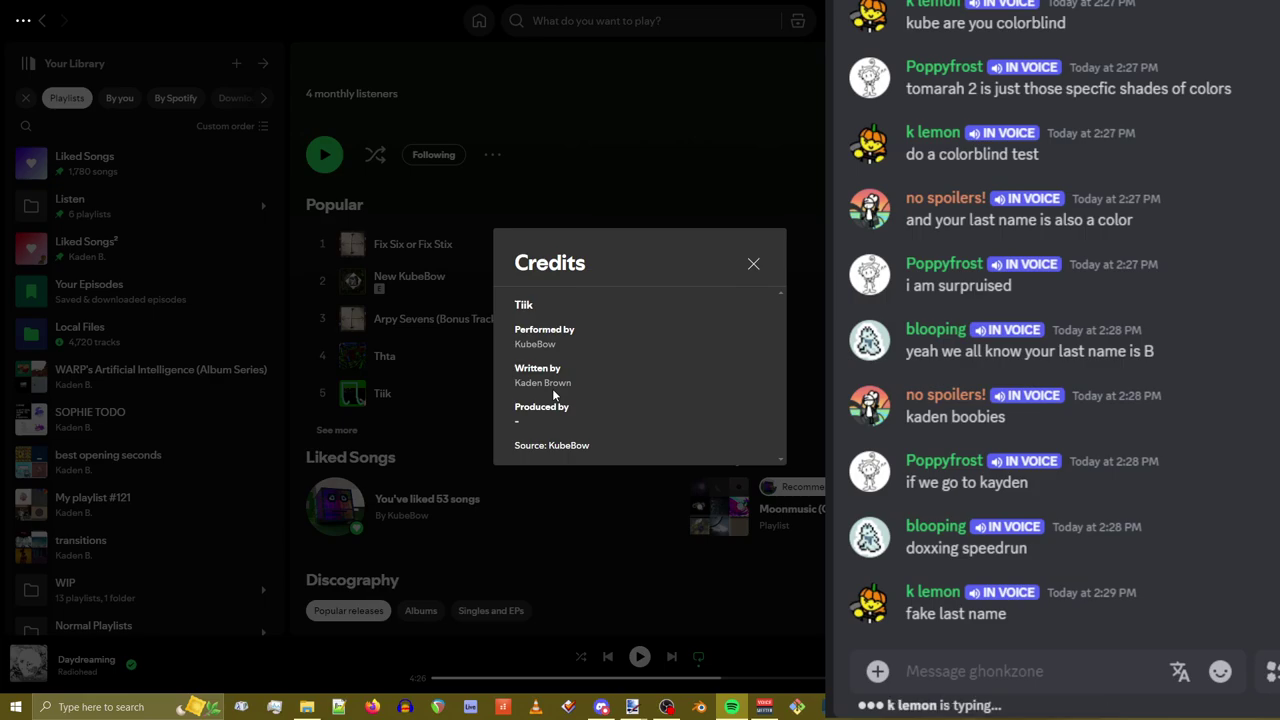
left_click(446, 347)
Capture a screenshot of the coloured block letters in the KubeBow banner and send it in the Discord chat
scroll(566, 249, "up", 1)
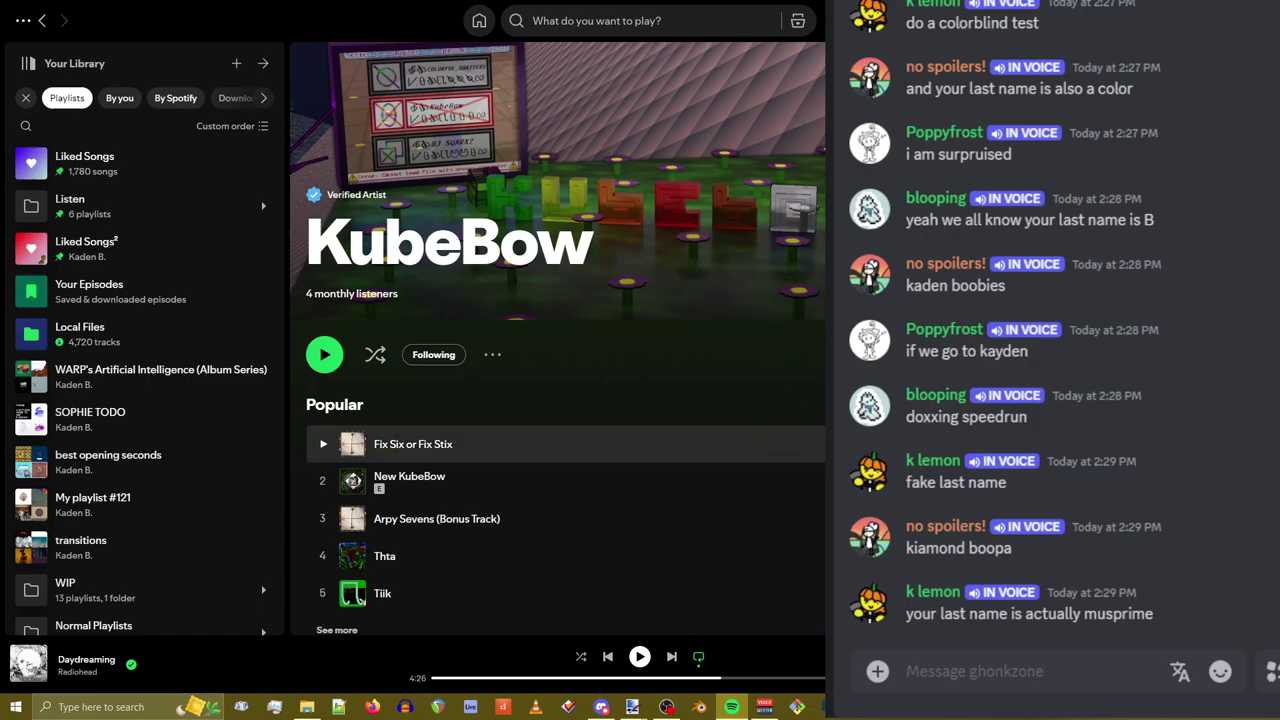
key("super+shift+s")
left_click_drag(471, 154, 826, 257)
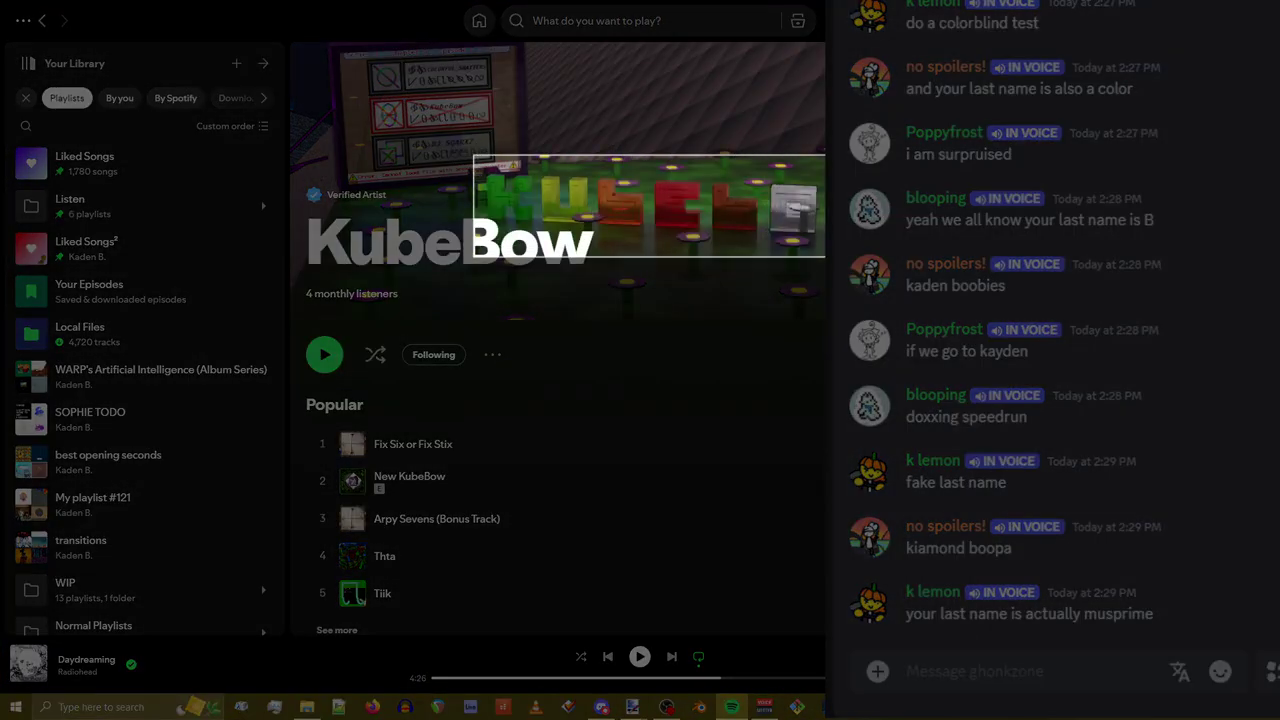
key("ctrl+v")
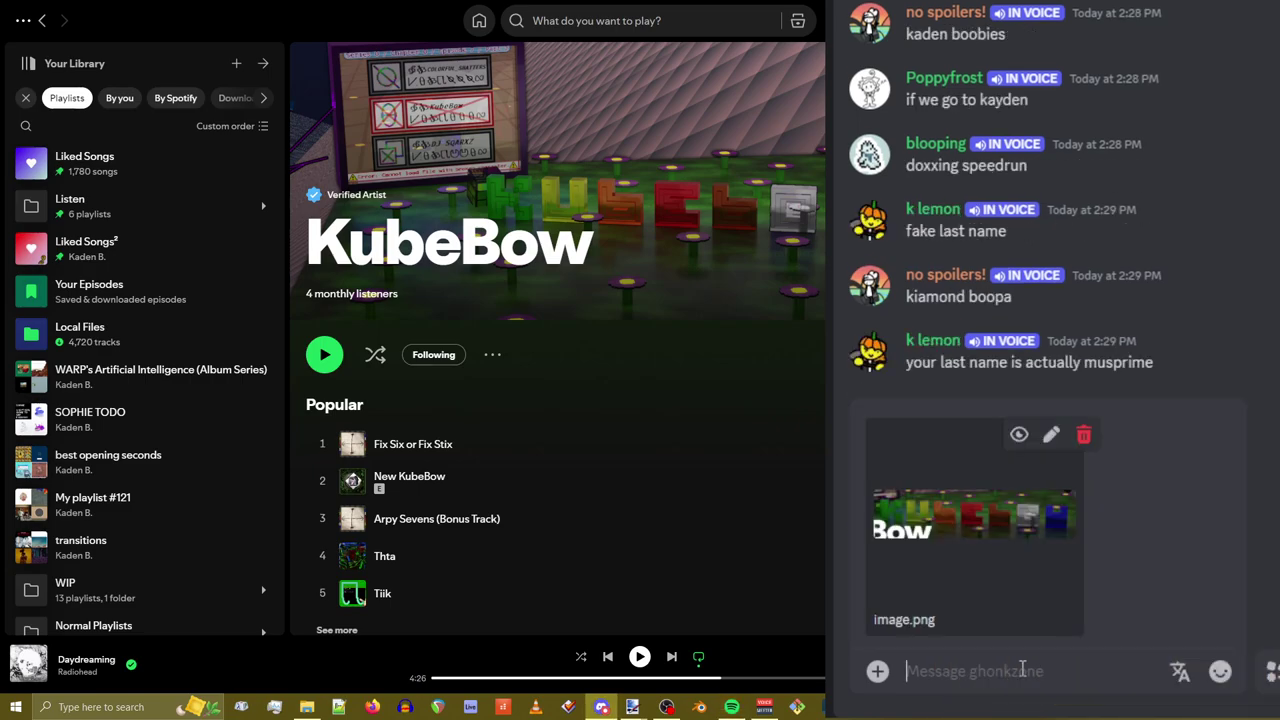
key("Return")
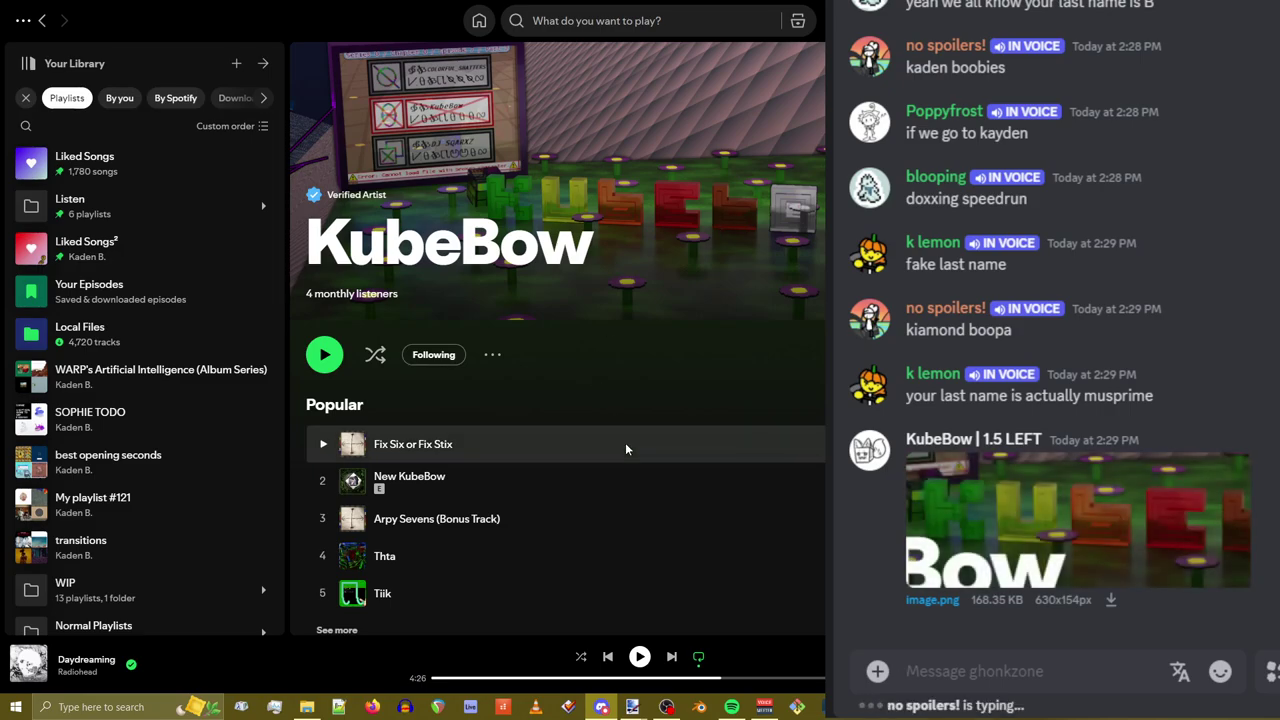
Switch back to the colour circle chart in paint.net
scroll(625, 442, "down", 3)
scroll(633, 434, "up", 3)
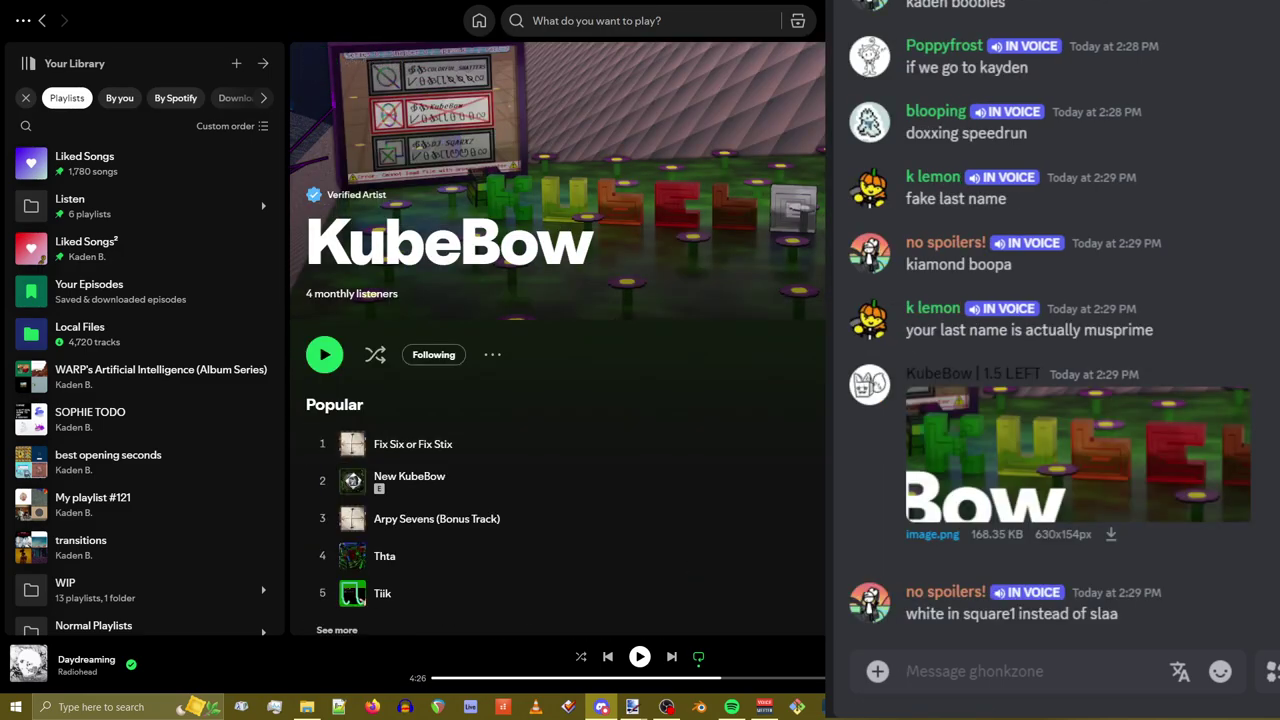
key("alt+Tab")
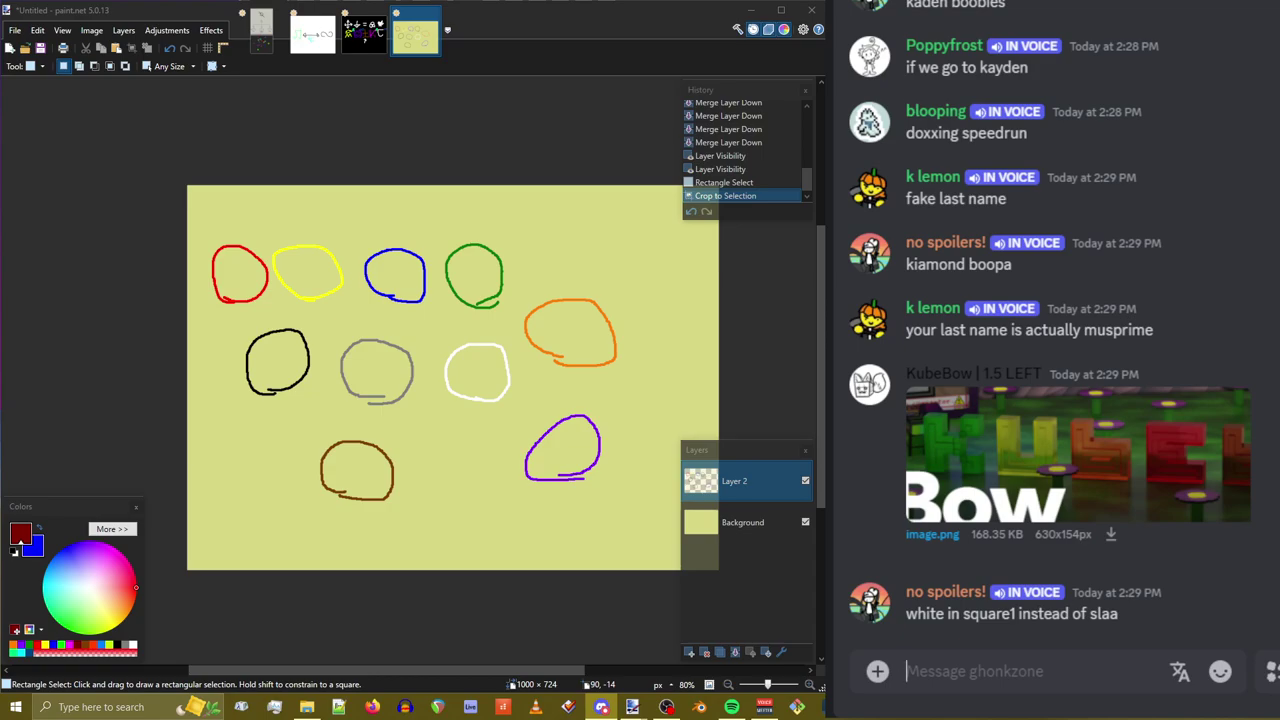
left_click(532, 21)
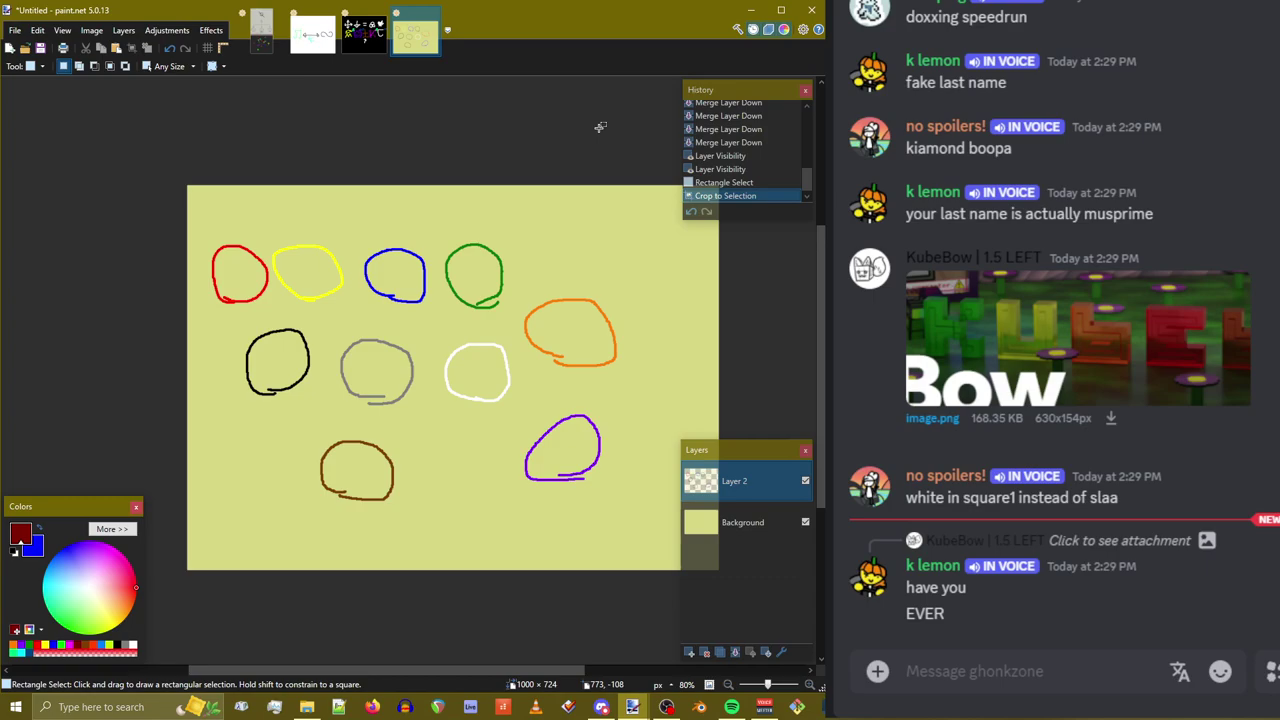
left_click(1118, 443)
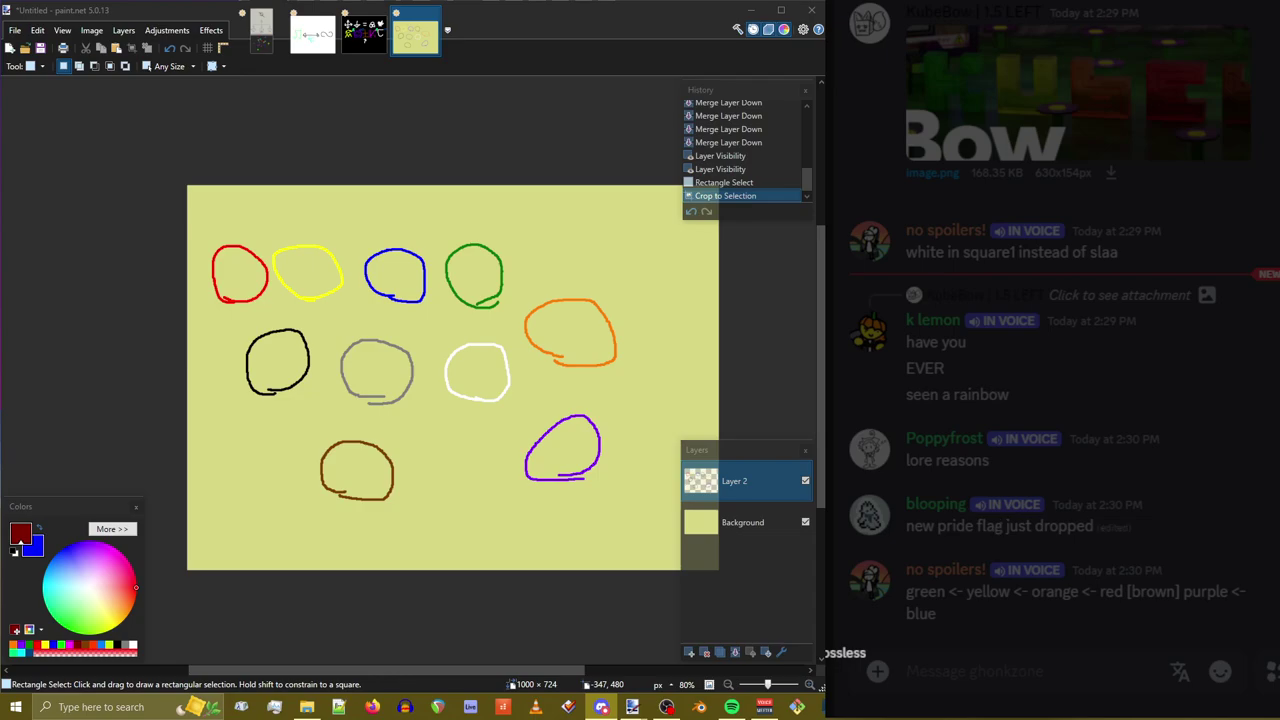
left_click(1115, 462)
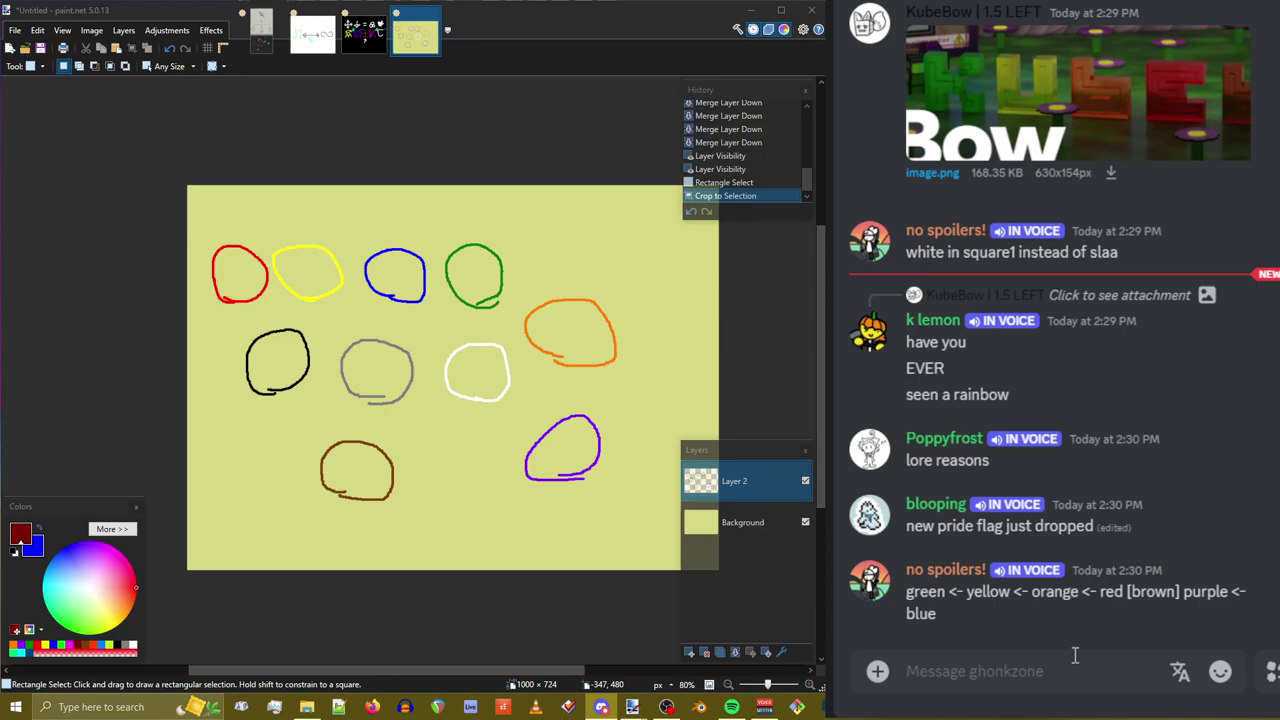
Switch to Firefox and open the Beepbox Stuff document from the "bookmarks cool" bookmarks
left_click(371, 707)
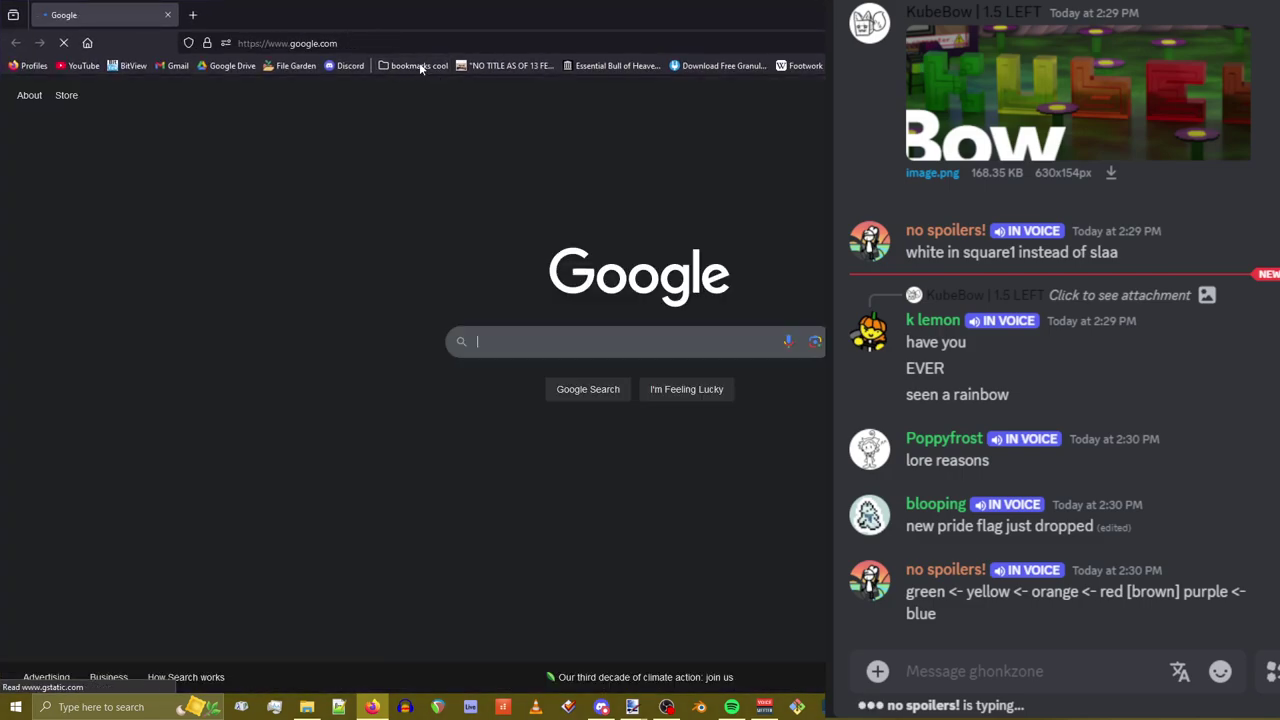
left_click(415, 65)
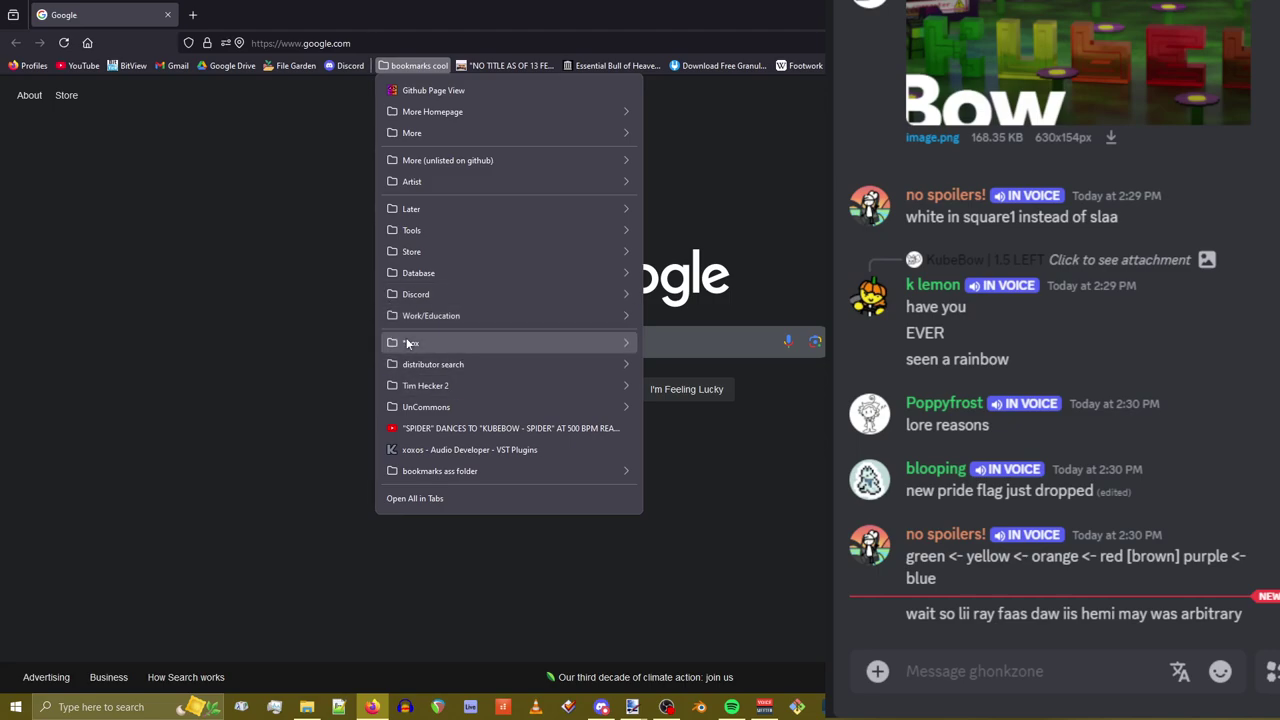
mouse_move(452, 342)
left_click(689, 345)
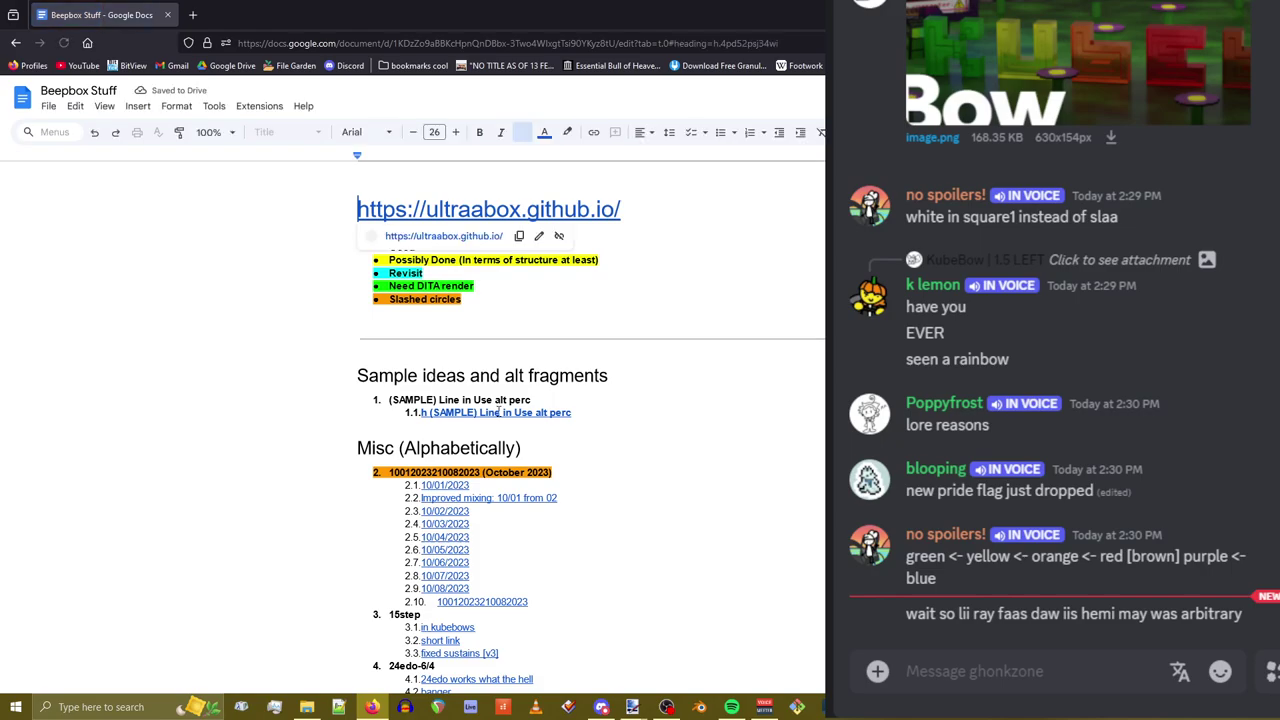
Find the Color Calibration RAW section of the document and open its Color Calibration (Raw) song link
left_click(477, 410)
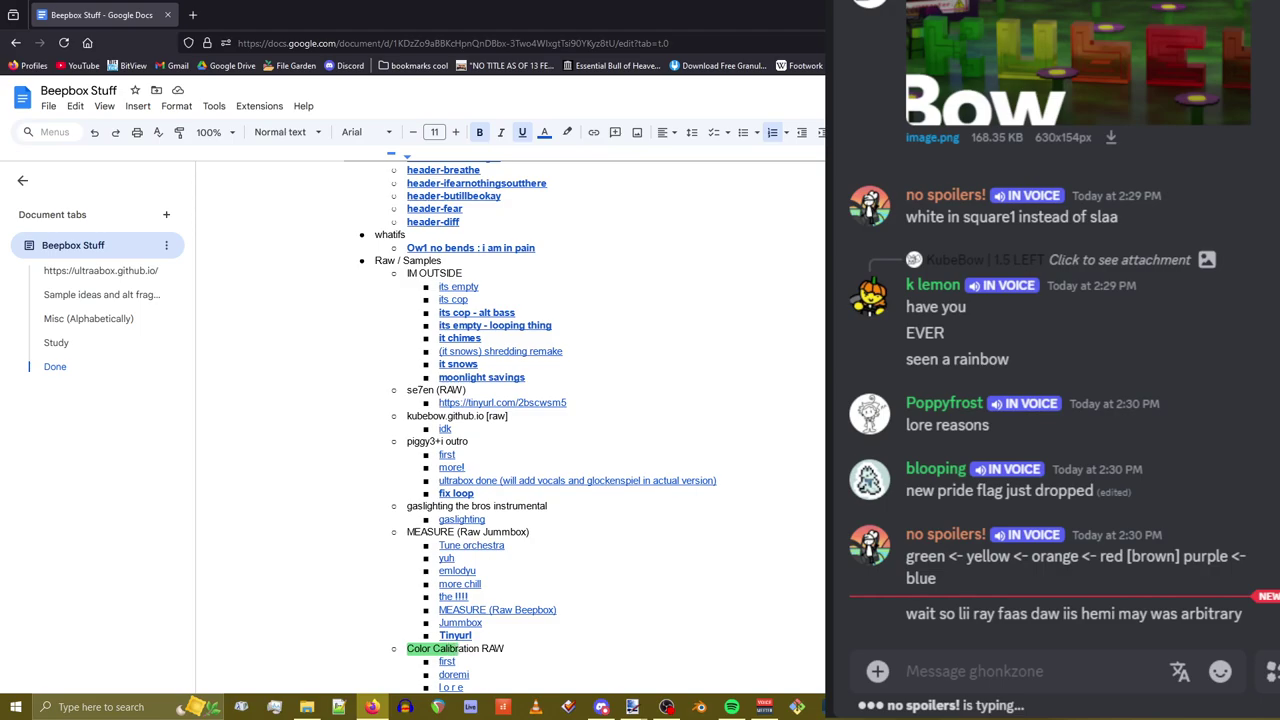
scroll(516, 492, "down", 3)
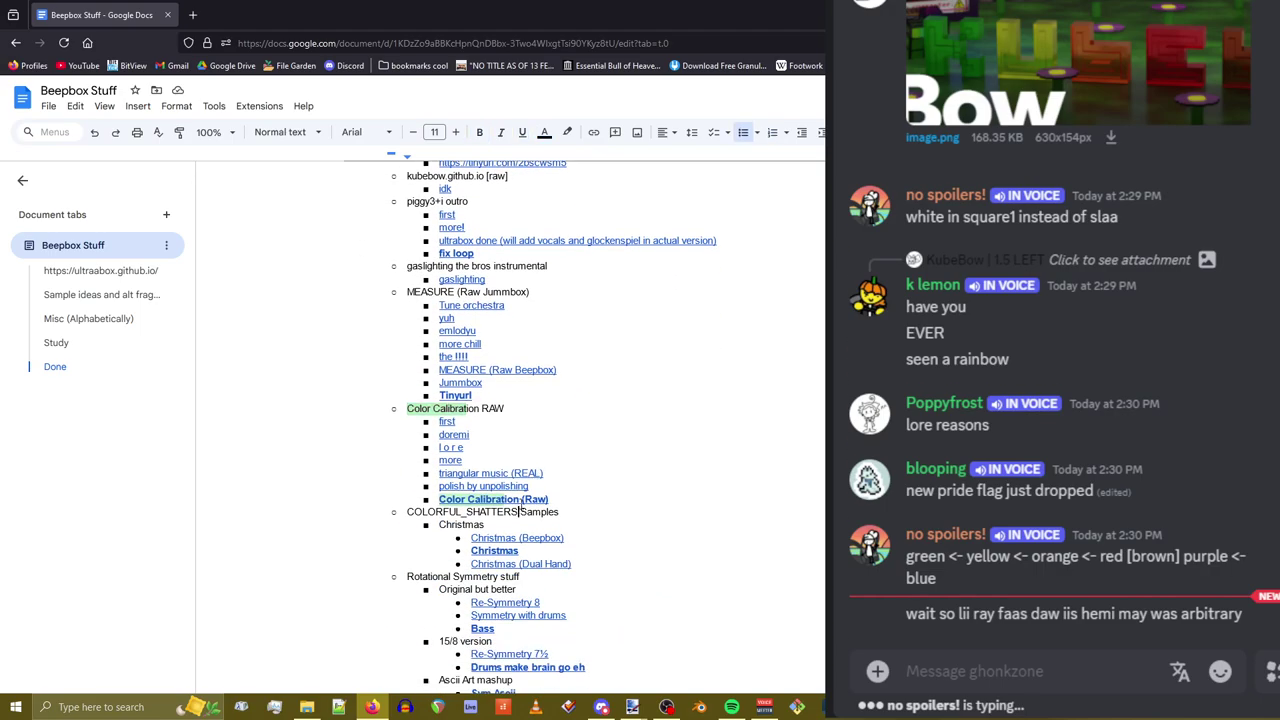
left_click(516, 498)
left_click(490, 517)
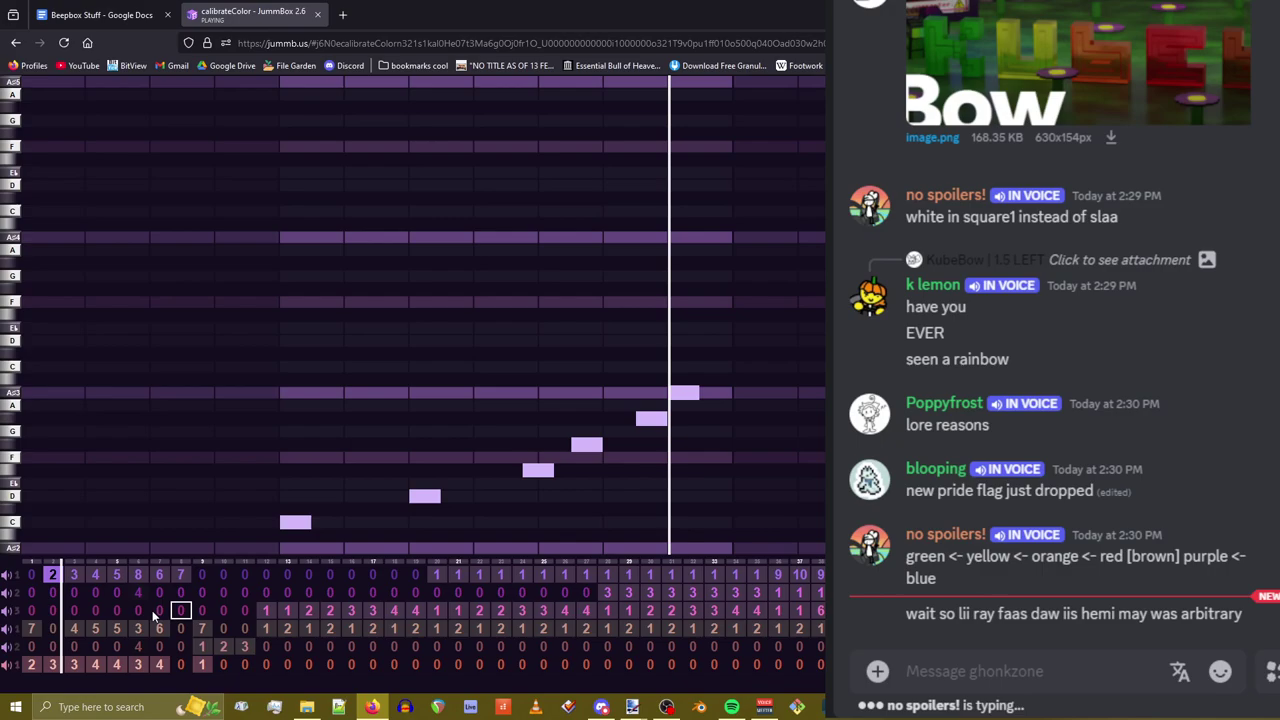
Play the song from bar 20 of the first channel and examine that bar's melody
left_click(437, 575)
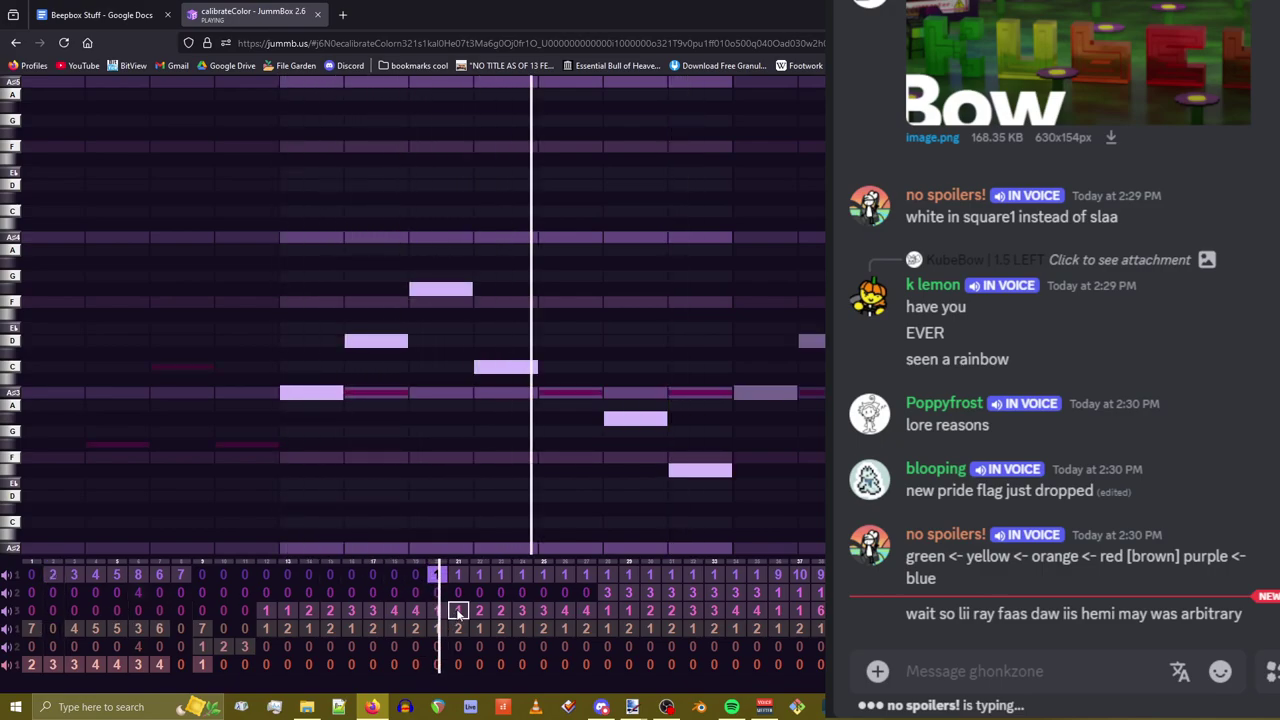
left_click(436, 576)
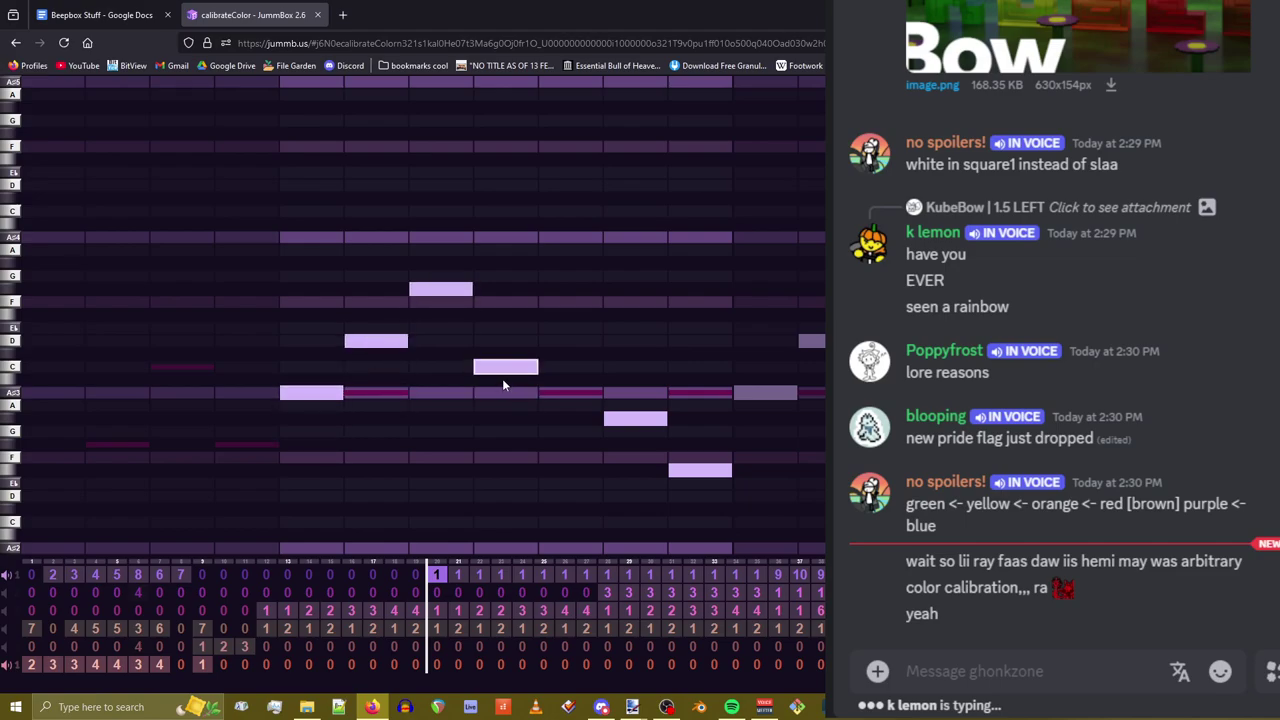
key("space")
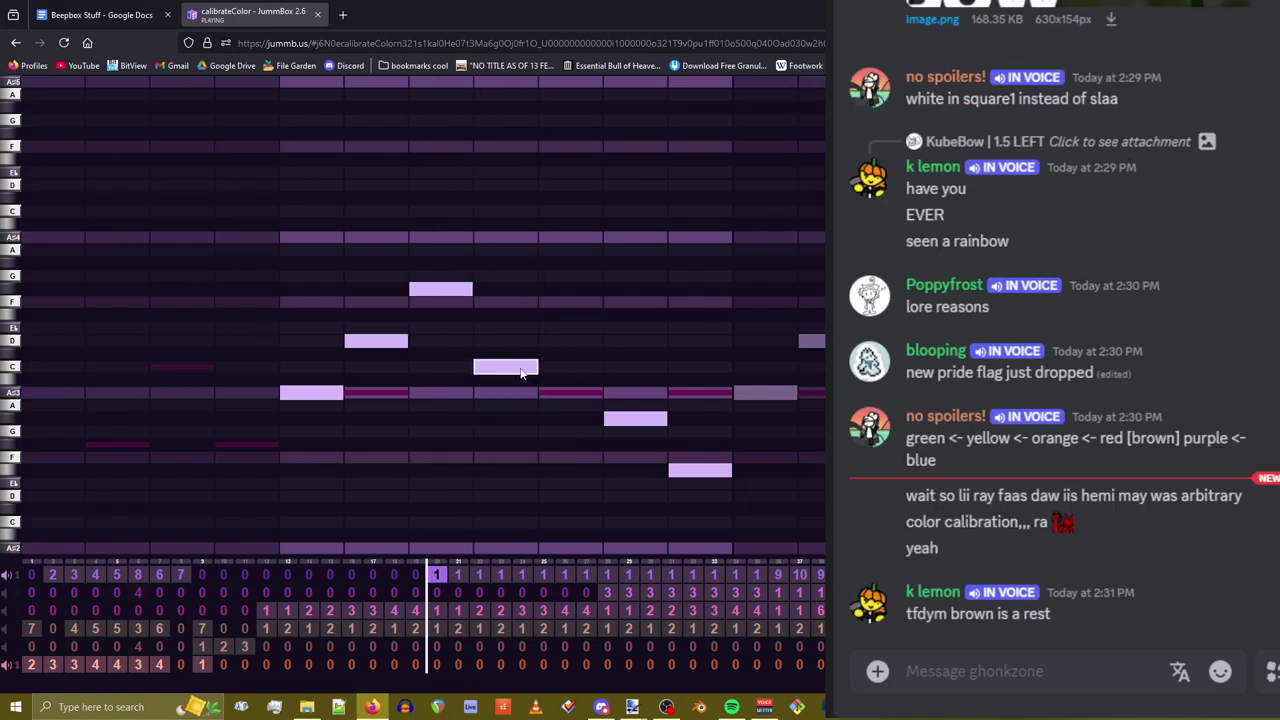
mouse_move(520, 372)
left_mouse_down()
mouse_move(326, 367)
mouse_move(540, 370)
left_mouse_up()
key("1")
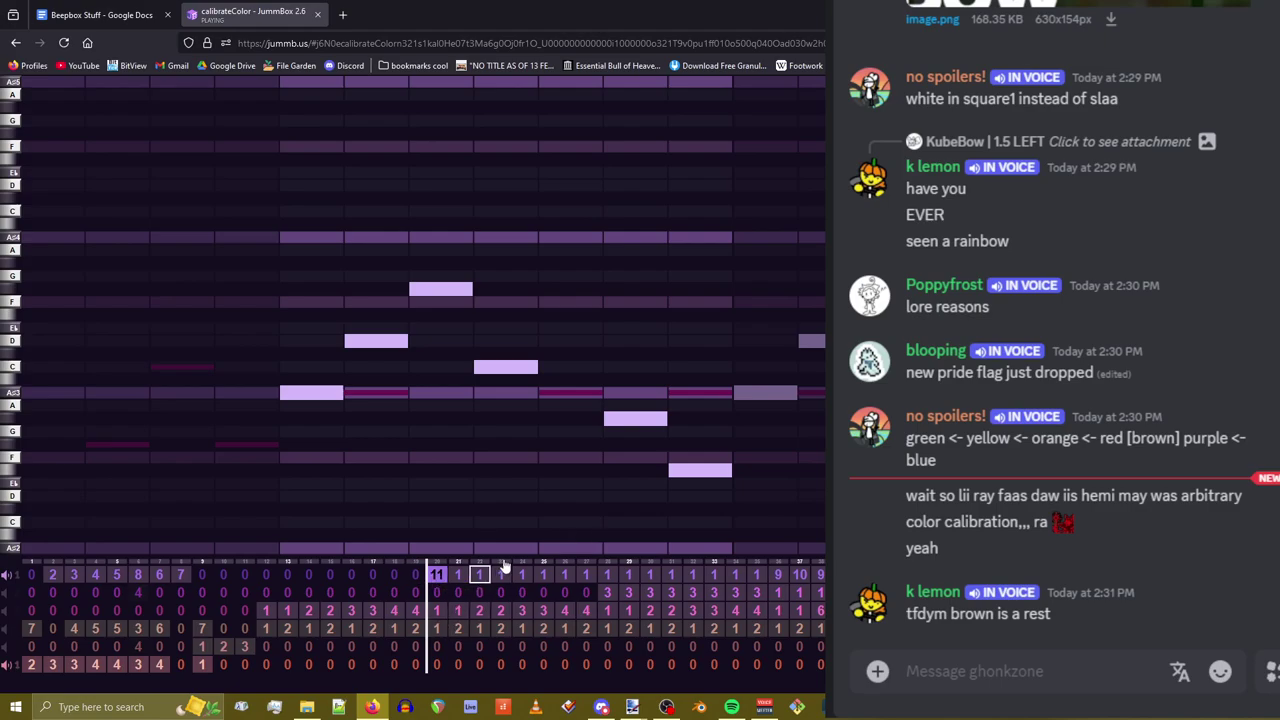
key("space")
Assign pattern 2 to bar 19 of the first channel and replace its notes with bar 20's melody
left_click(415, 574)
type("2")
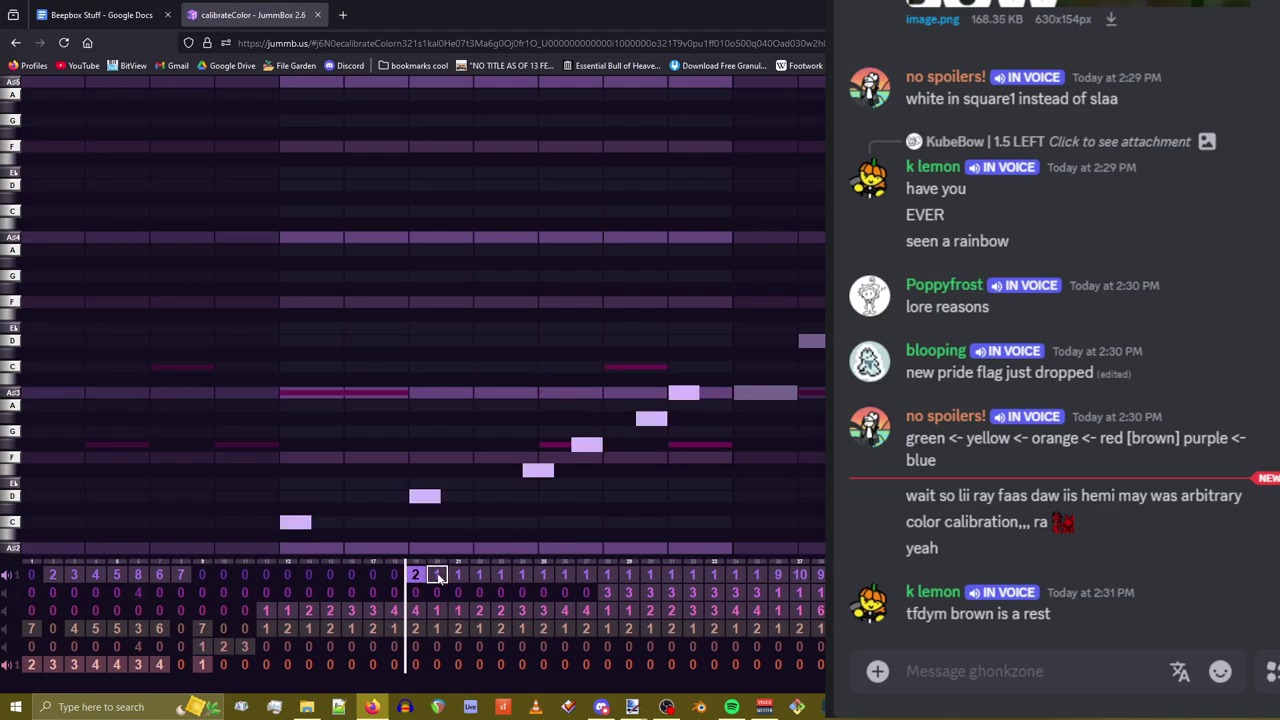
key("ctrl+z")
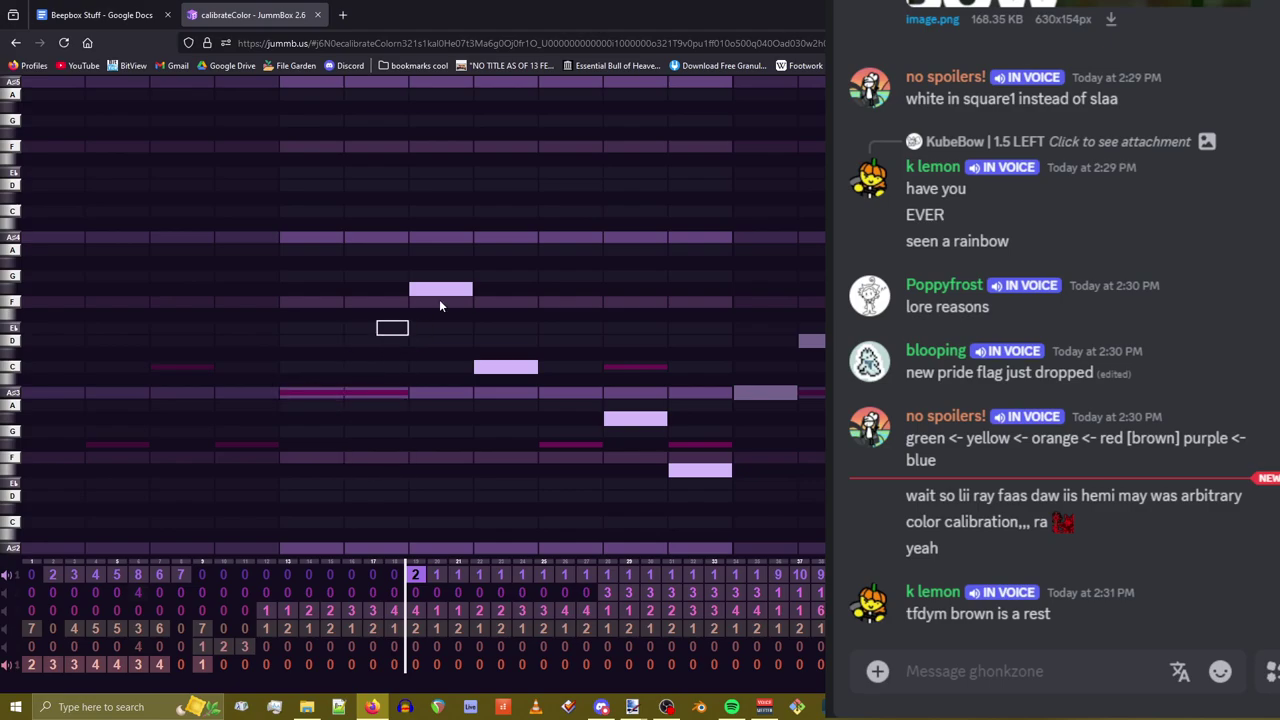
Rewrite the opening of bar 19's melody as four consecutive one-beat notes: C, F♯, D and A♯
left_click(439, 297)
left_click(505, 366)
left_click_drag(330, 366, 290, 366)
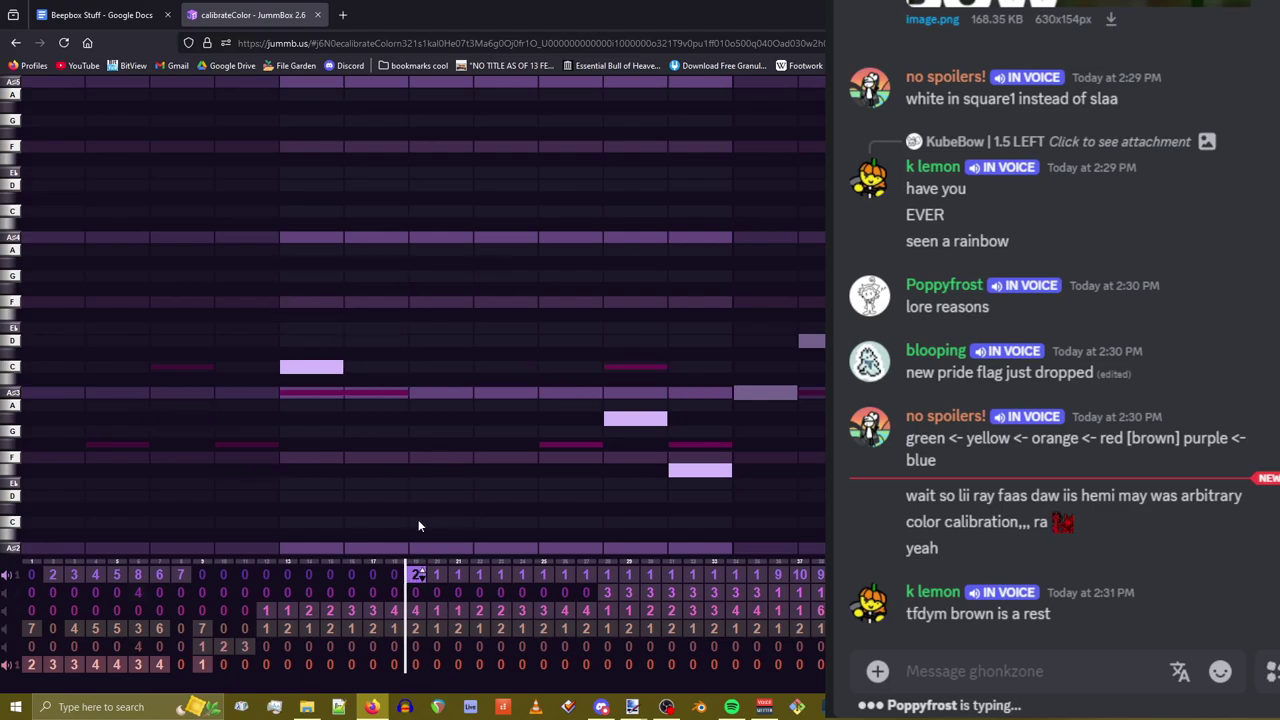
left_click(376, 289)
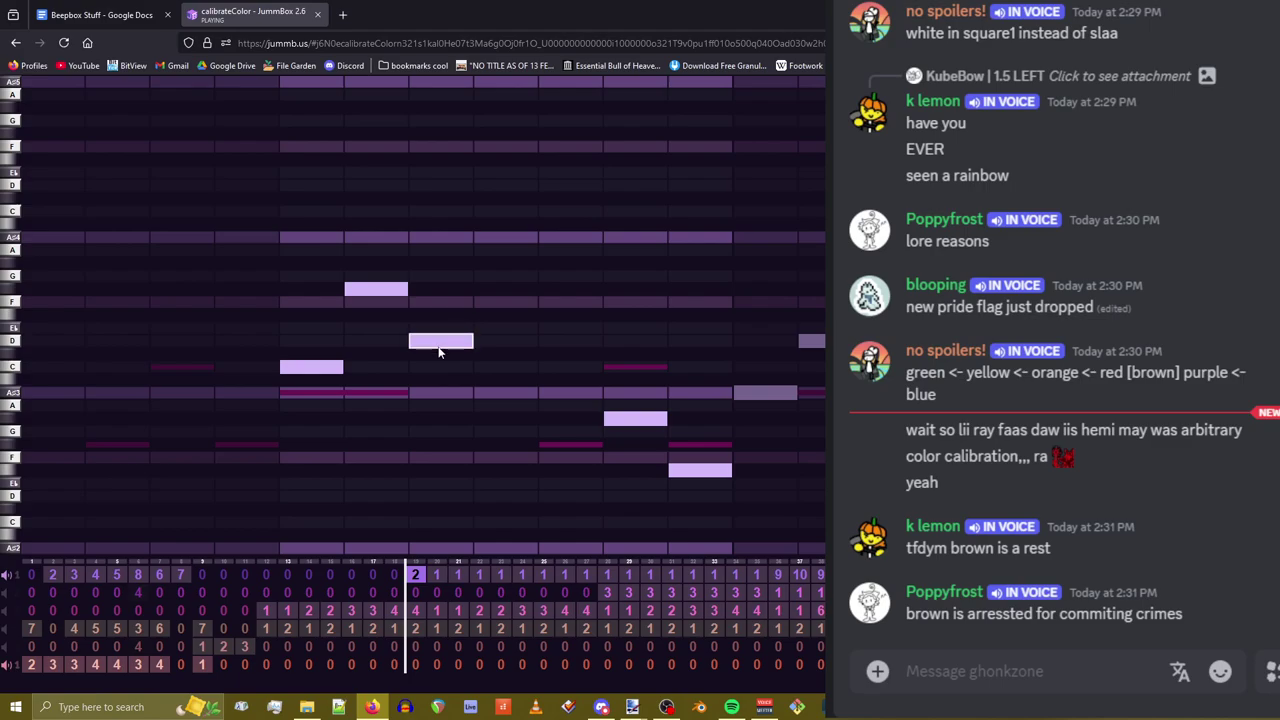
left_click(437, 575)
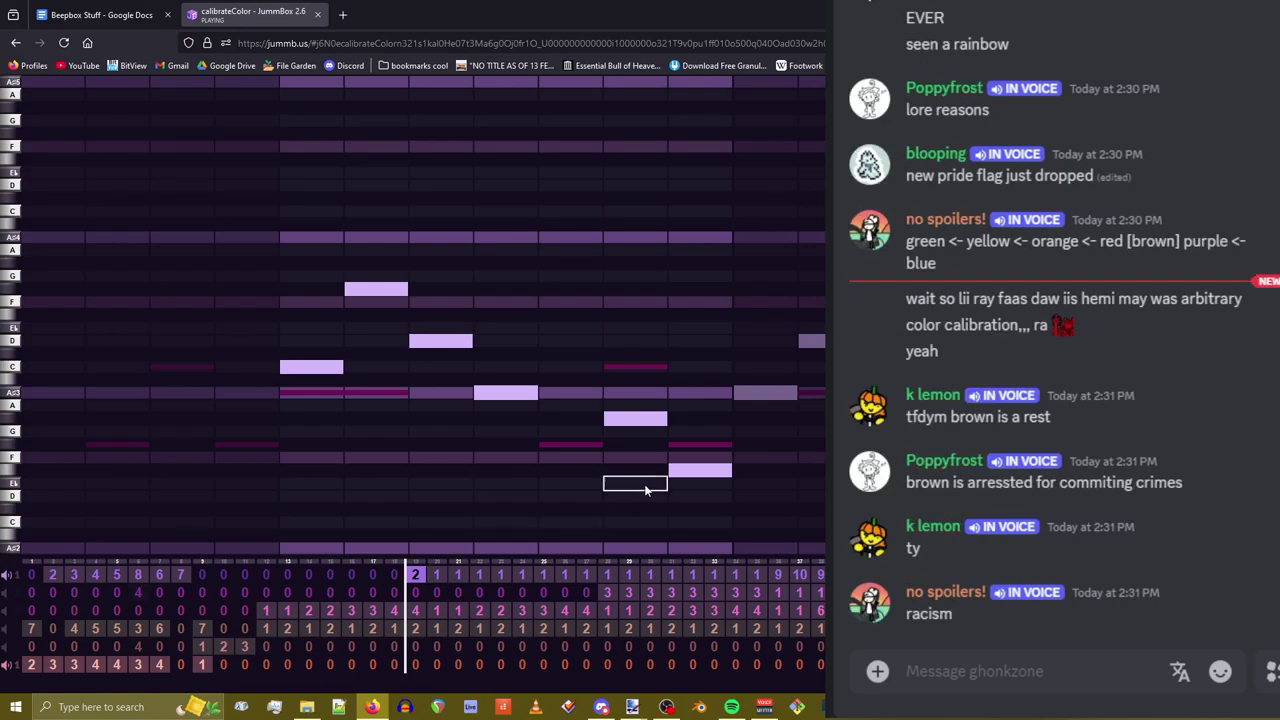
Move the final E of bar 19's melody directly ahead of the G♯ and play back the edited bar
left_click(570, 470)
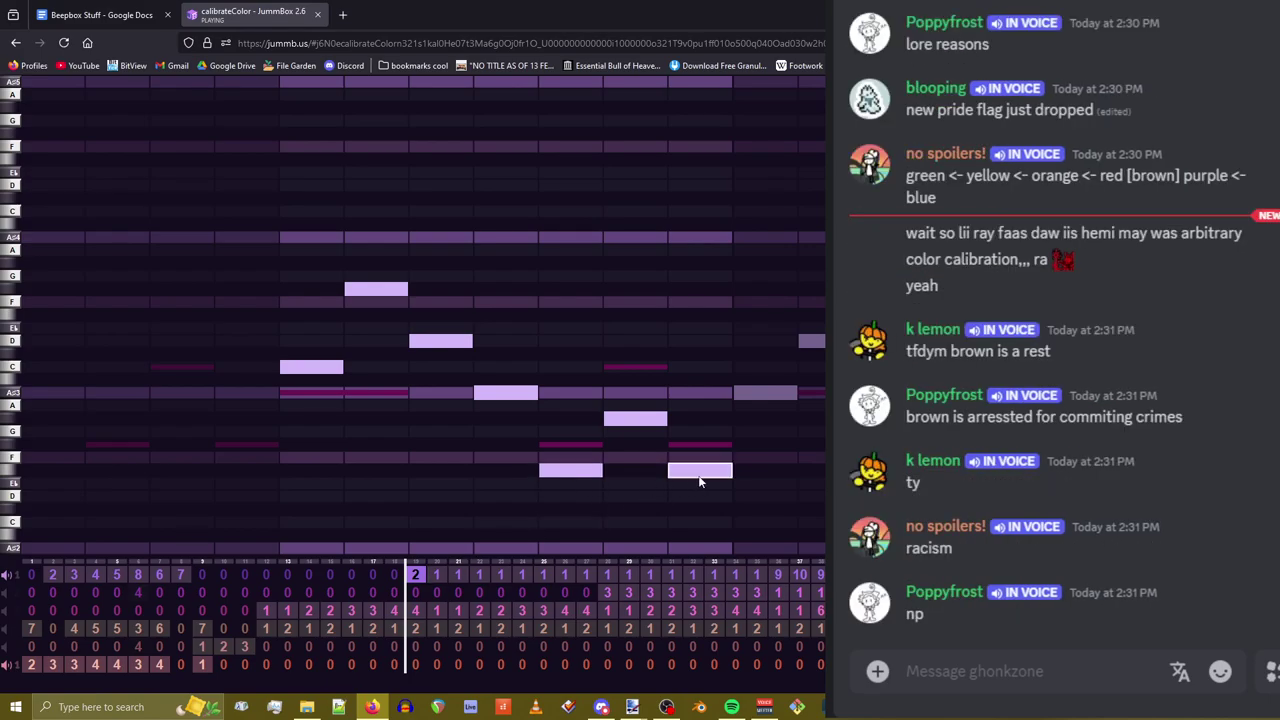
key("ctrl+z")
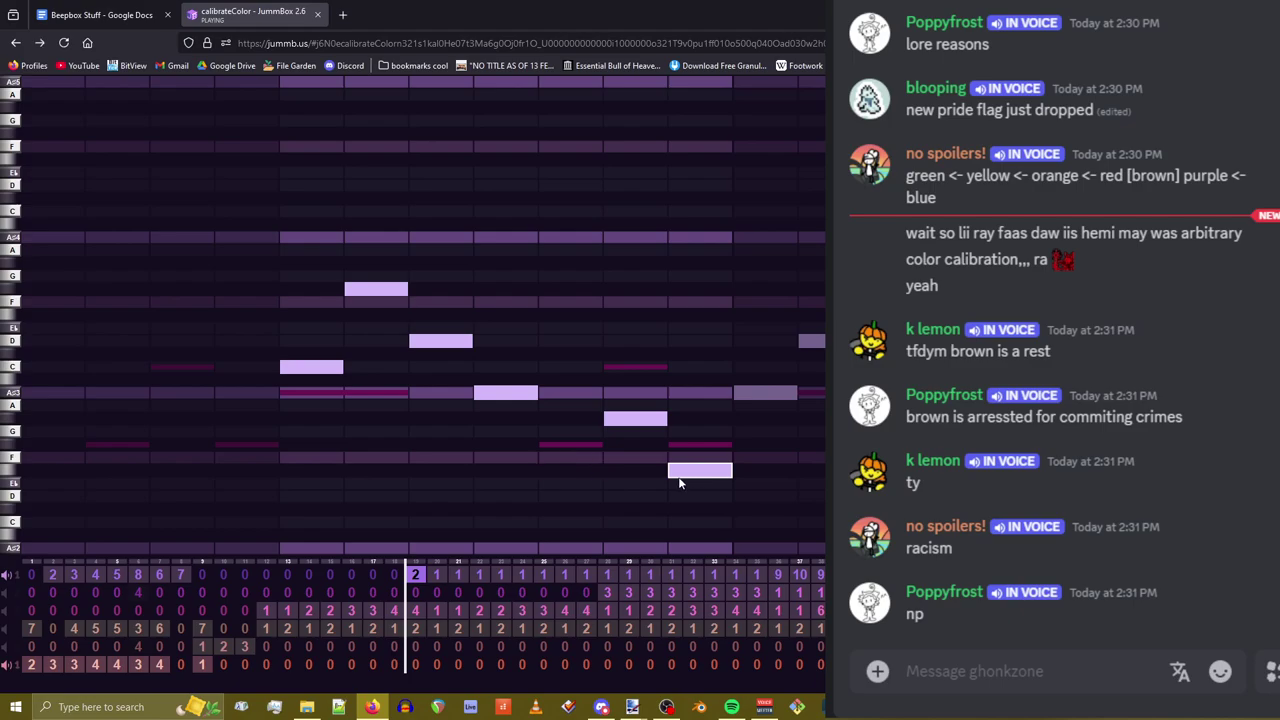
left_click(570, 470)
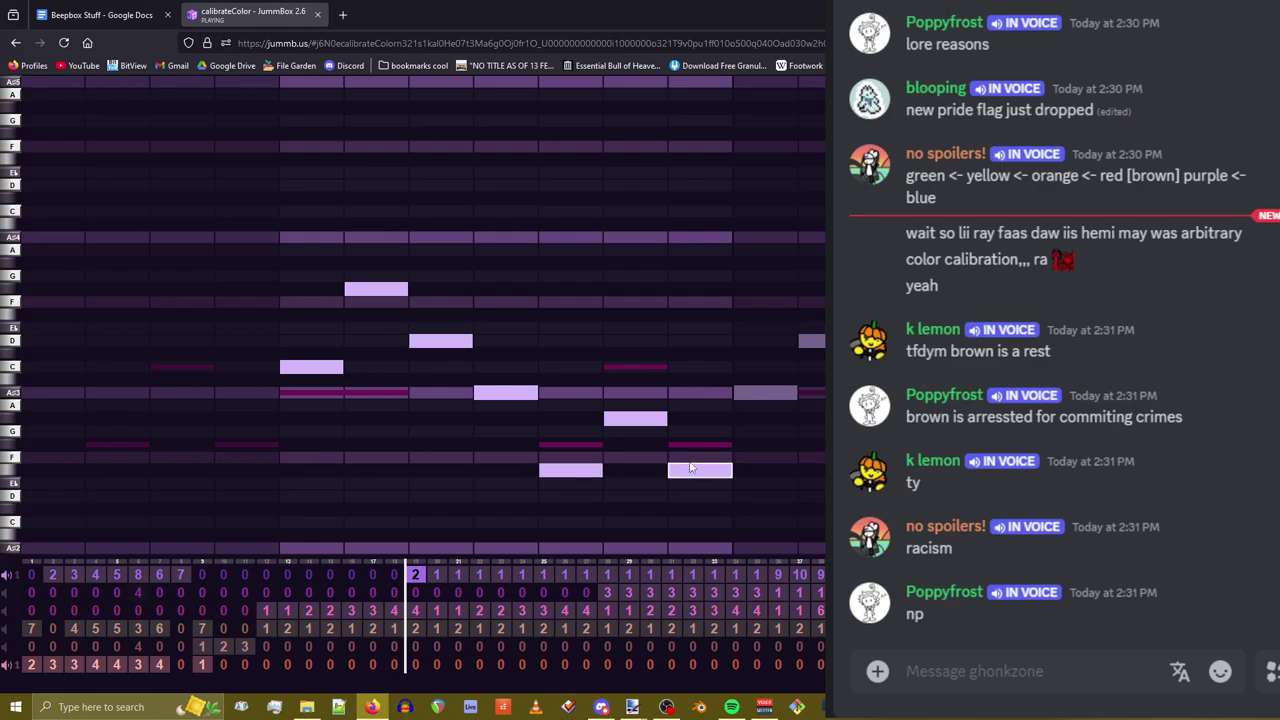
left_click(700, 470)
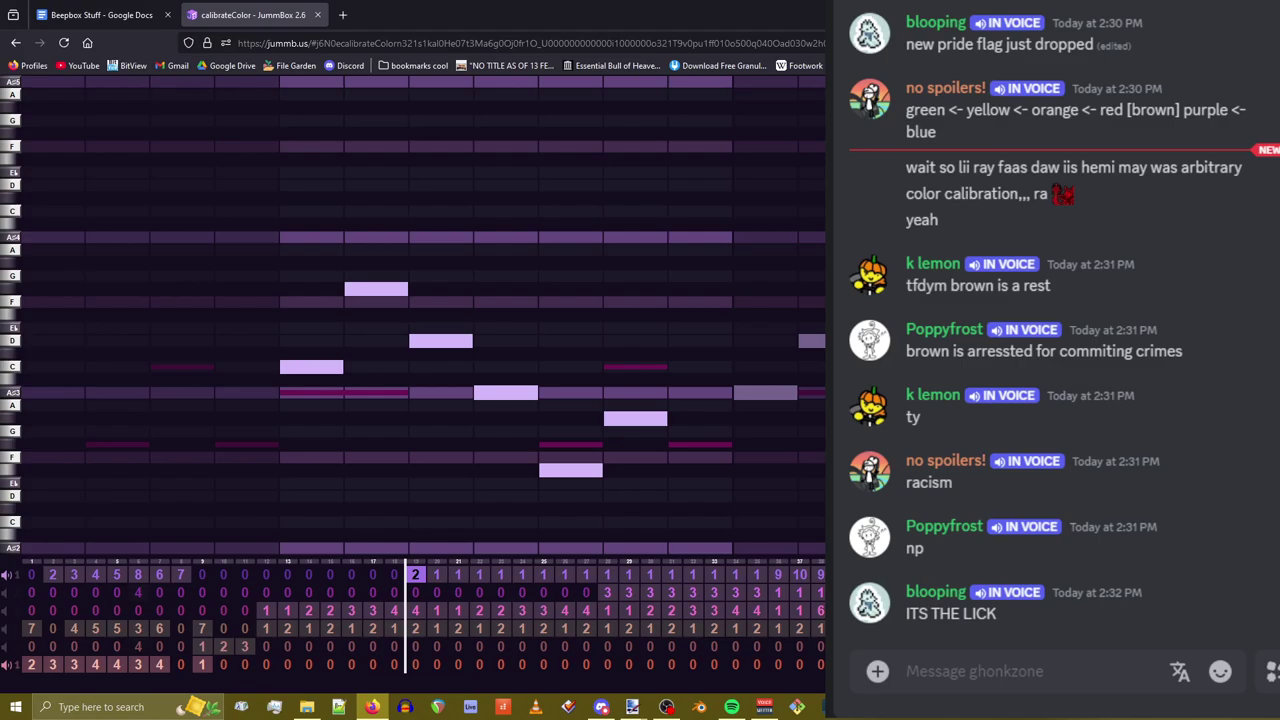
key("space")
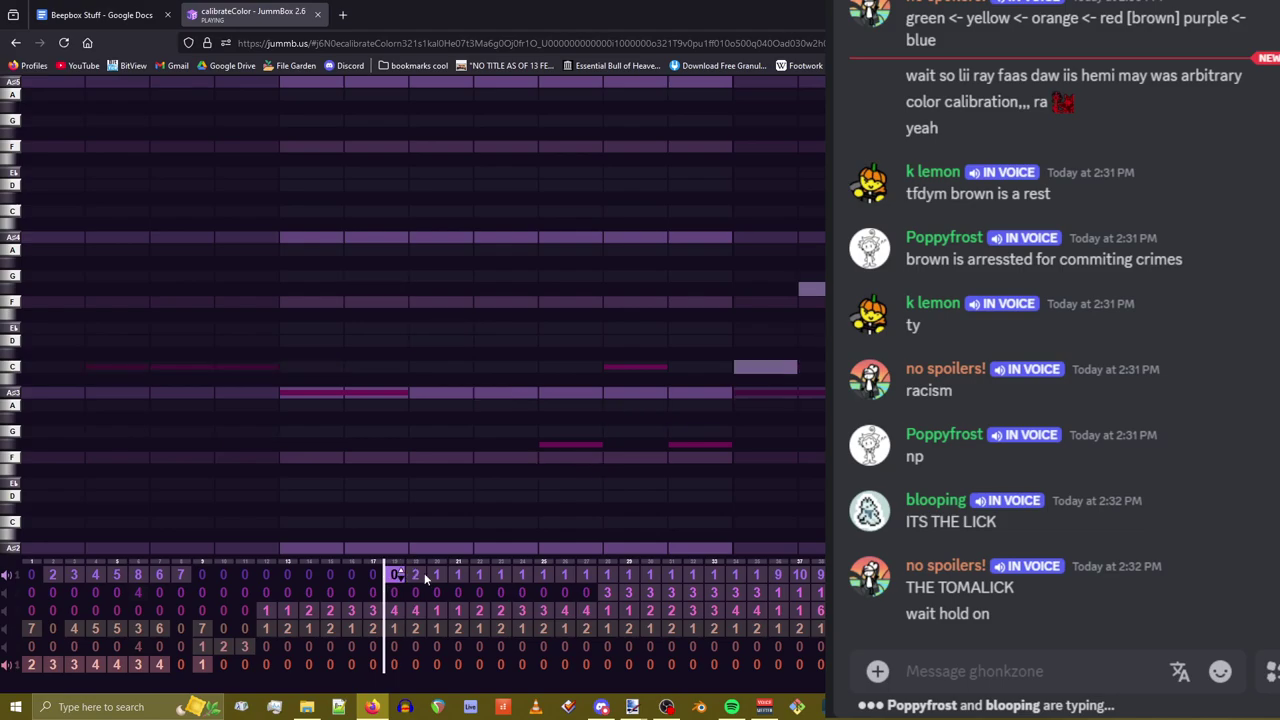
Assign pattern 11 to bar 18 of the first channel and draw consecutive half-beat notes C, D, E♭ and F from its start
left_click(403, 578)
left_click(312, 366)
left_click_drag(340, 367, 302, 370)
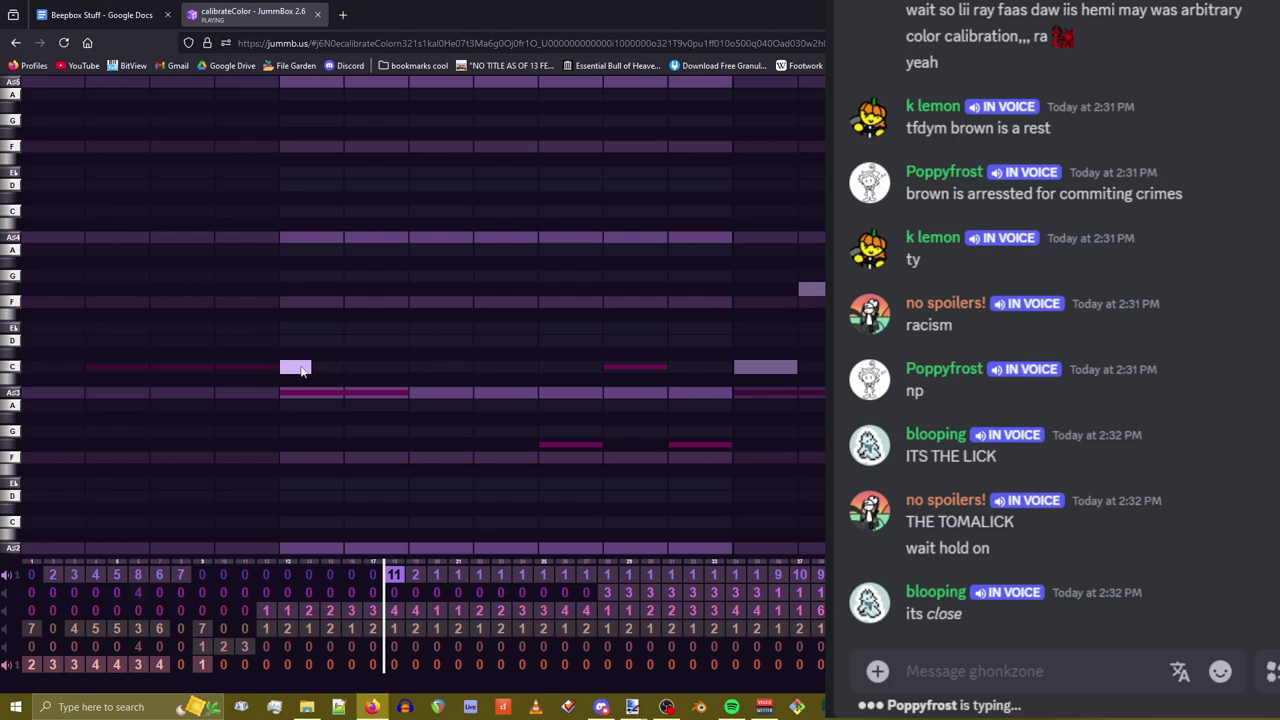
left_click(328, 341)
left_click(360, 328)
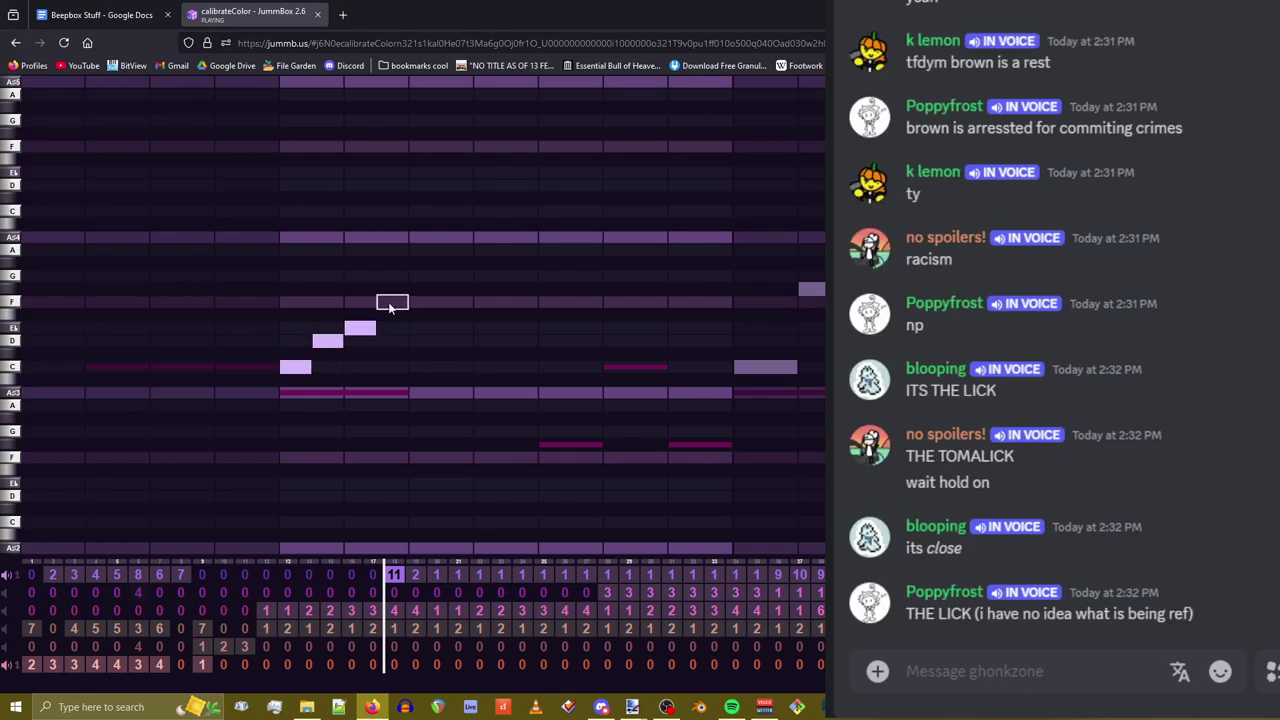
left_click(392, 302)
left_click(424, 405)
left_click(424, 405)
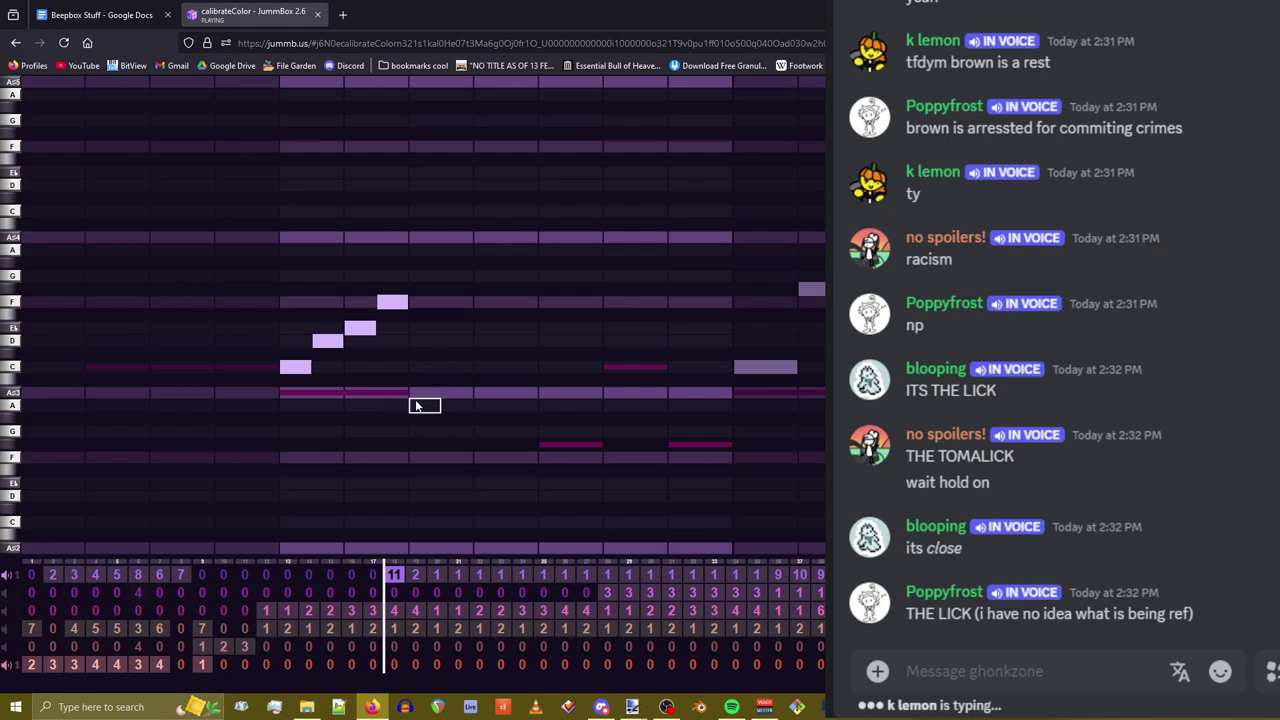
left_click(424, 393)
left_click(418, 396)
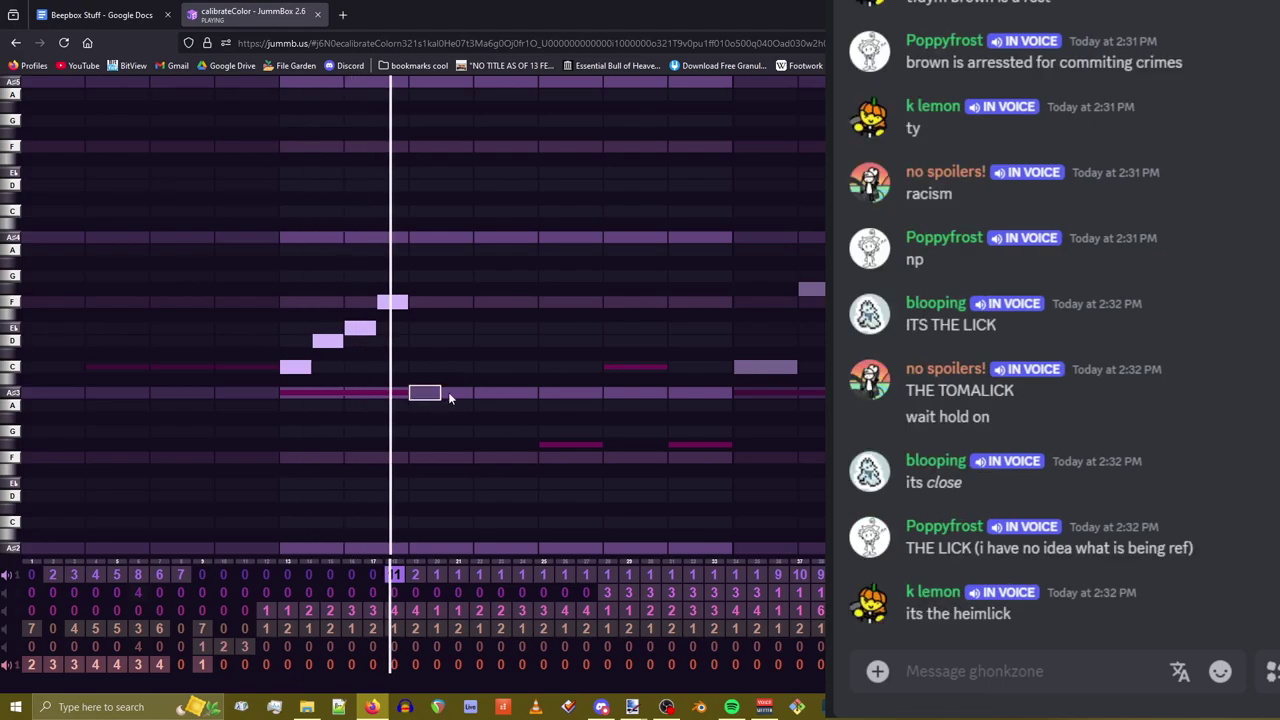
Delete the D, E♭ and F from bar 18's melody and lengthen the opening C to one beat
left_click(328, 341)
left_click(360, 328)
left_click(360, 315)
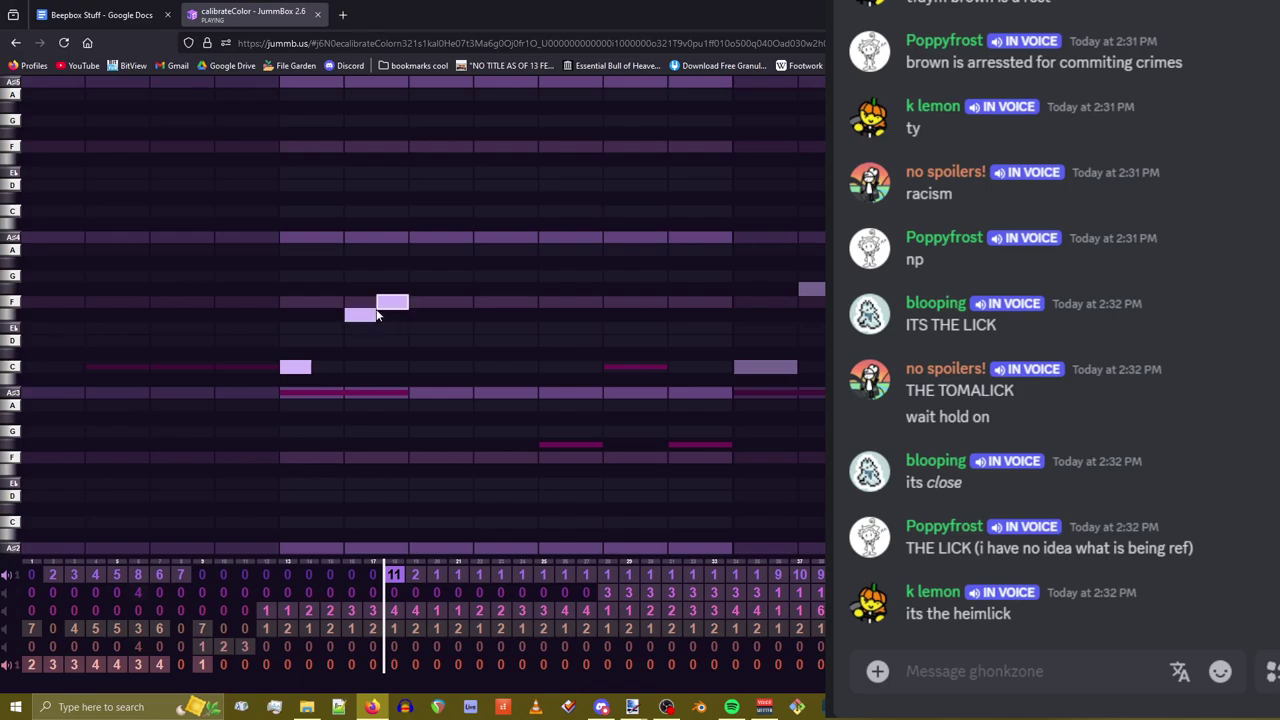
left_click(360, 315)
left_click(392, 302)
left_click_drag(295, 374, 335, 370)
Continue bar 18's melody with consecutive one-beat notes D, E♭, F, C, A and A♯
left_click(372, 341)
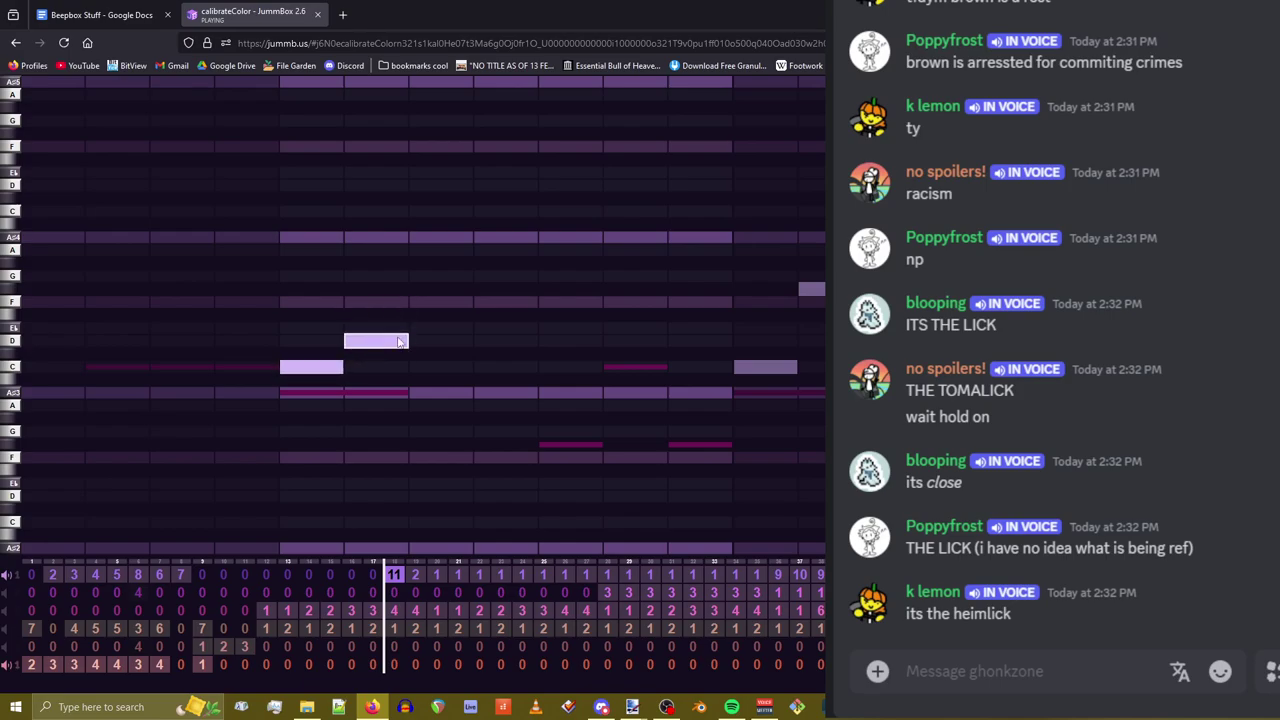
left_click(436, 328)
left_click(490, 302)
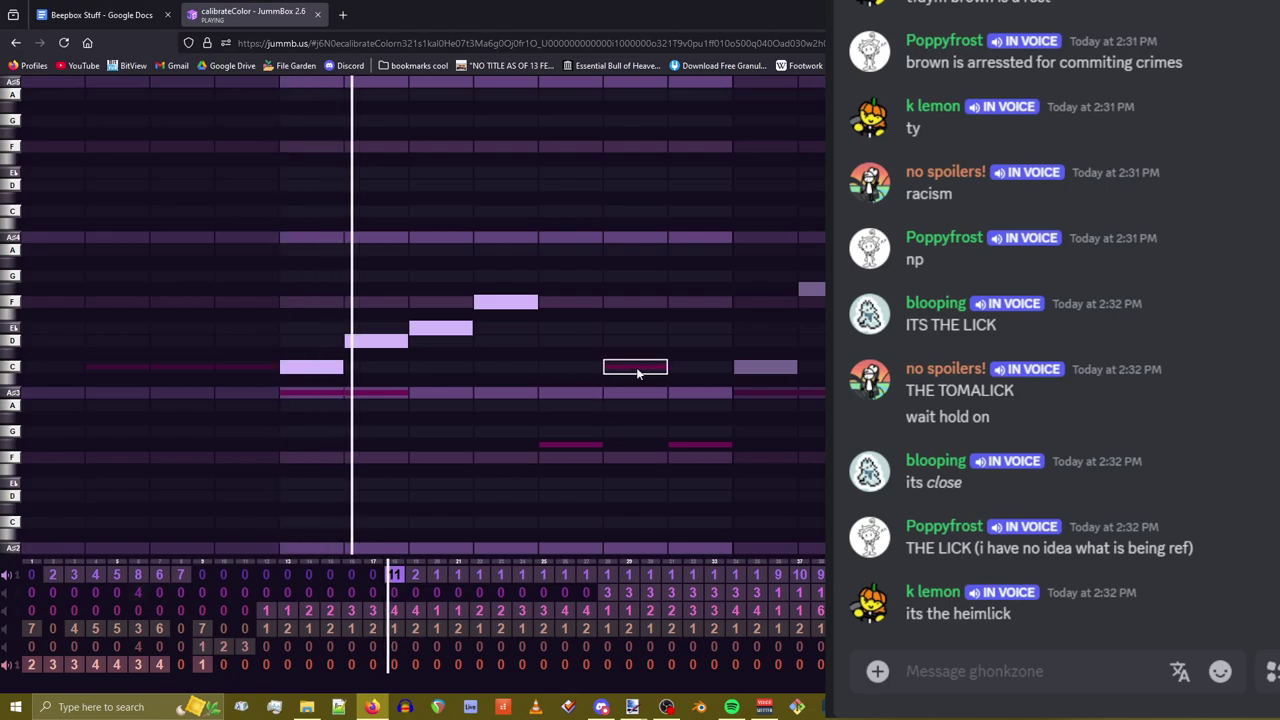
left_click(570, 367)
left_click(635, 406)
left_click(700, 392)
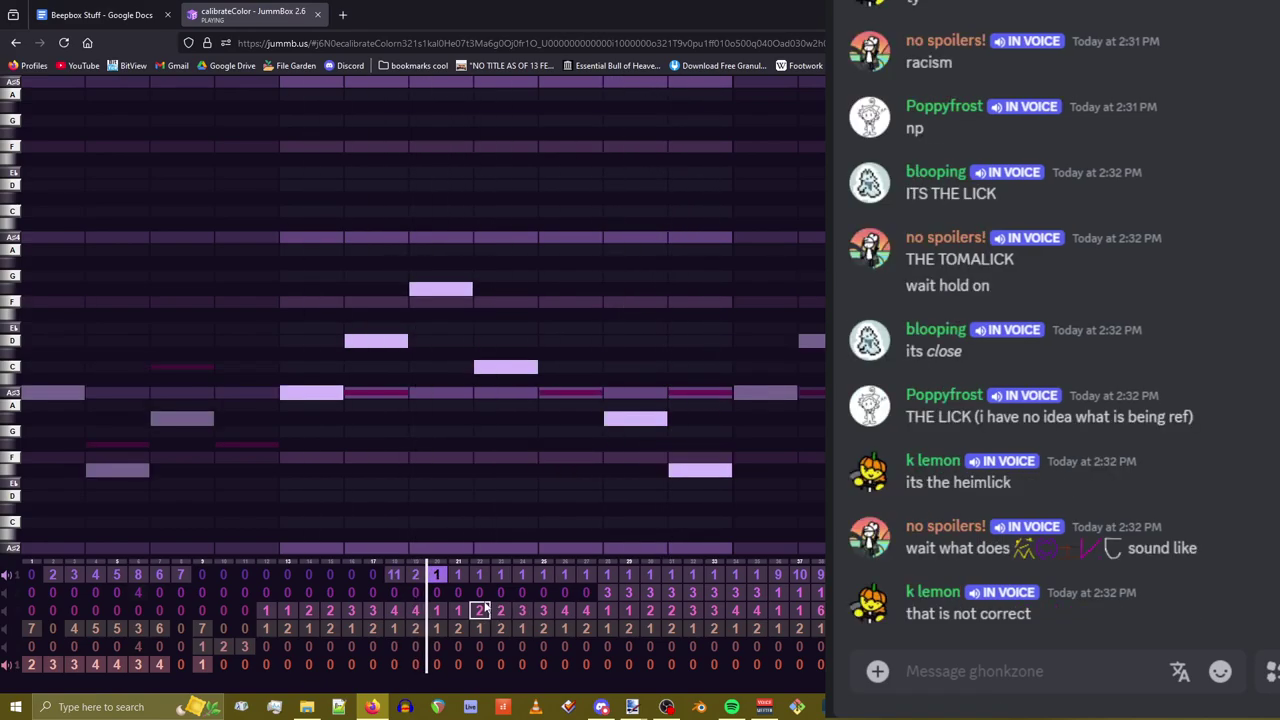
Limit the loop to bars 18 and 19 and play back their first-channel melodies
left_click(414, 577)
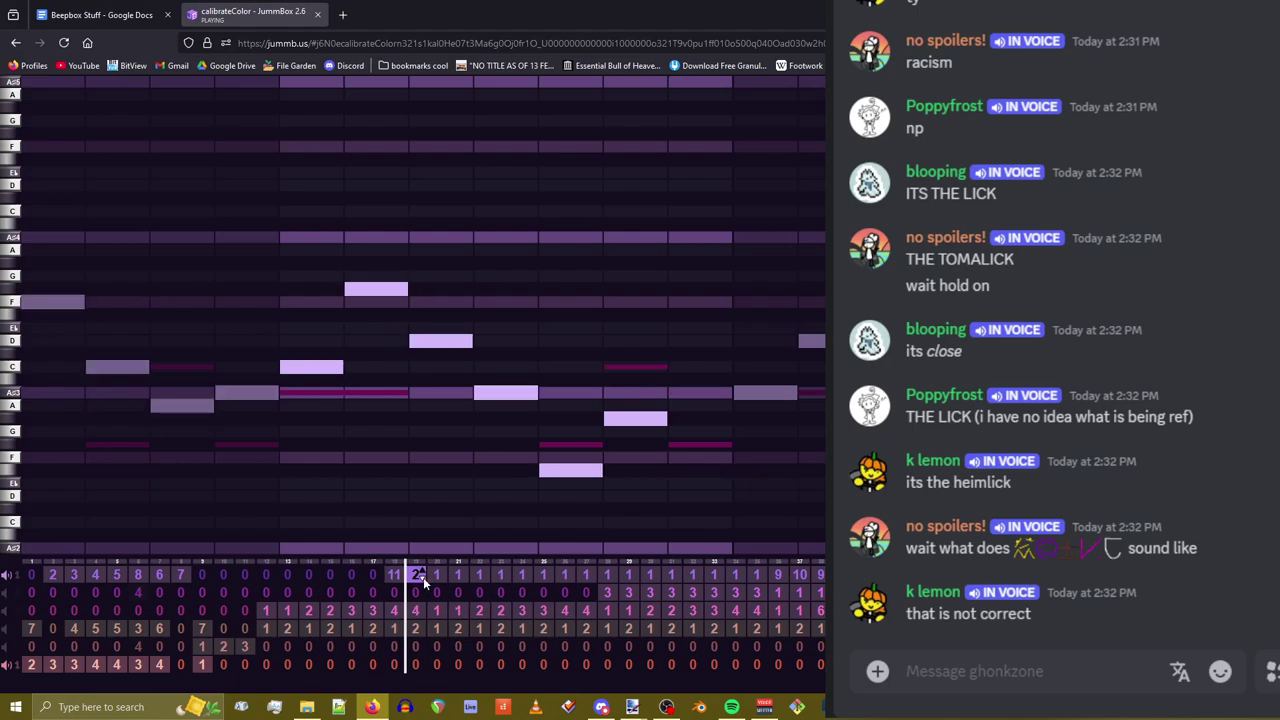
key("space")
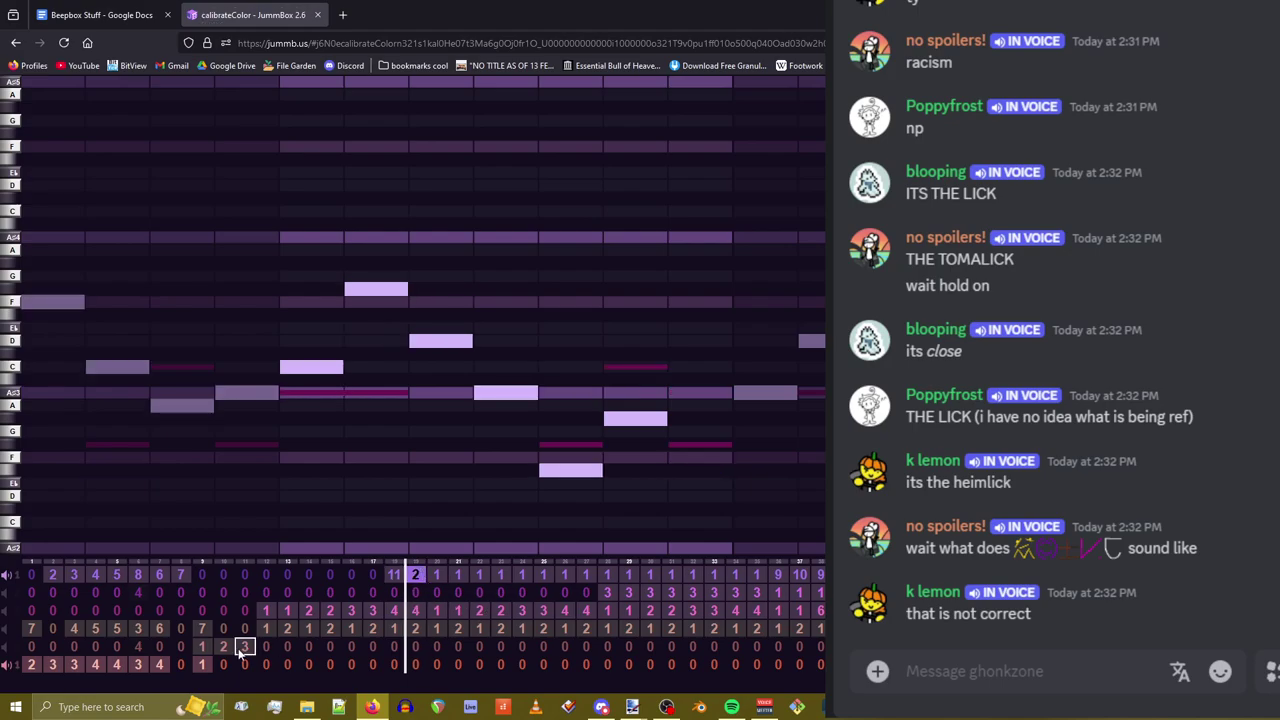
key("space")
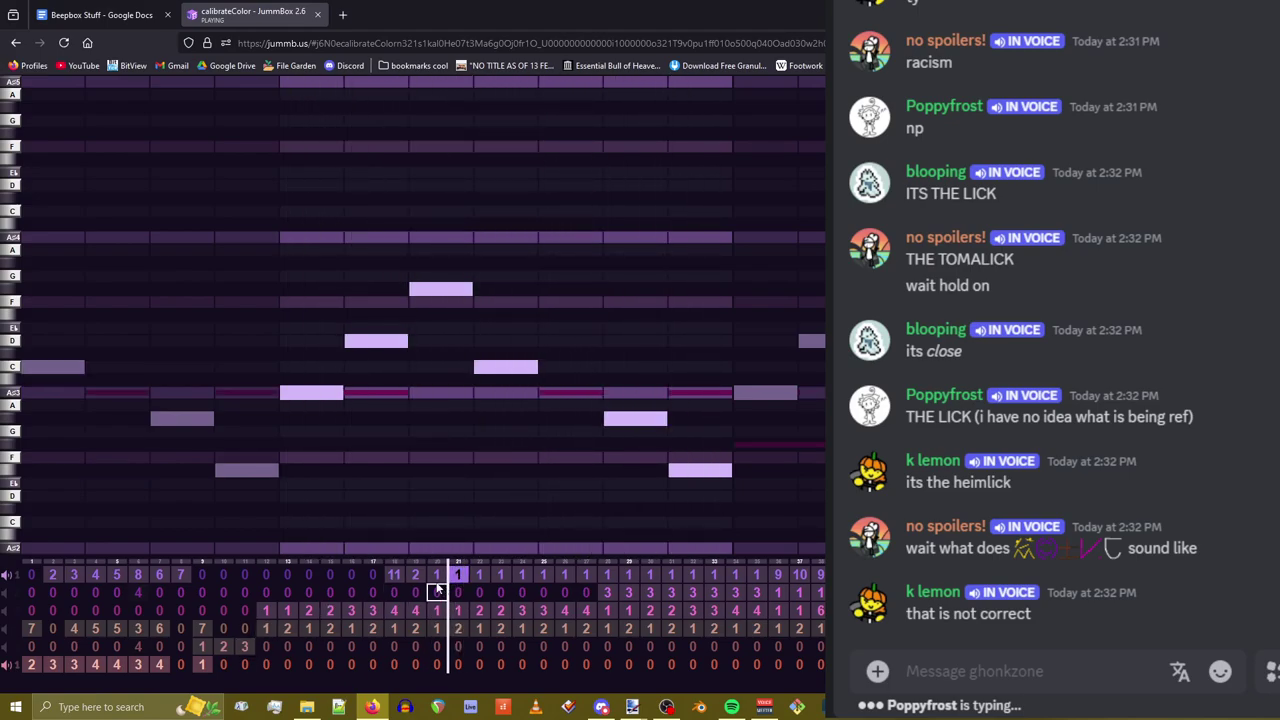
left_click(397, 575)
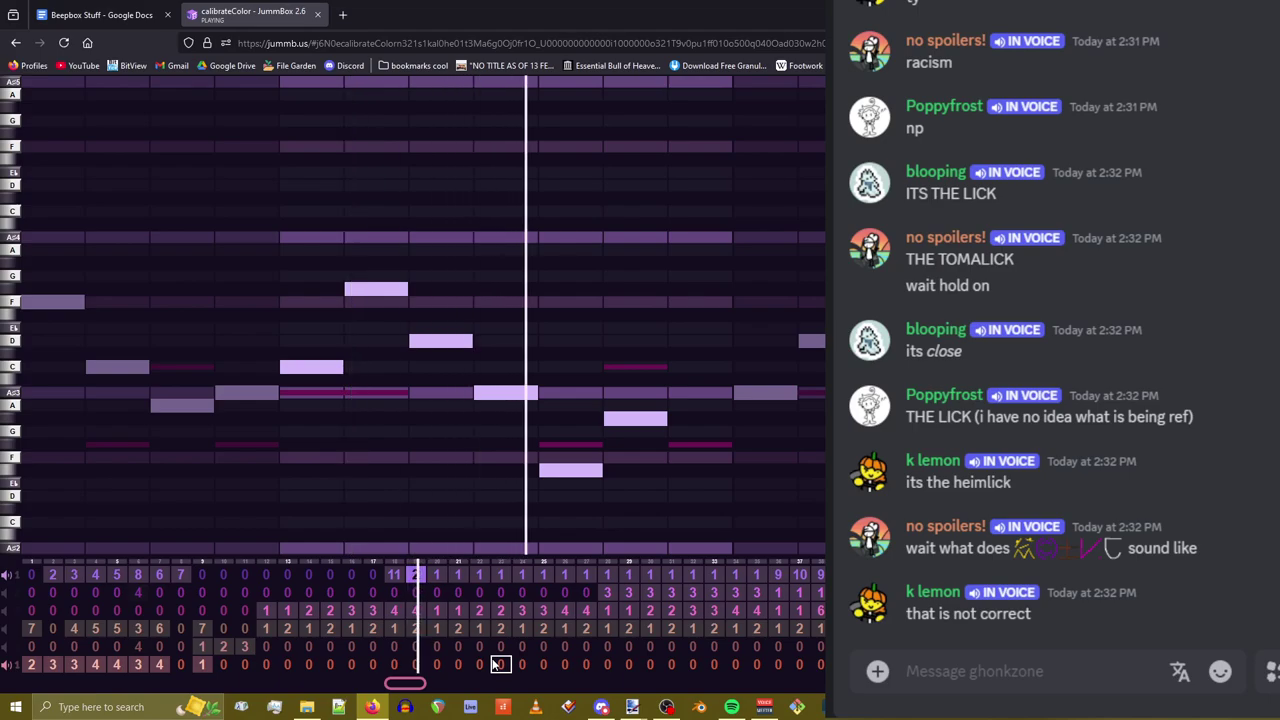
Draw a song modulation note in the last beat of bar 19 in the bottom channel and play back the looped bars
left_click(415, 664)
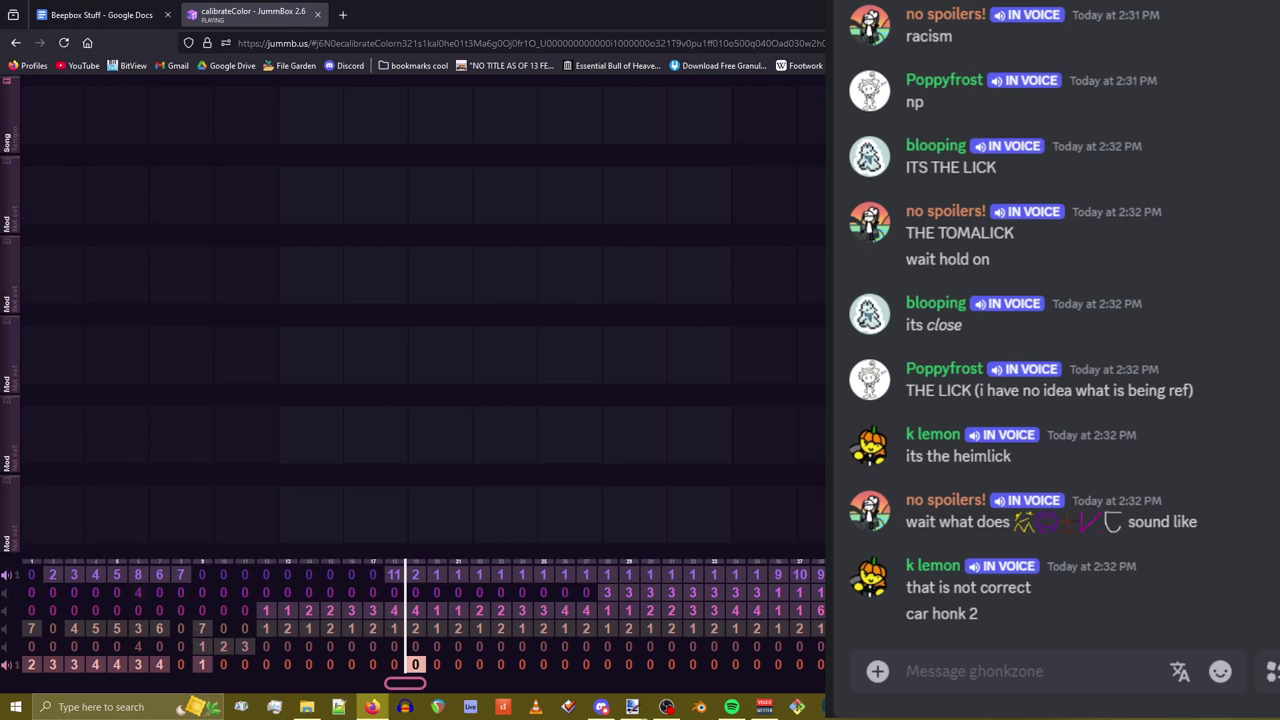
left_click(677, 122)
left_click(394, 574)
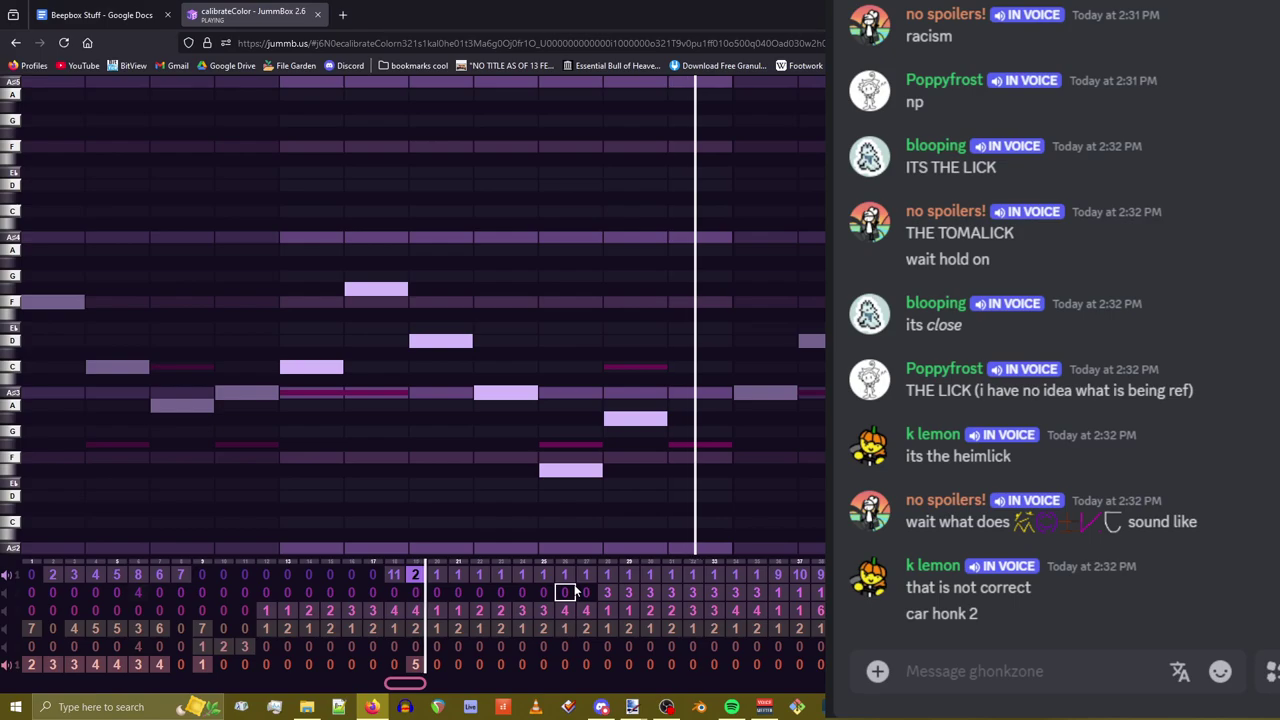
left_click(415, 666)
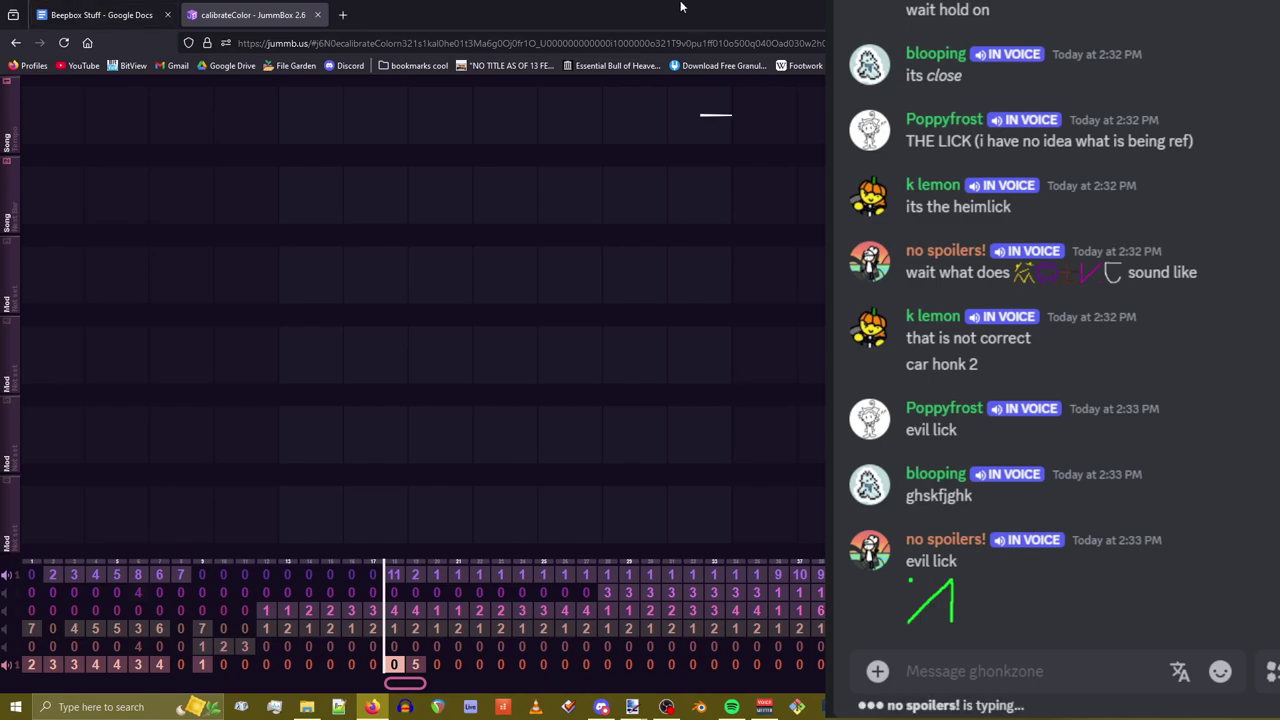
Switch to the circle chart in paint.net, duplicate Layer 2 and select the lower of the two copies
left_click(165, 7)
key("alt+Tab")
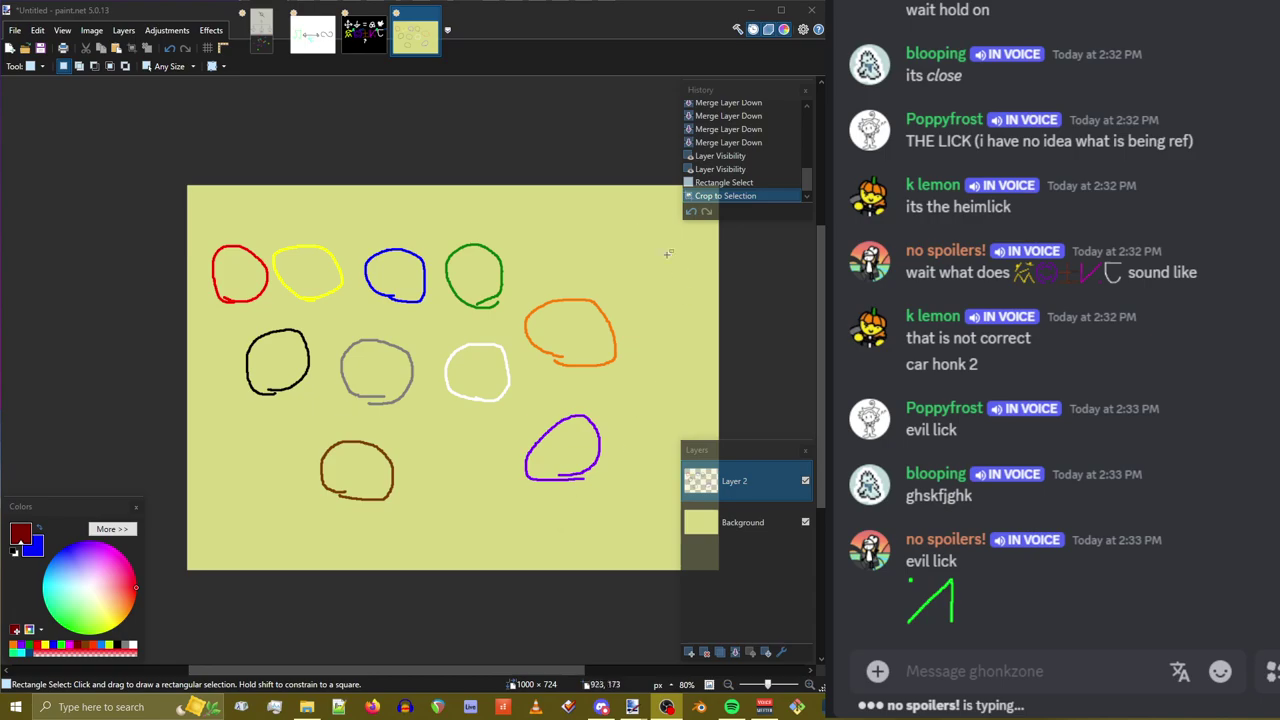
left_click(551, 22)
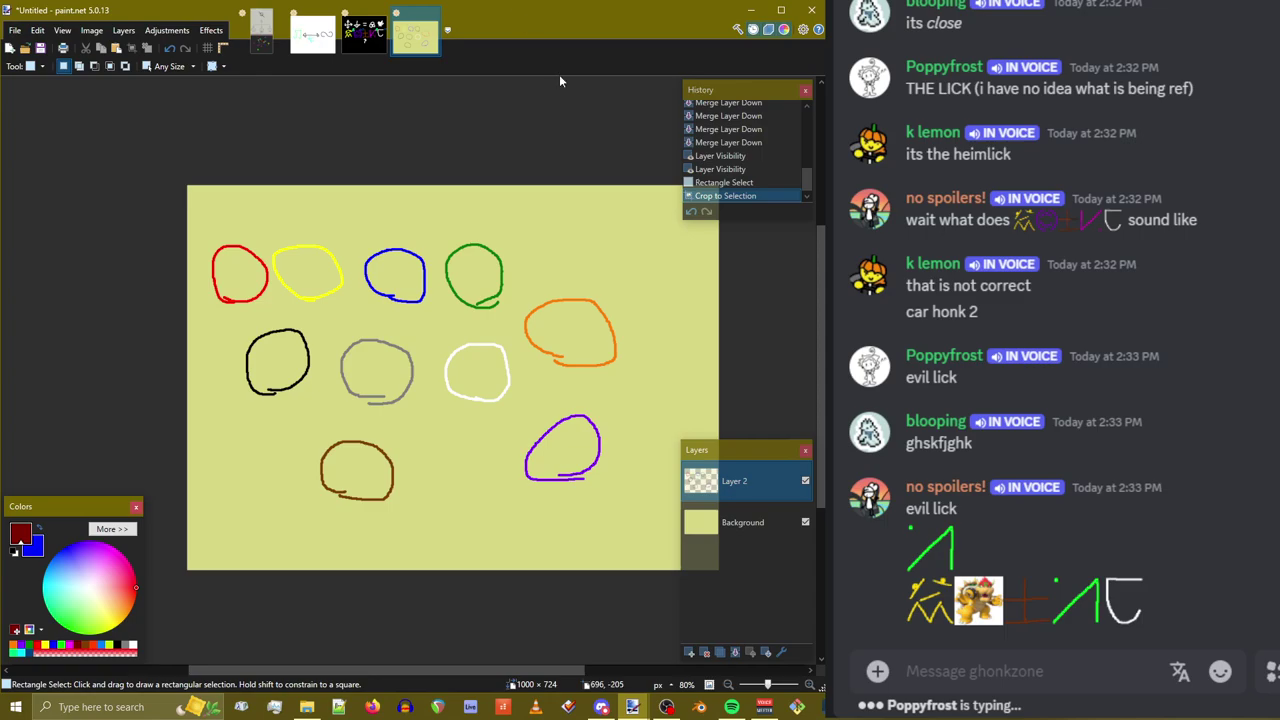
left_click(720, 652)
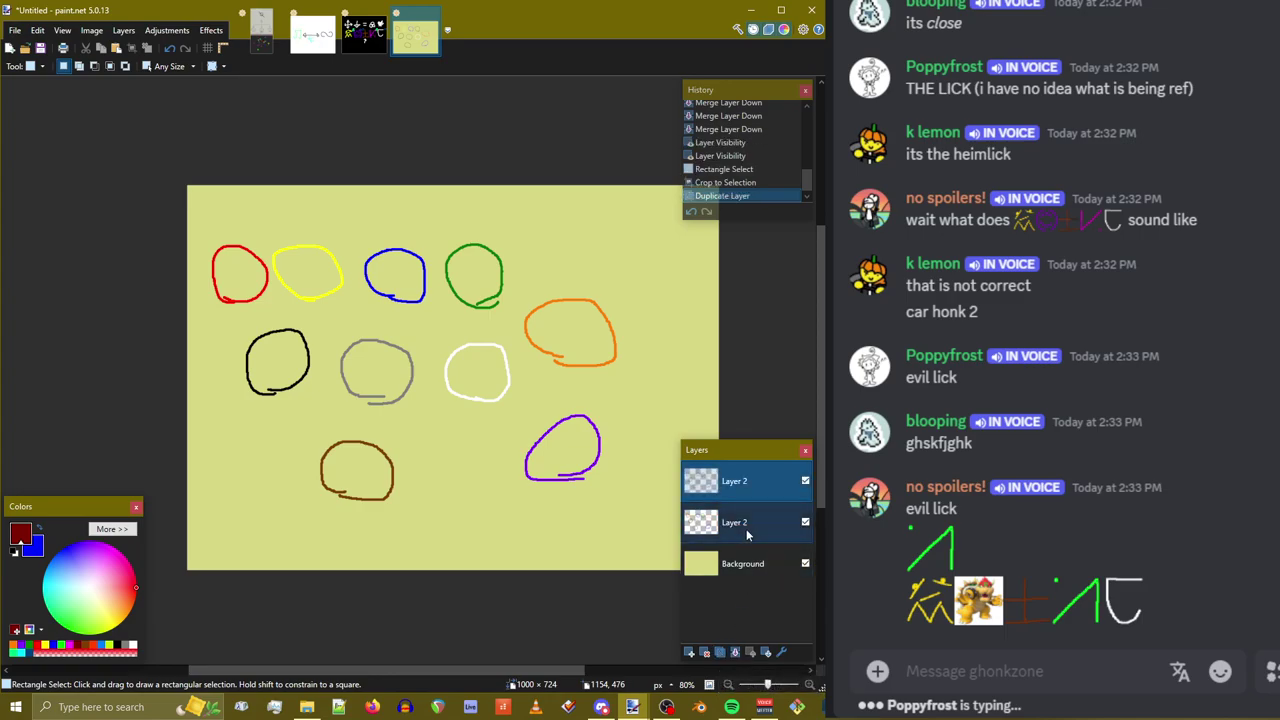
left_click(720, 535)
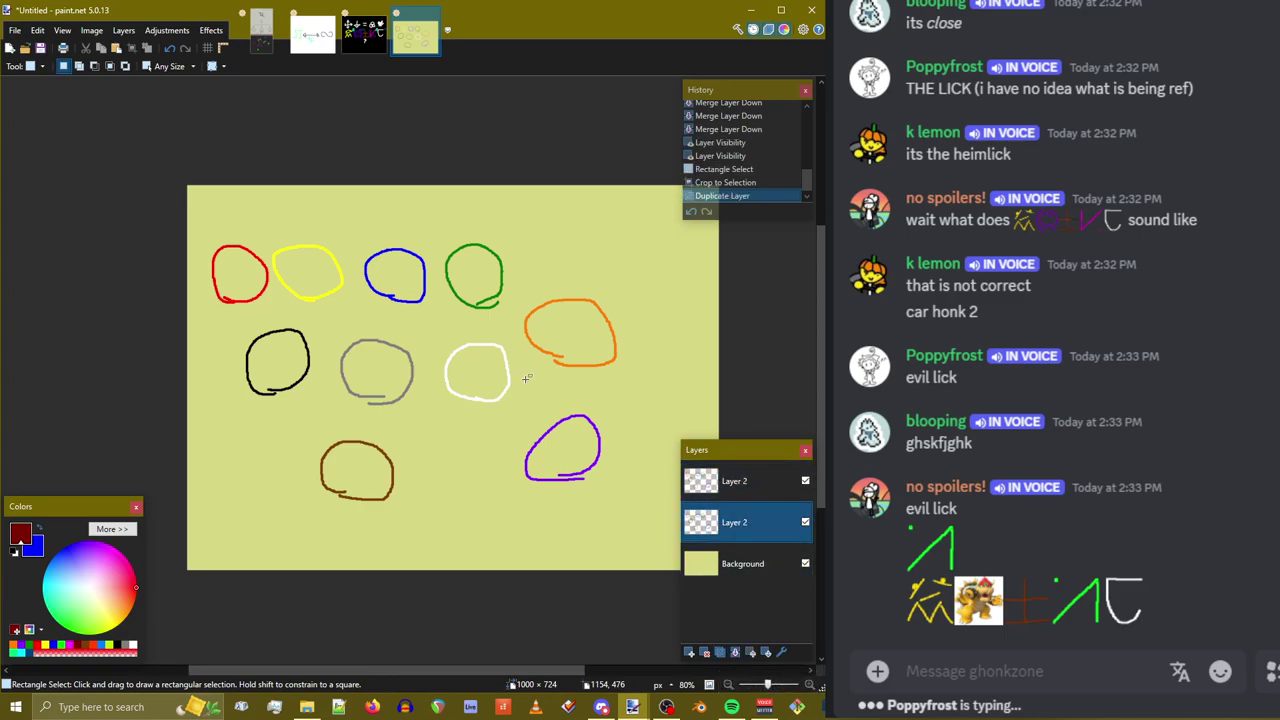
left_click(222, 34)
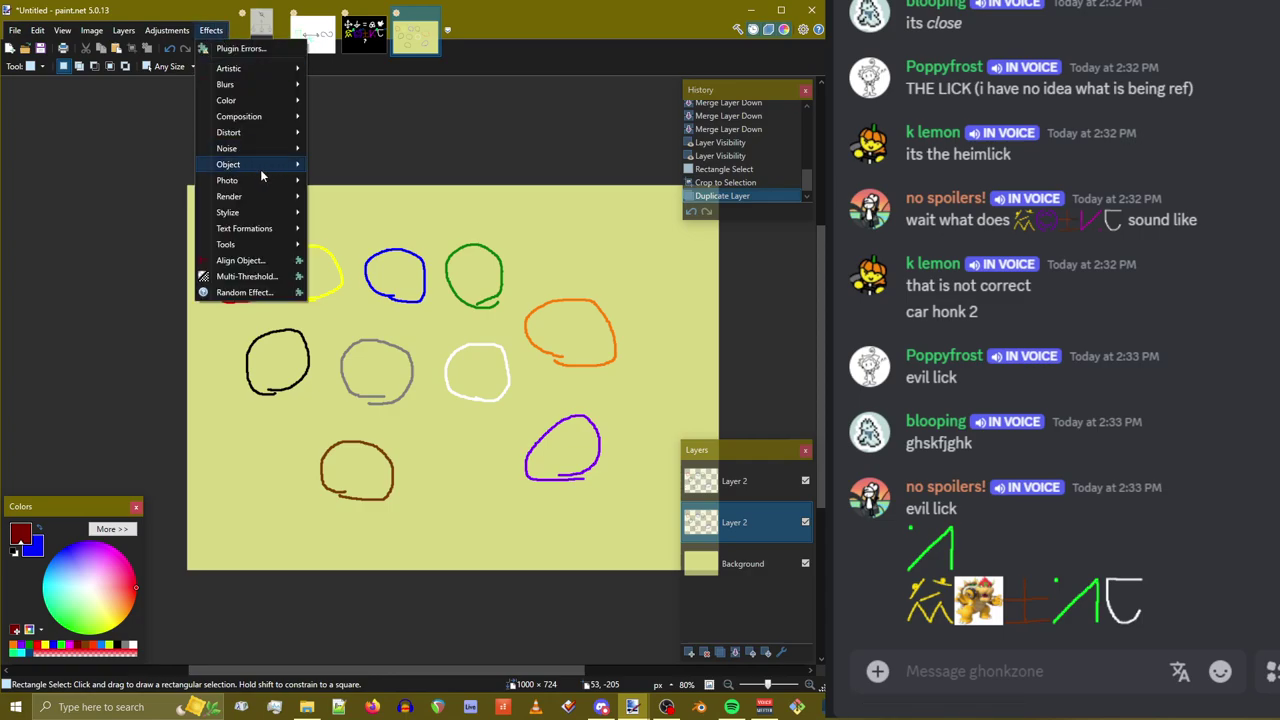
left_click(539, 136)
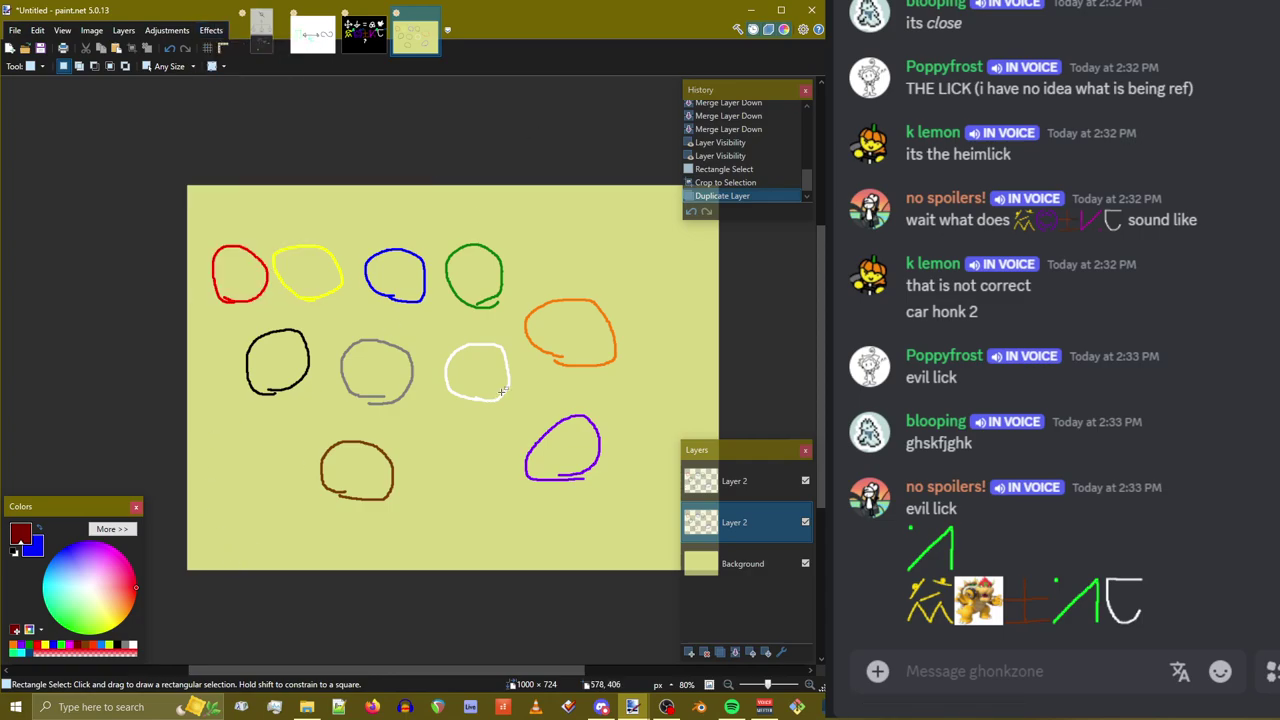
left_click(211, 30)
mouse_move(254, 164)
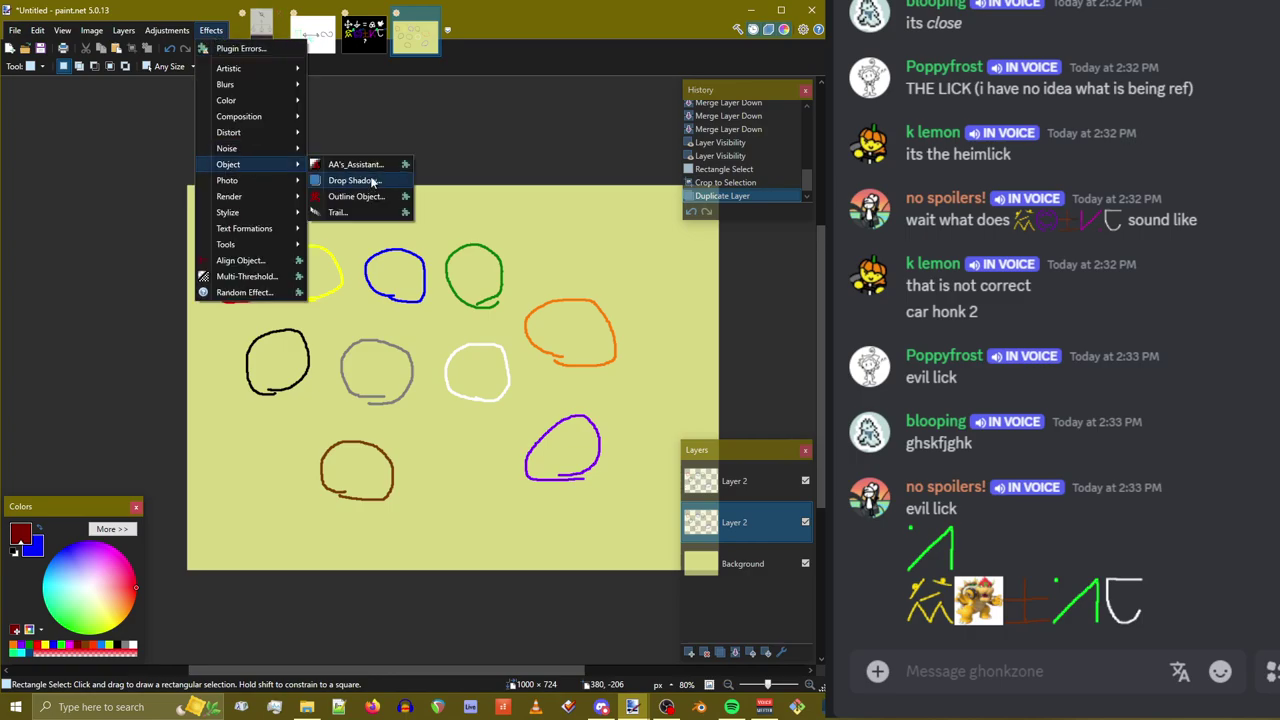
left_click(356, 196)
left_click_drag(376, 194, 424, 425)
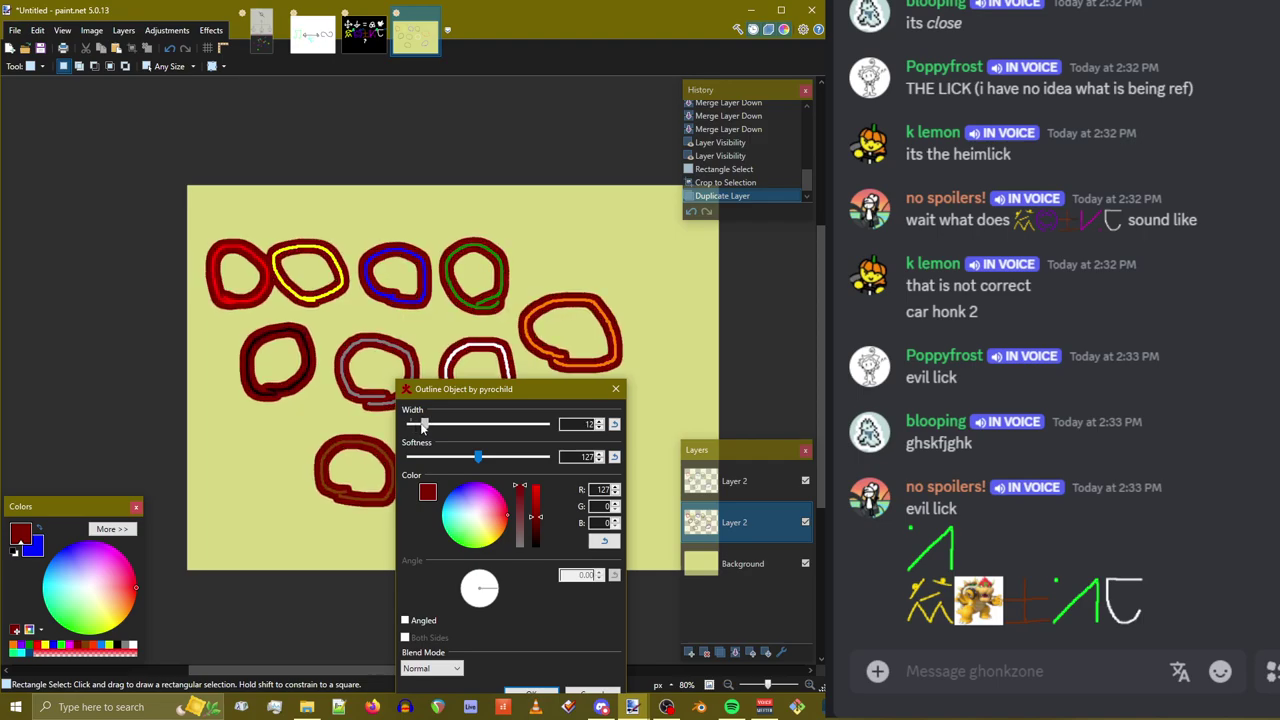
left_click(592, 693)
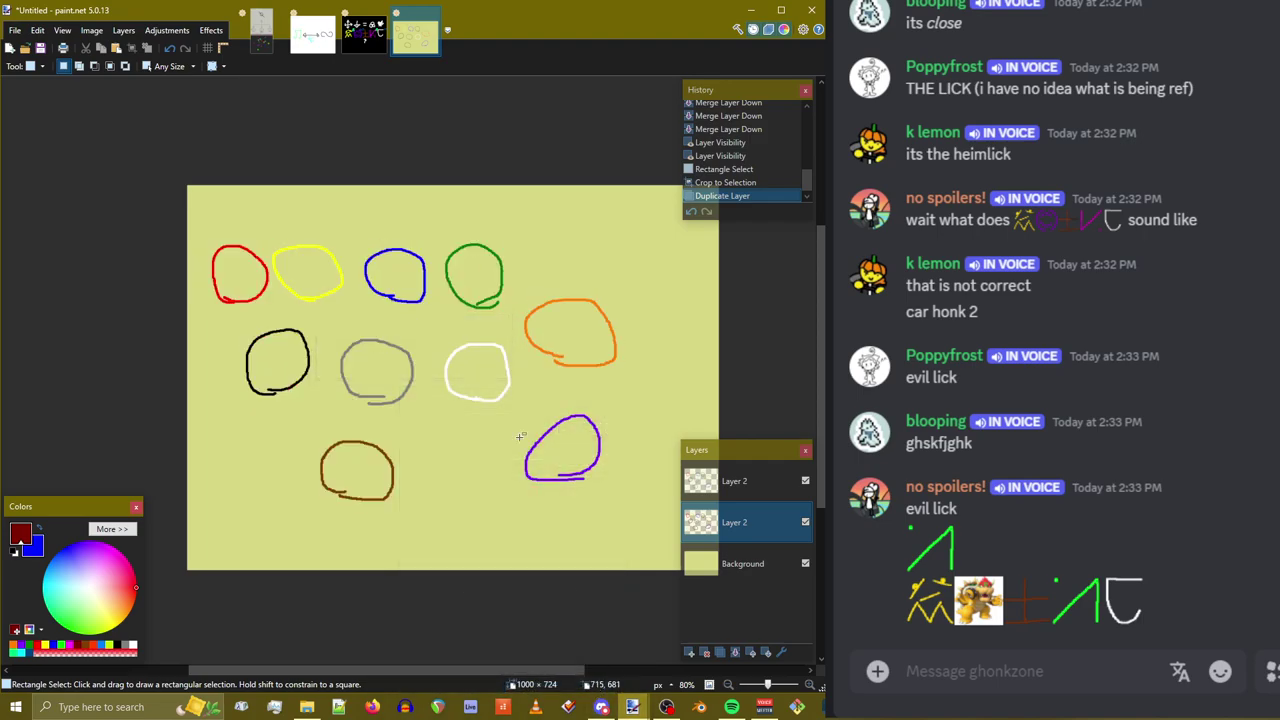
Thicken the circles on the lower Layer 2 with the Morphology effect in Dilate mode, keeping width and height linked
left_click(211, 30)
mouse_move(236, 85)
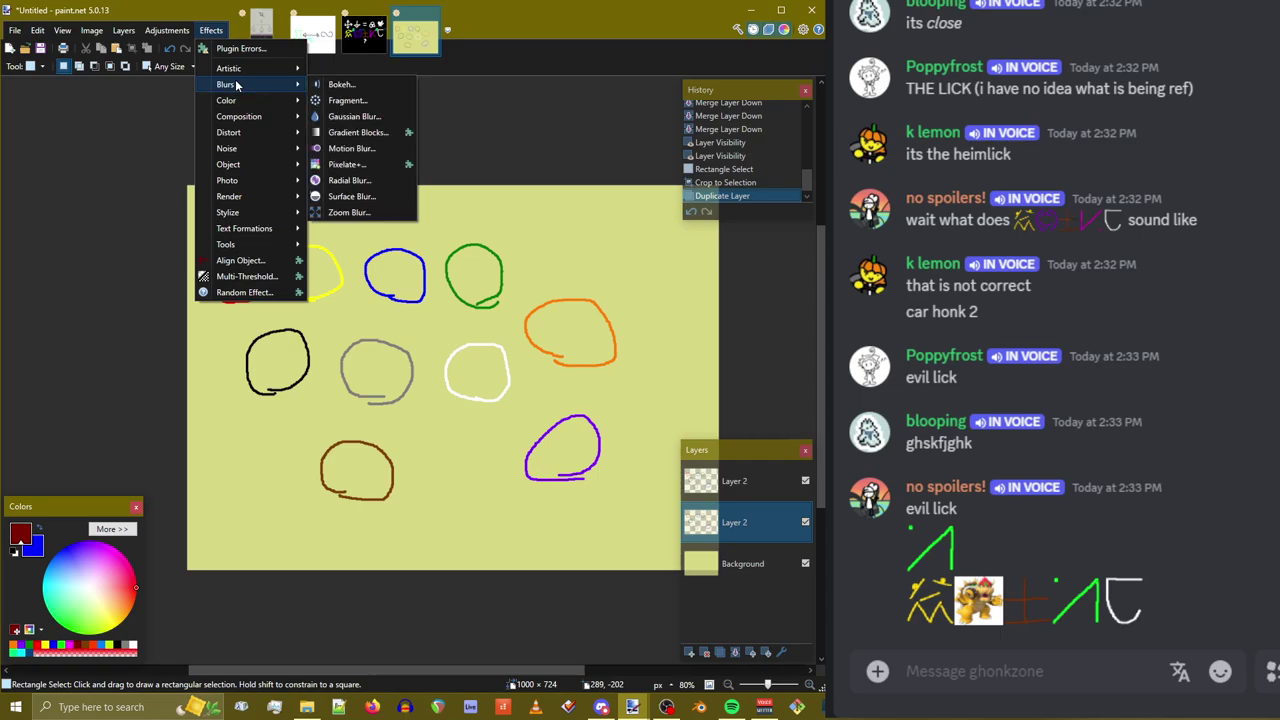
mouse_move(241, 130)
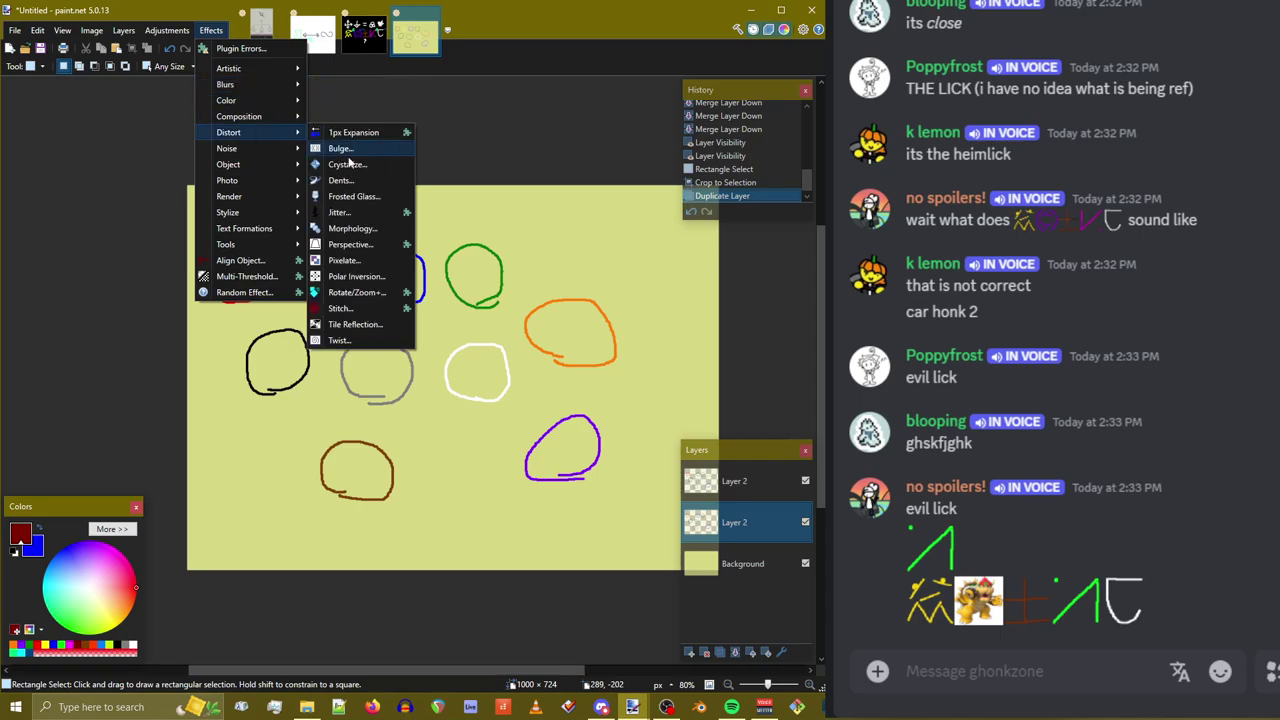
left_click(352, 228)
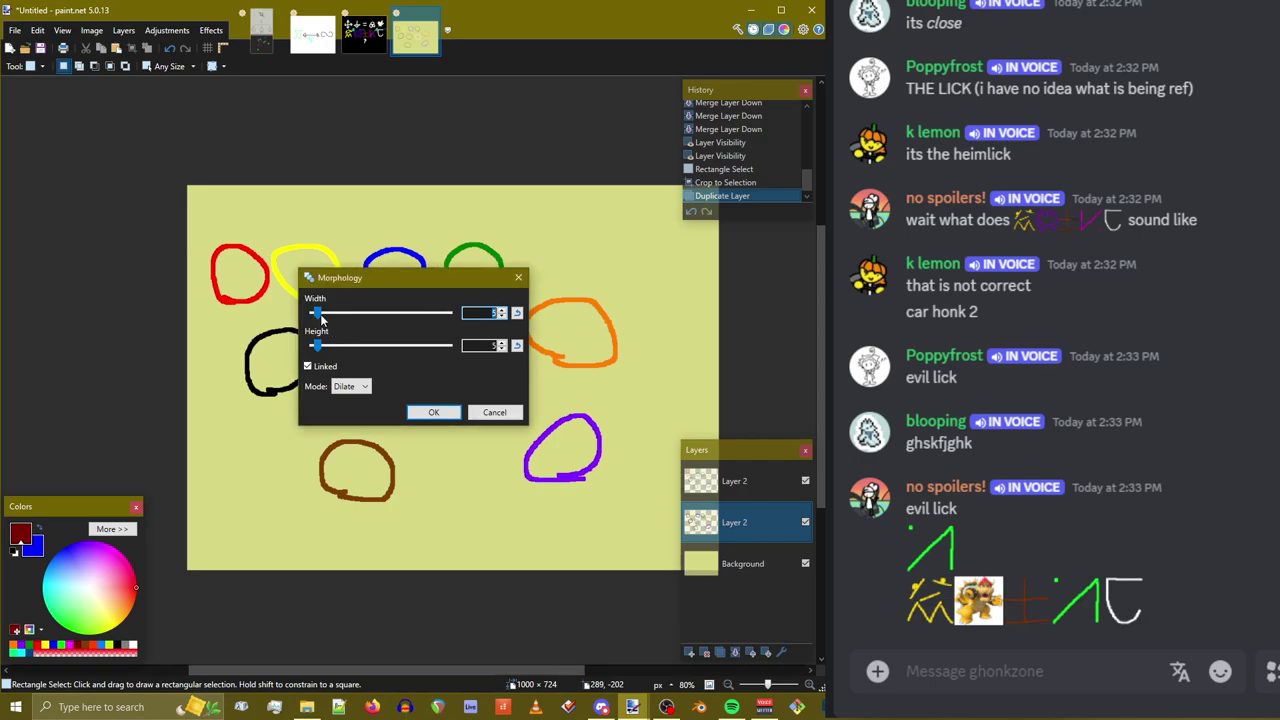
left_click_drag(320, 318, 392, 457)
left_click(440, 605)
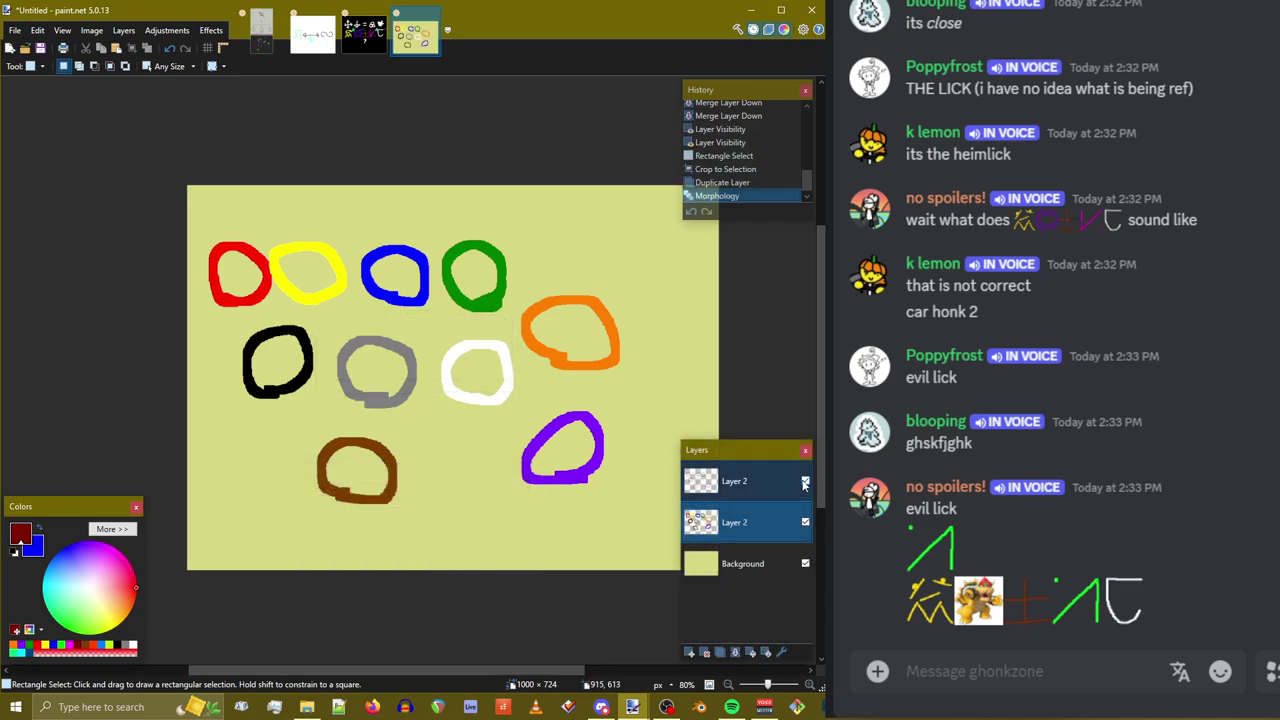
Toggle the lower Layer 2's visibility repeatedly to compare the thickened circles with the thin originals
left_click(806, 522)
left_click(806, 522)
left_click(806, 522)
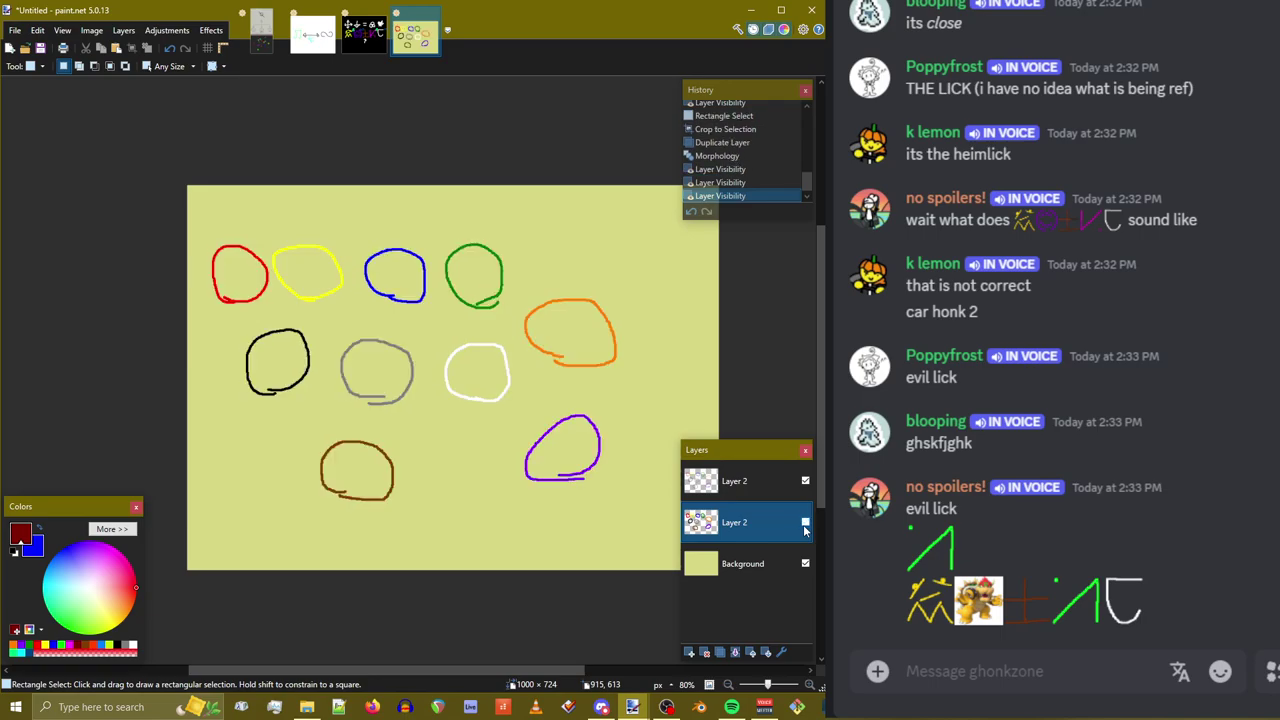
left_click(806, 522)
left_click(806, 522)
left_click(806, 522)
left_click(806, 522)
left_click(806, 522)
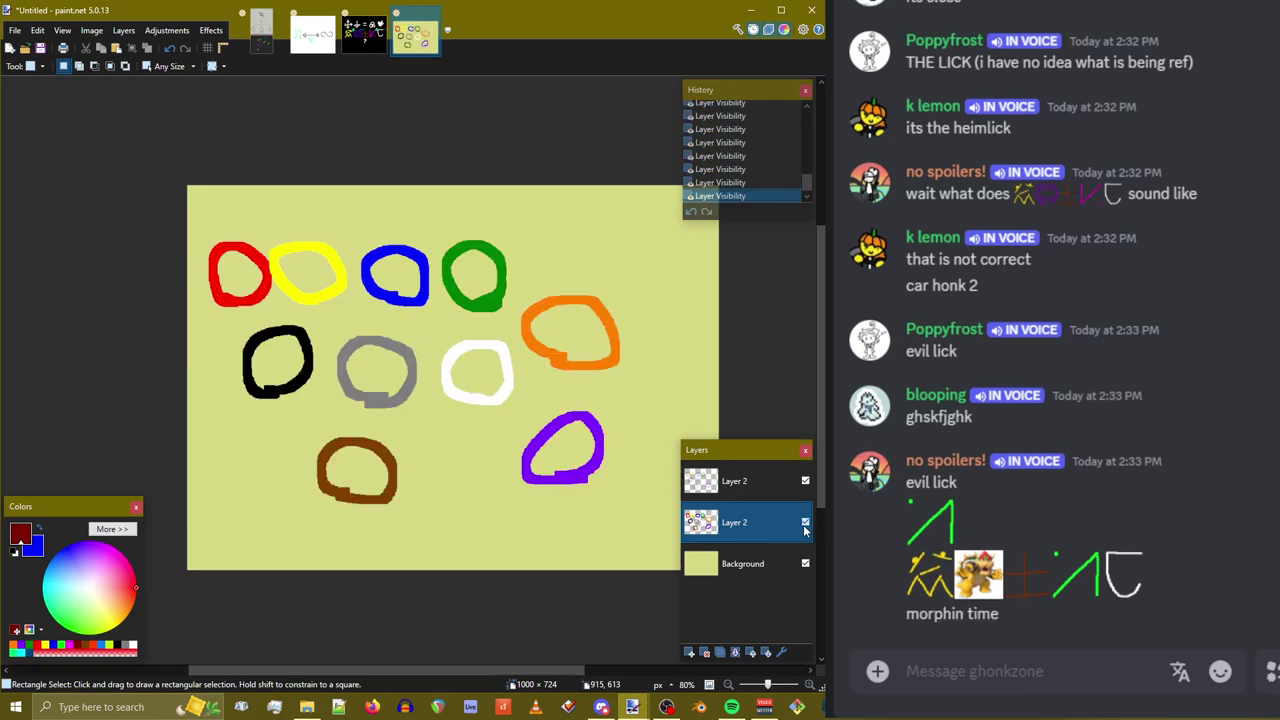
left_click(806, 522)
left_click(806, 522)
Try the lower Layer 2 at opacity 107, return it to 255 and close the layer properties
double_click(760, 522)
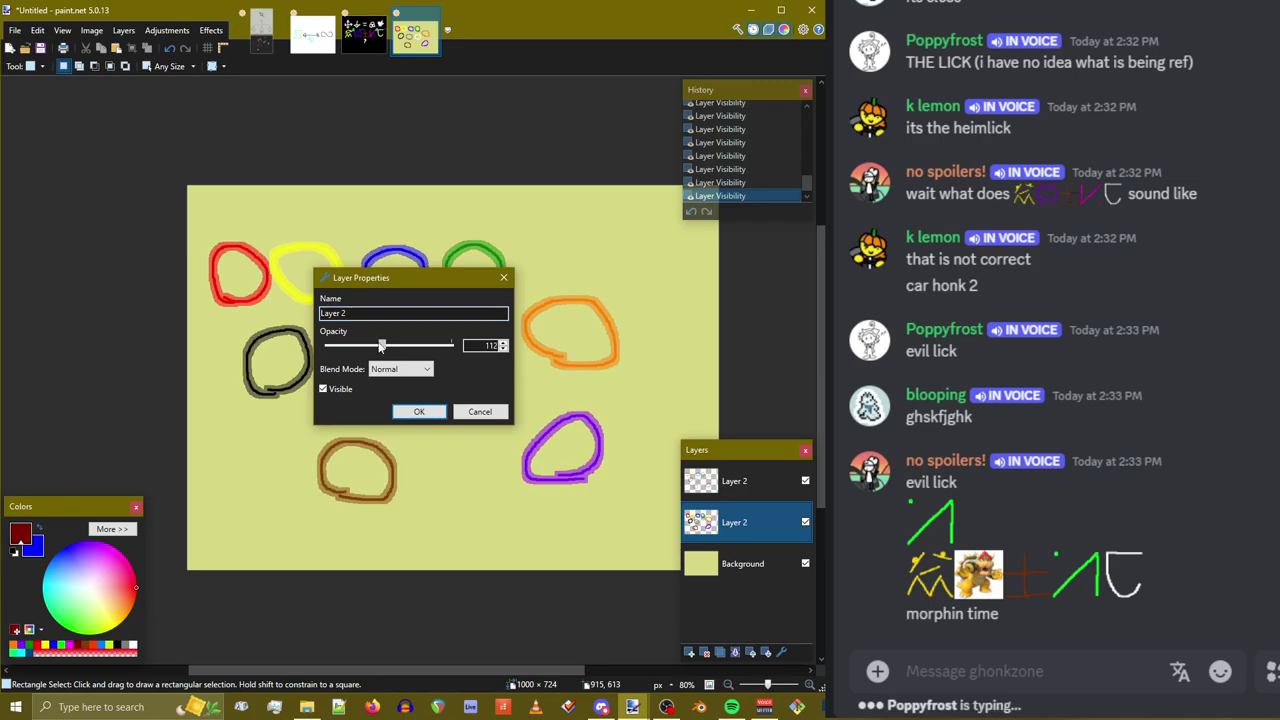
left_click_drag(394, 277, 401, 520)
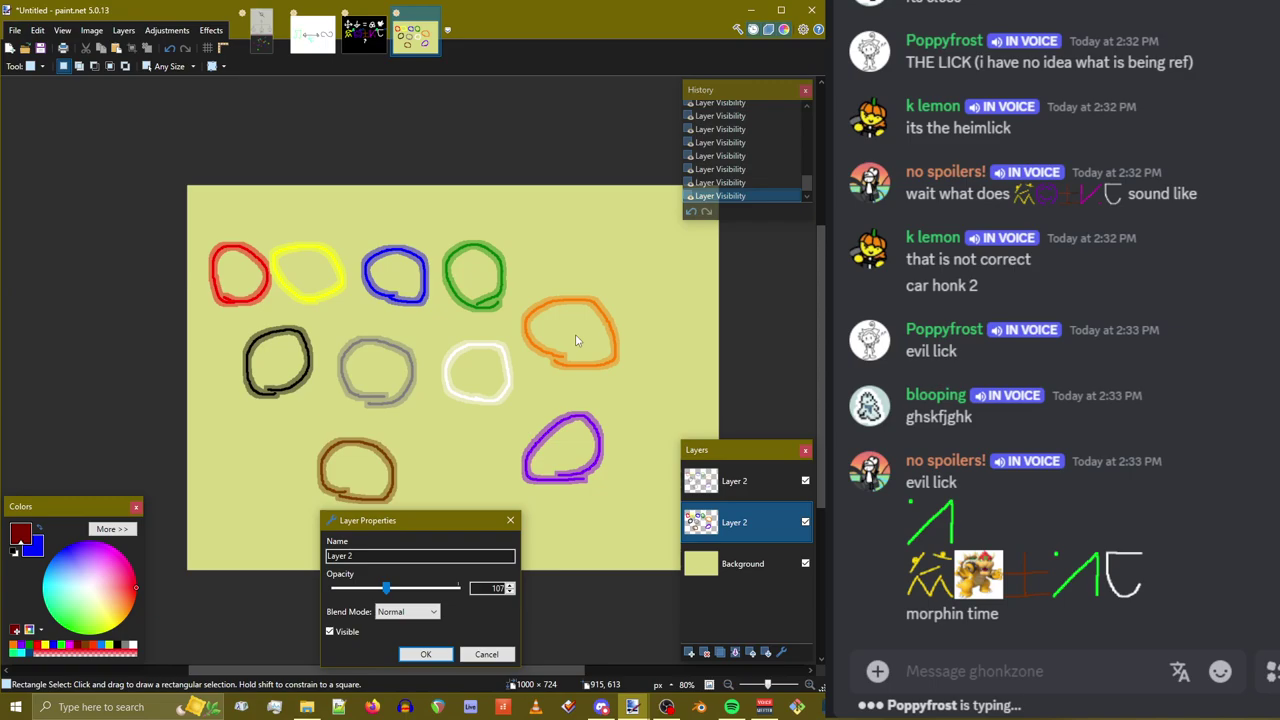
left_click(458, 588)
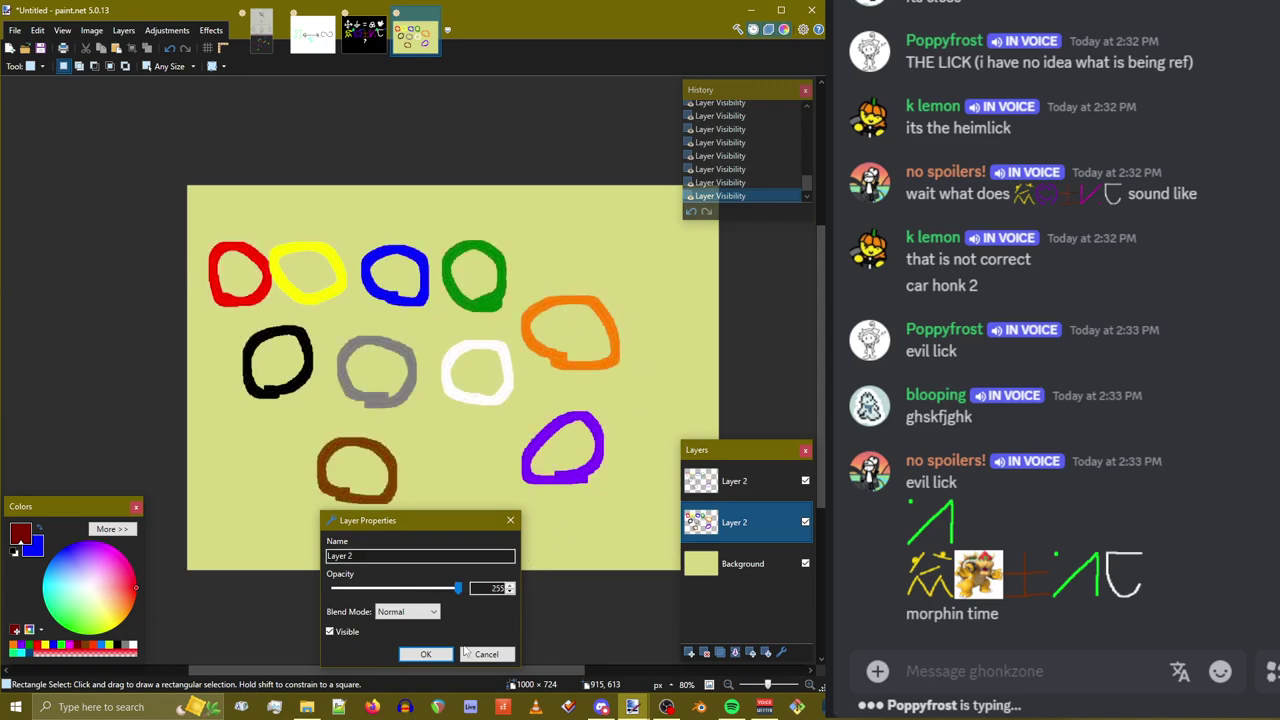
left_click(426, 655)
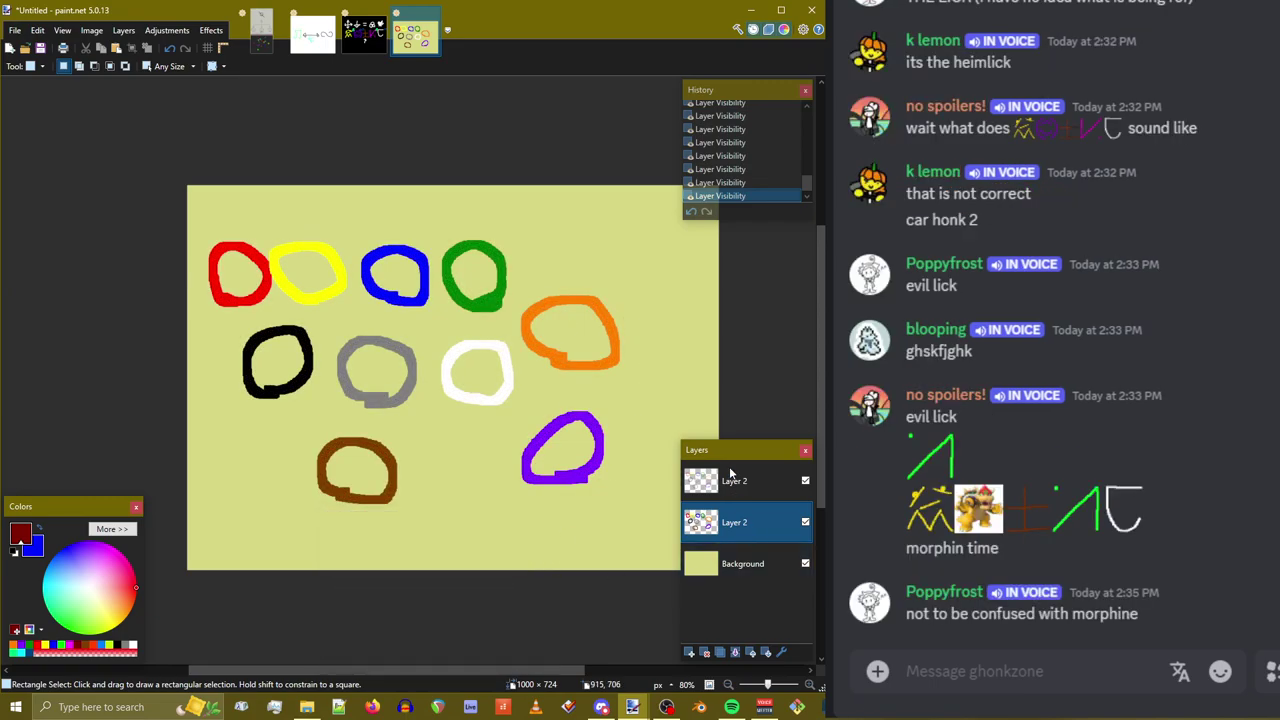
Shift the thickened circles' hue to 180 with Hue / Saturation and hide the upper Layer 2
left_click(190, 35)
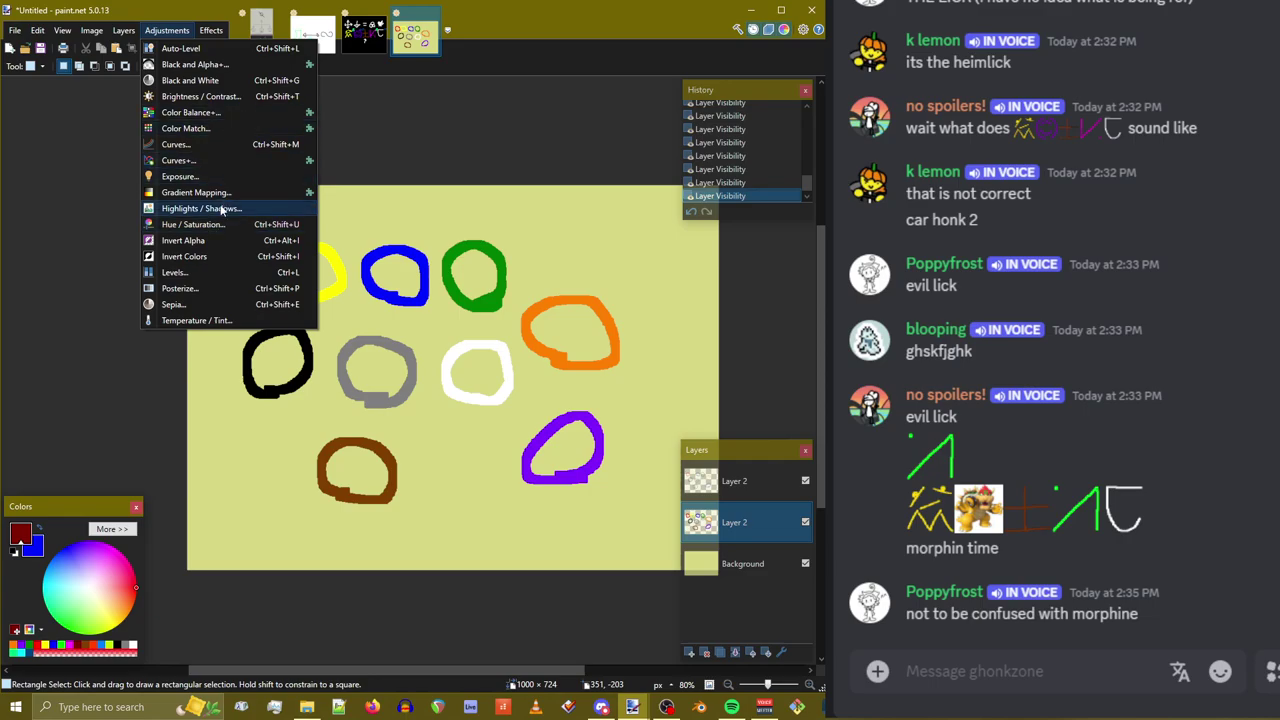
left_click(205, 224)
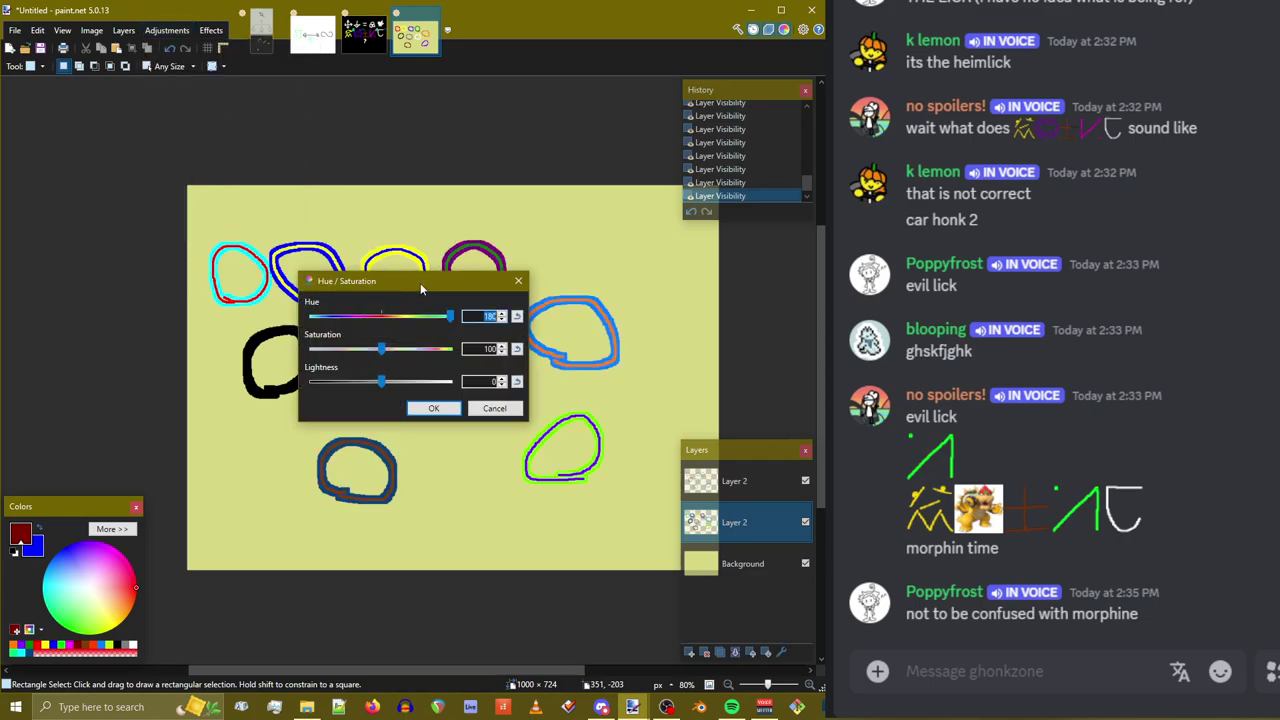
left_click_drag(421, 289, 425, 396)
left_click(423, 516)
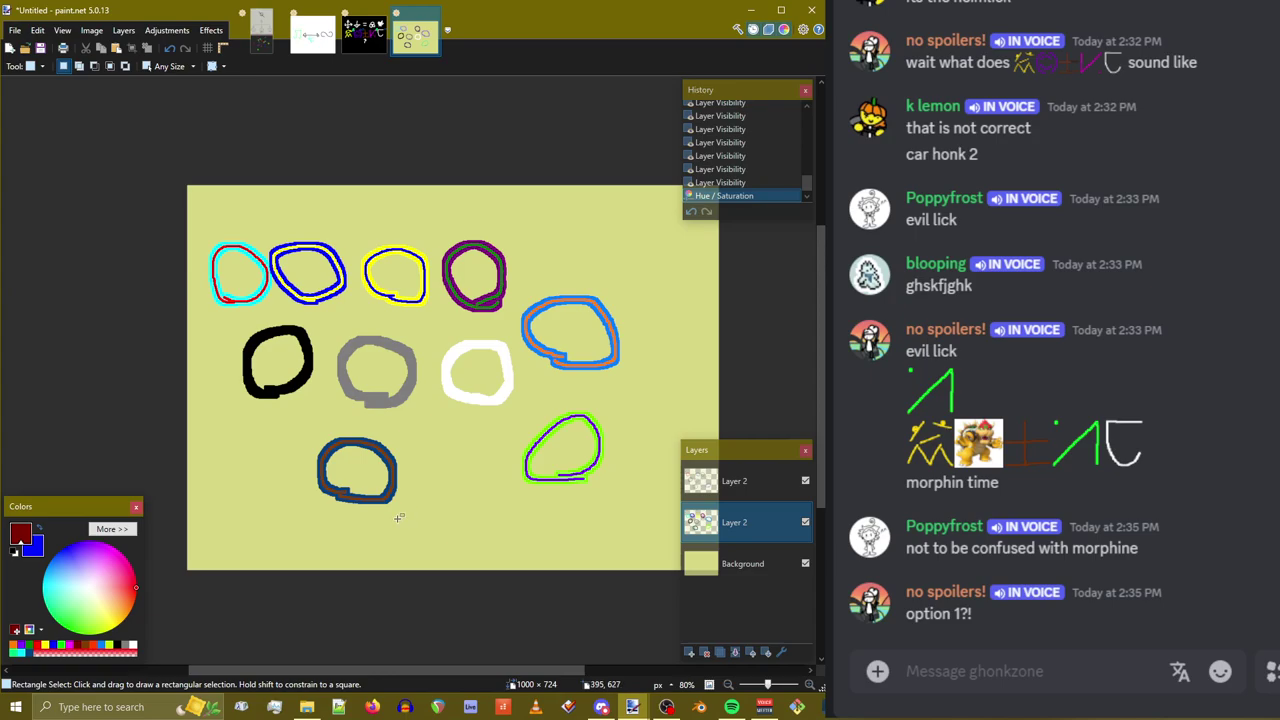
scroll(550, 390, "left", 1)
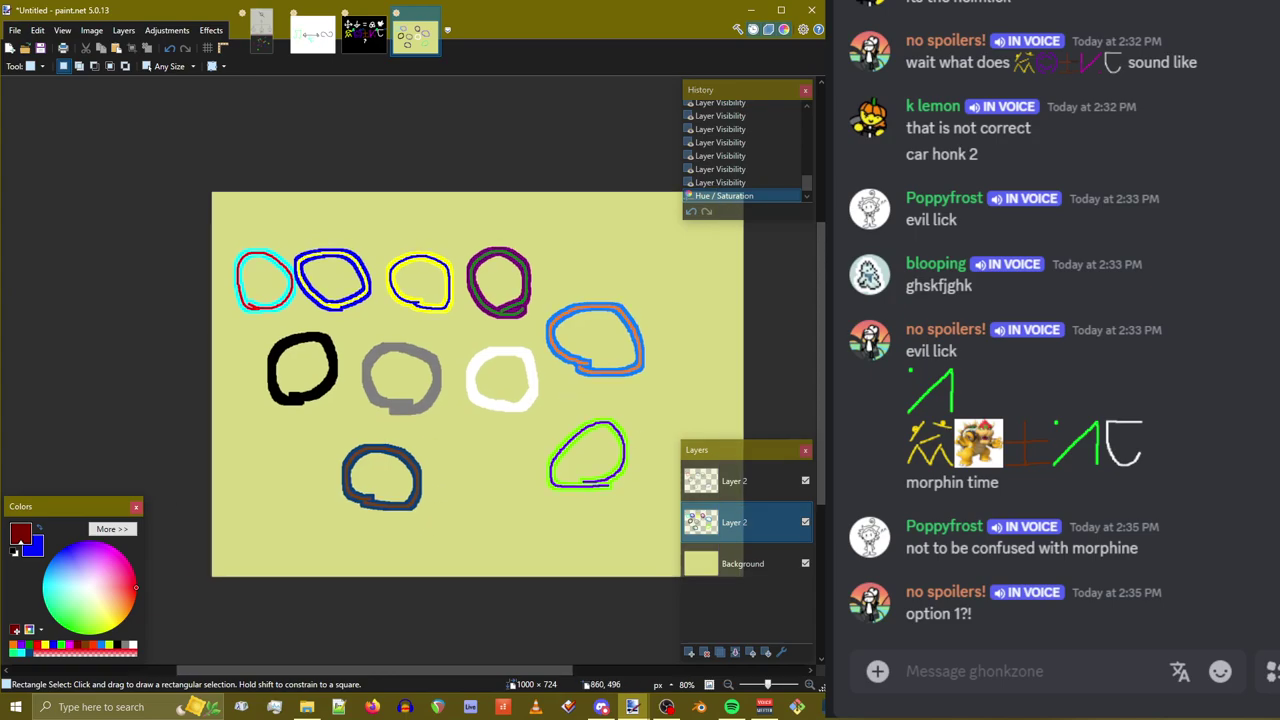
left_click(805, 481)
scroll(388, 284, "right", 1)
scroll(388, 284, "up", 1)
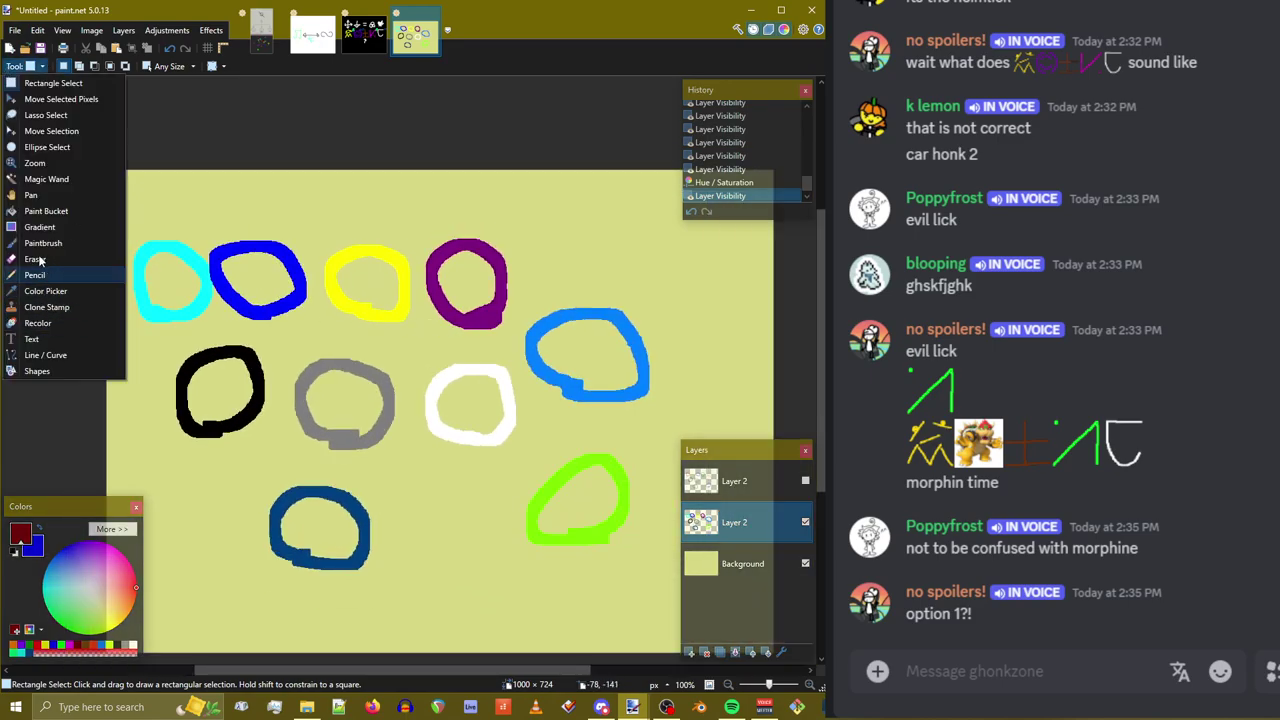
Set up the Paintbrush with red and add a new layer at the very top of the layer stack
left_click(40, 266)
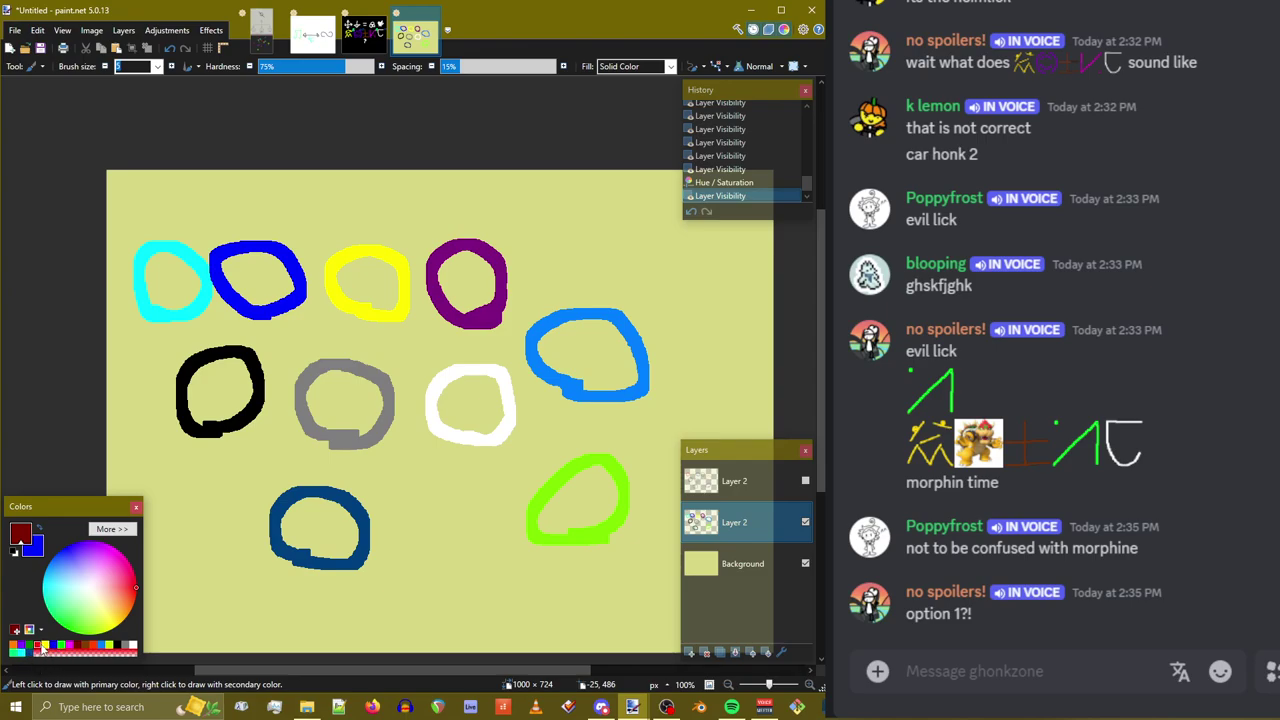
left_click(18, 645)
left_click(689, 652)
left_click(751, 652)
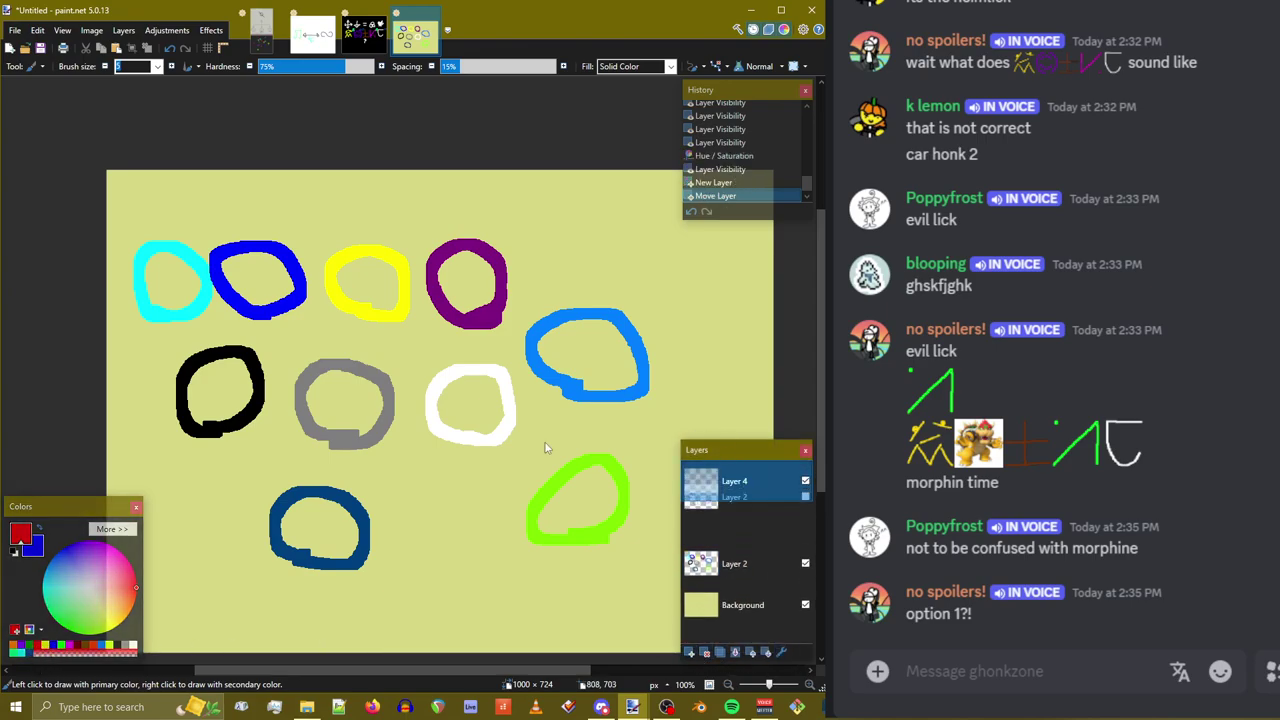
Cross out the white, black, gray, yellow and blue circles with diagonal red brush strokes on Layer 4
left_click_drag(425, 355, 534, 452)
left_click_drag(163, 342, 273, 404)
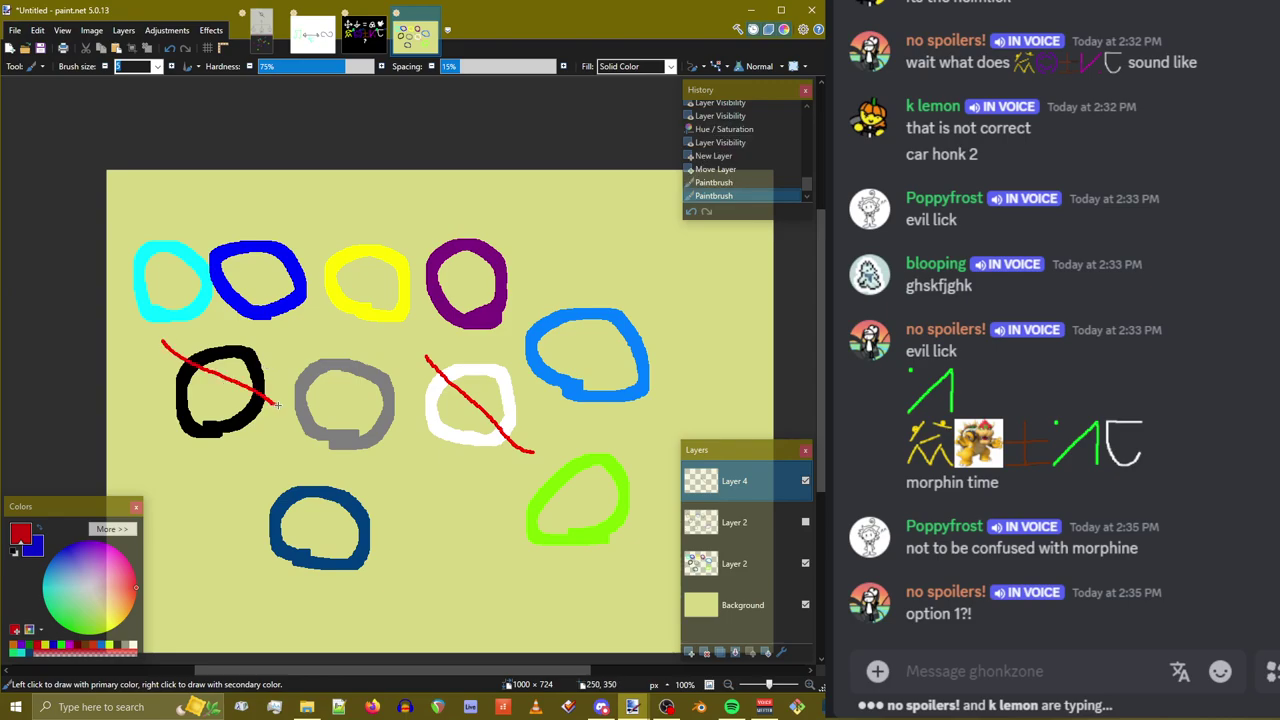
left_click_drag(317, 356, 390, 445)
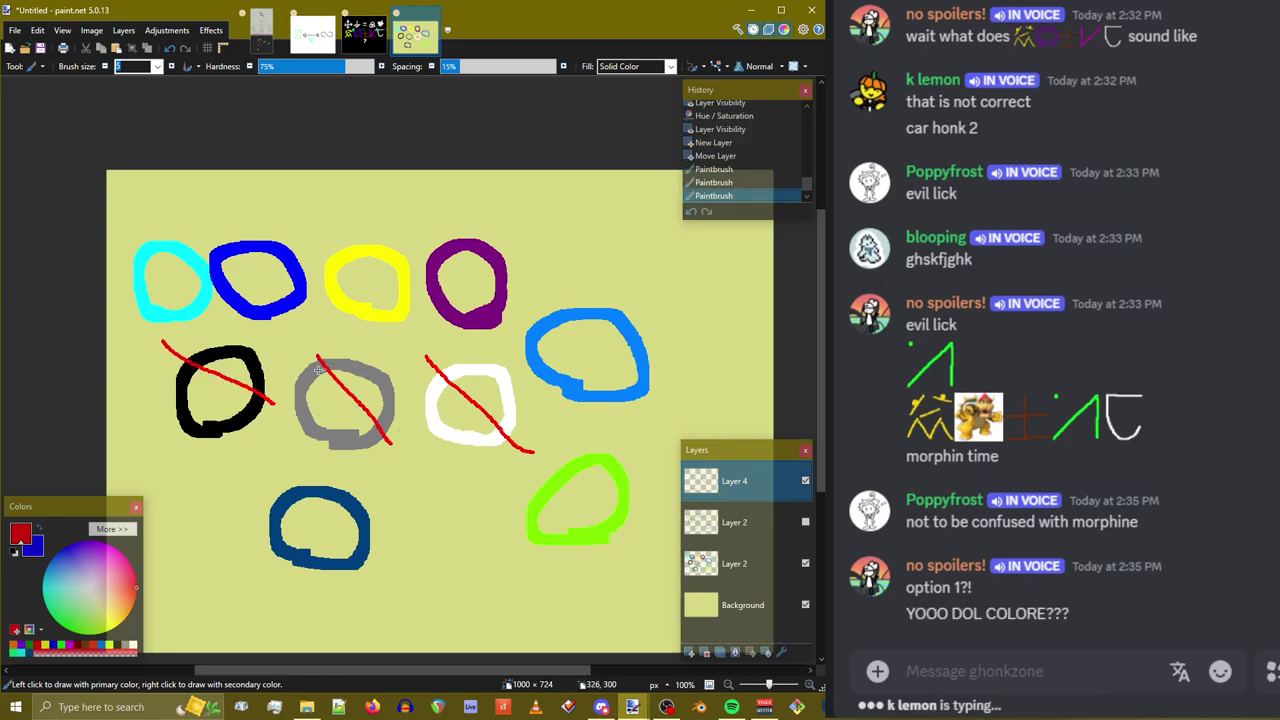
scroll(465, 315, "right", 2)
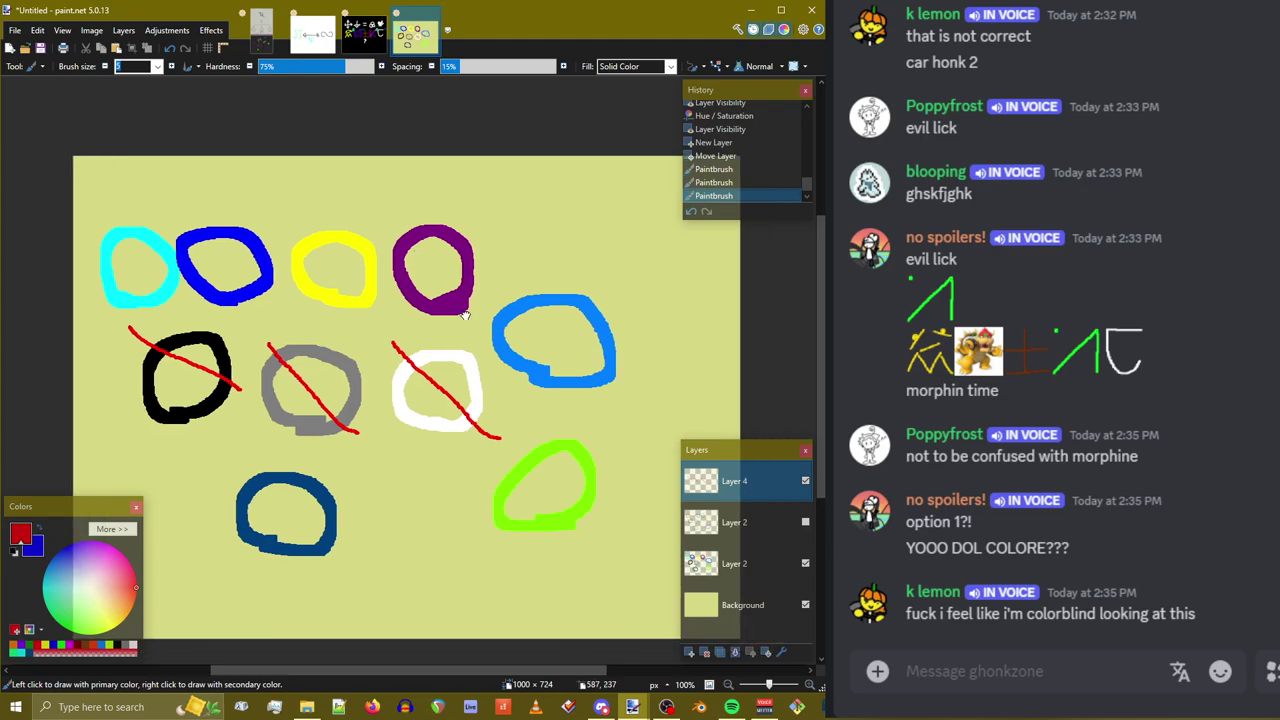
scroll(300, 300, "left", 2)
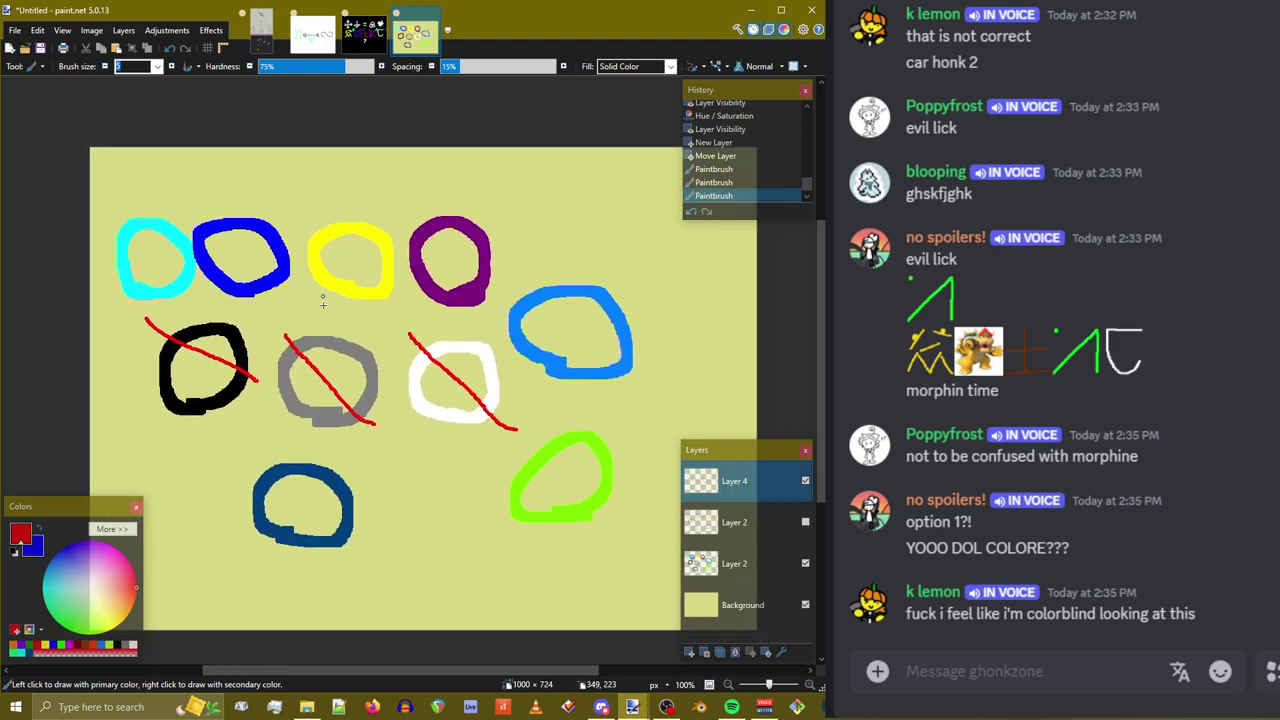
left_click_drag(318, 222, 392, 305)
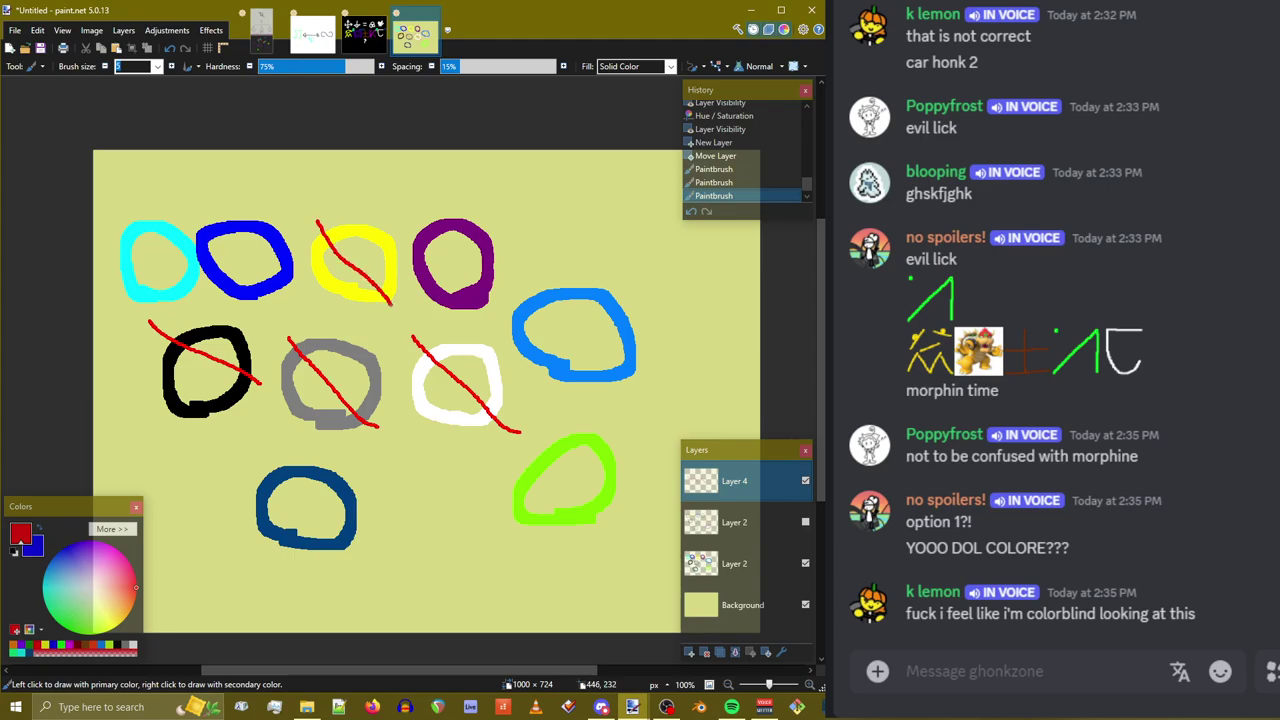
left_click_drag(222, 212, 287, 340)
key("ctrl+z")
left_click_drag(224, 216, 295, 297)
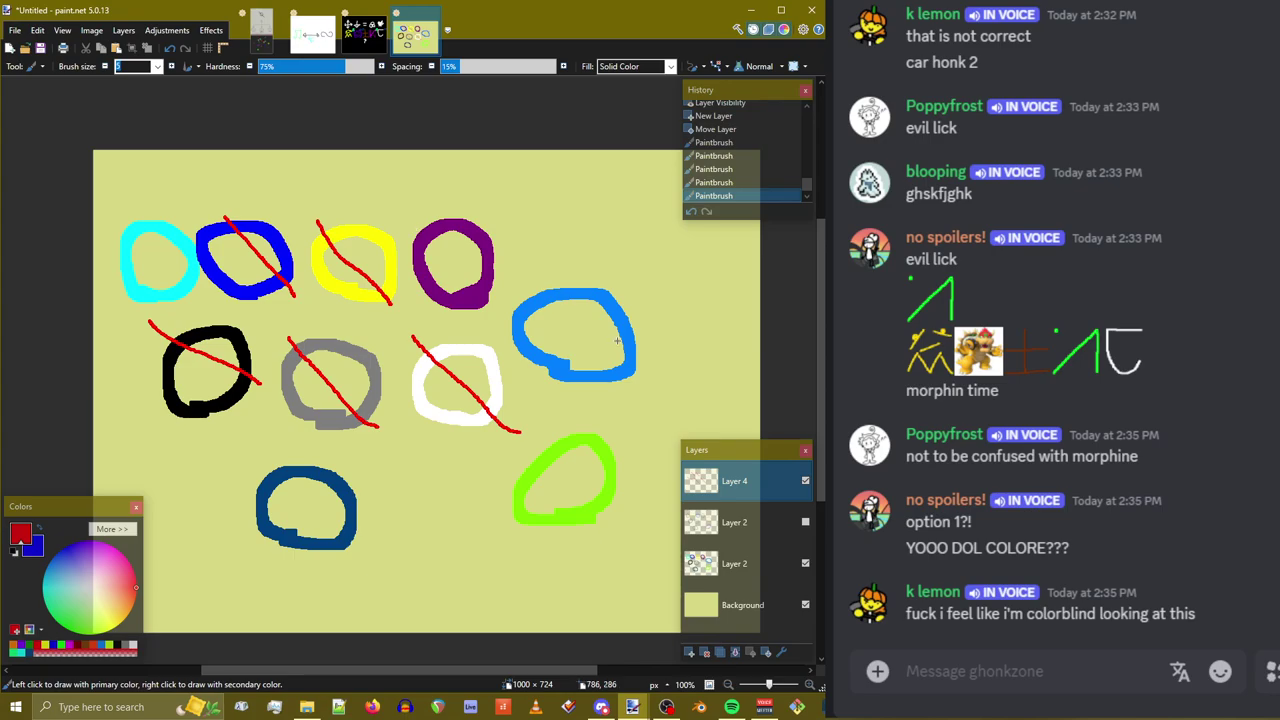
left_click_drag(408, 228, 490, 305)
key("ctrl+z")
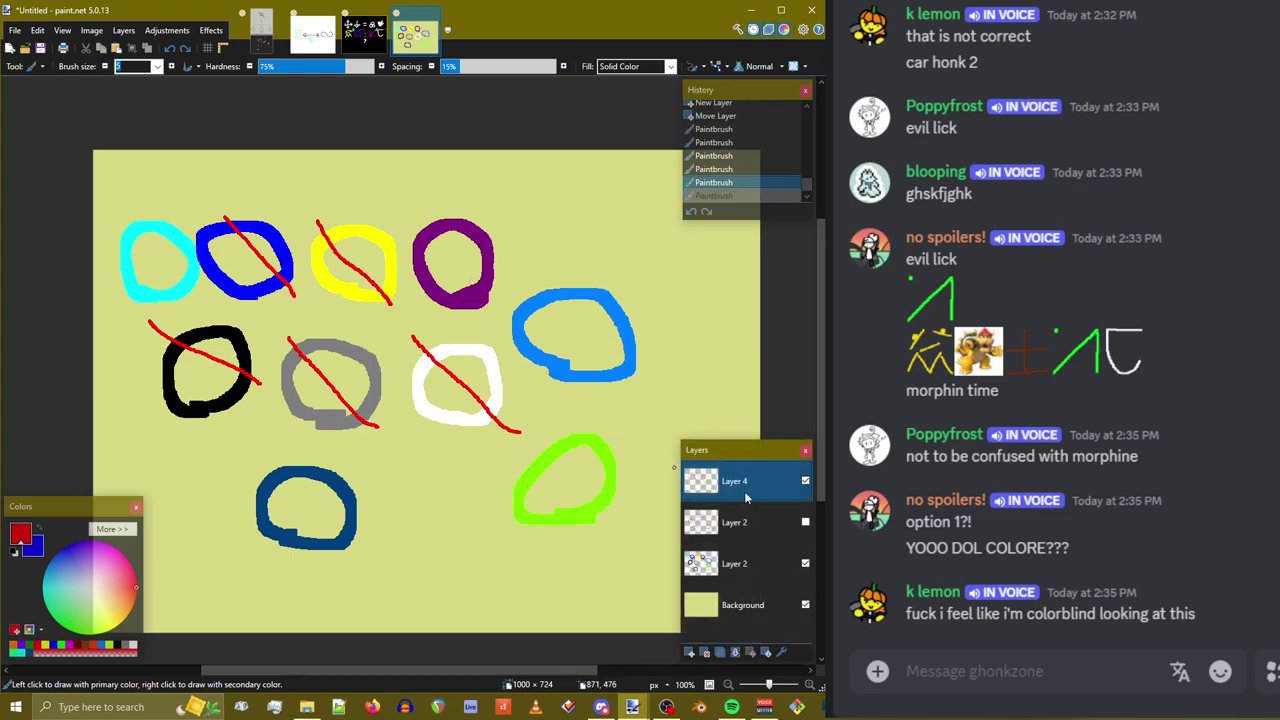
Show and hide the upper Layer 2 repeatedly to compare the original circle colours with the shifted ones
left_click(806, 522)
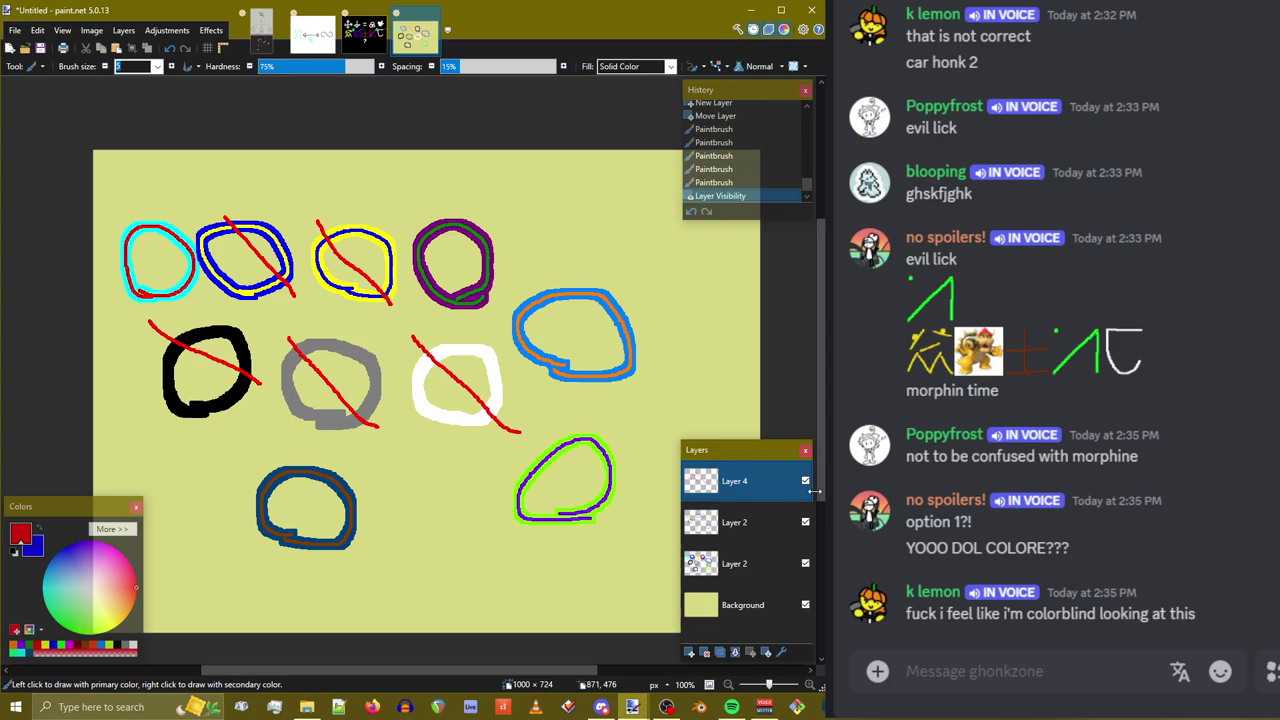
left_click(805, 522)
left_click(805, 522)
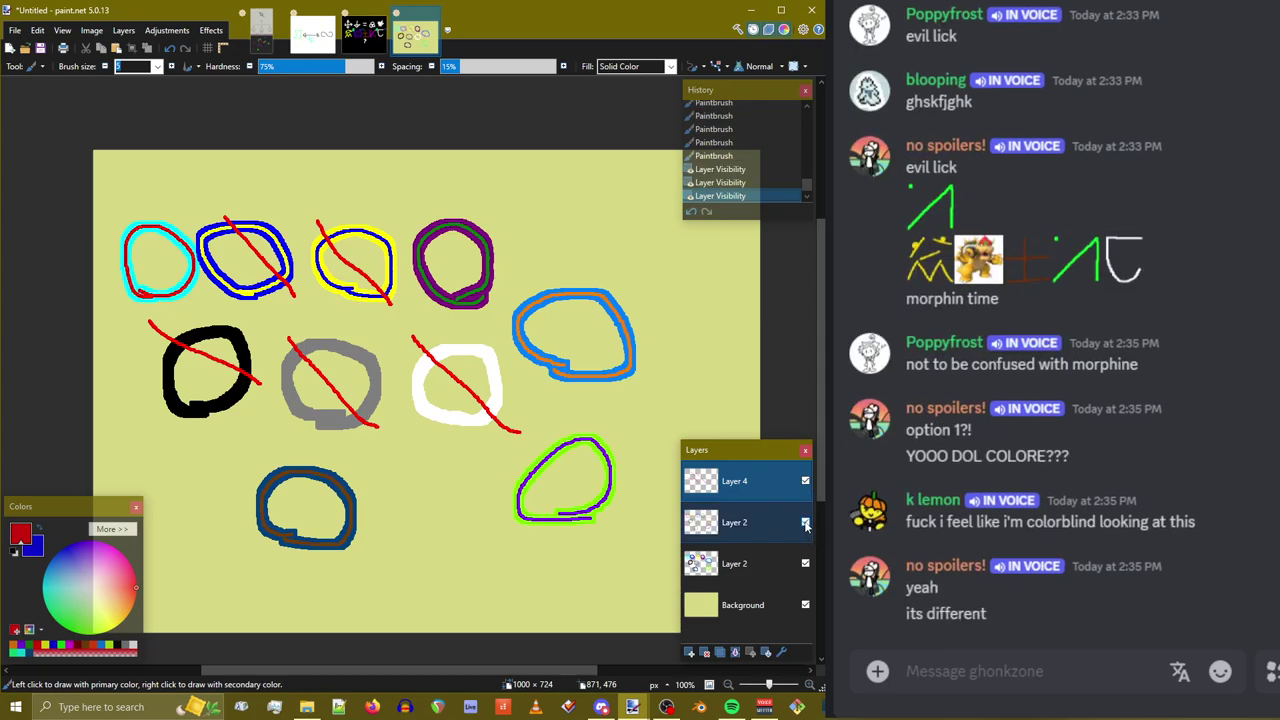
left_click(805, 522)
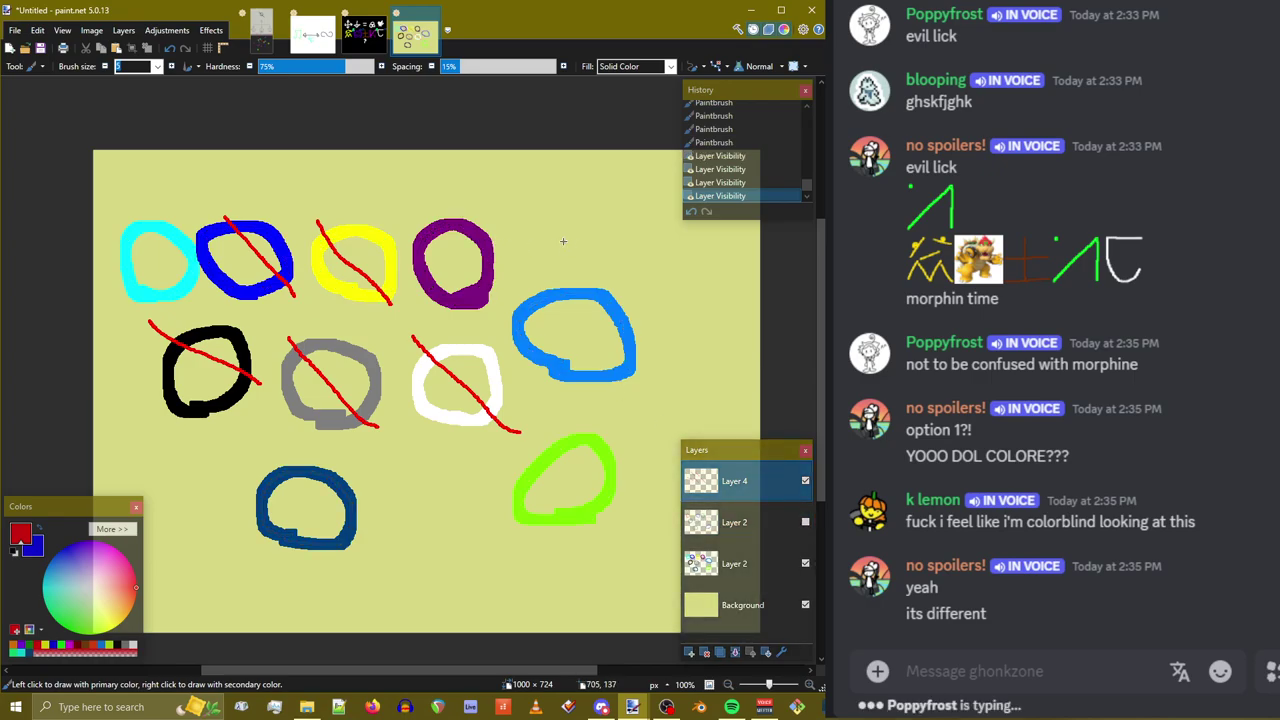
Paint a small red question mark above the purple circle
left_click_drag(458, 184, 486, 212)
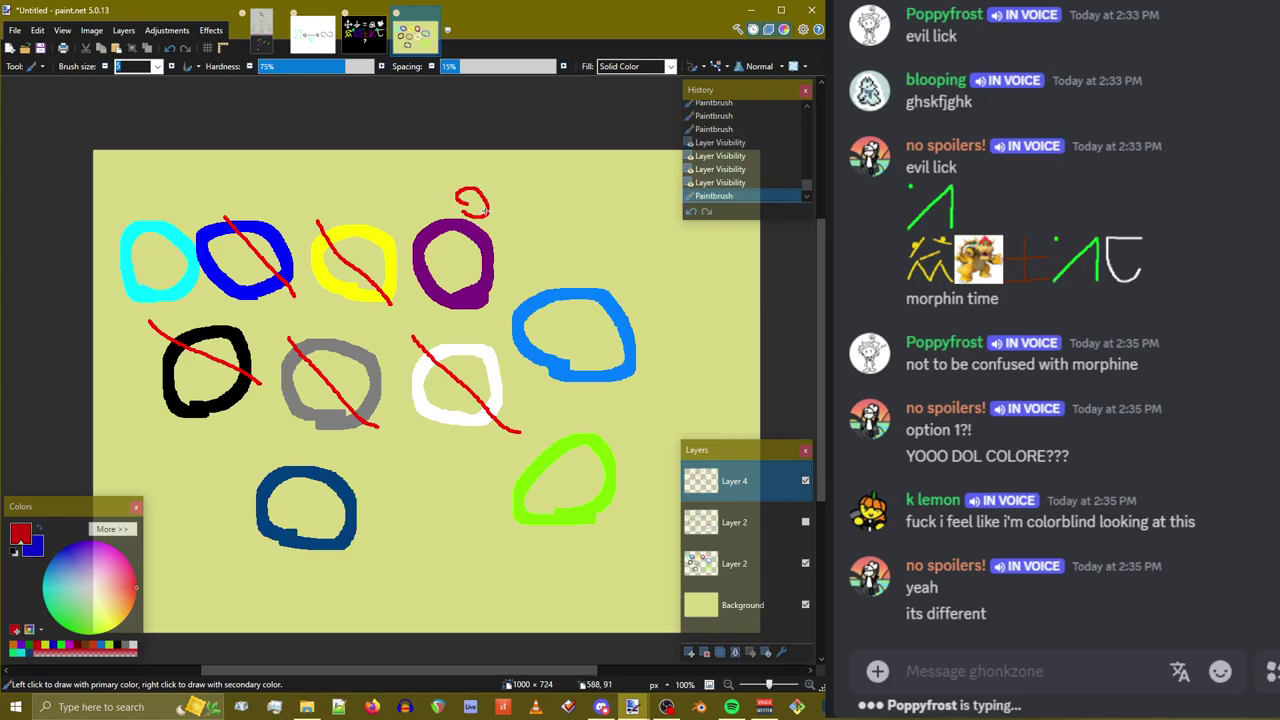
key("ctrl+z")
left_click_drag(463, 167, 458, 190)
left_click(459, 204)
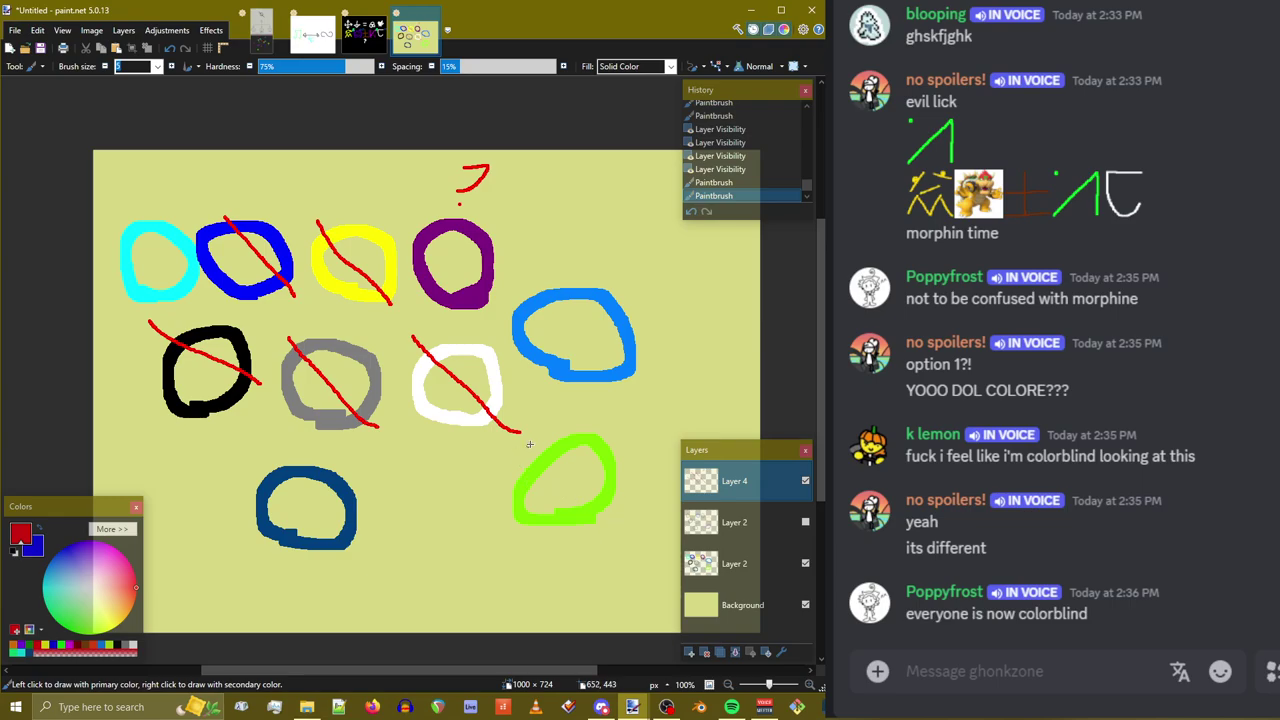
Paint red arrows pointing at the light-blue and green circles, and undo both arrows
scroll(487, 510, "down", 3)
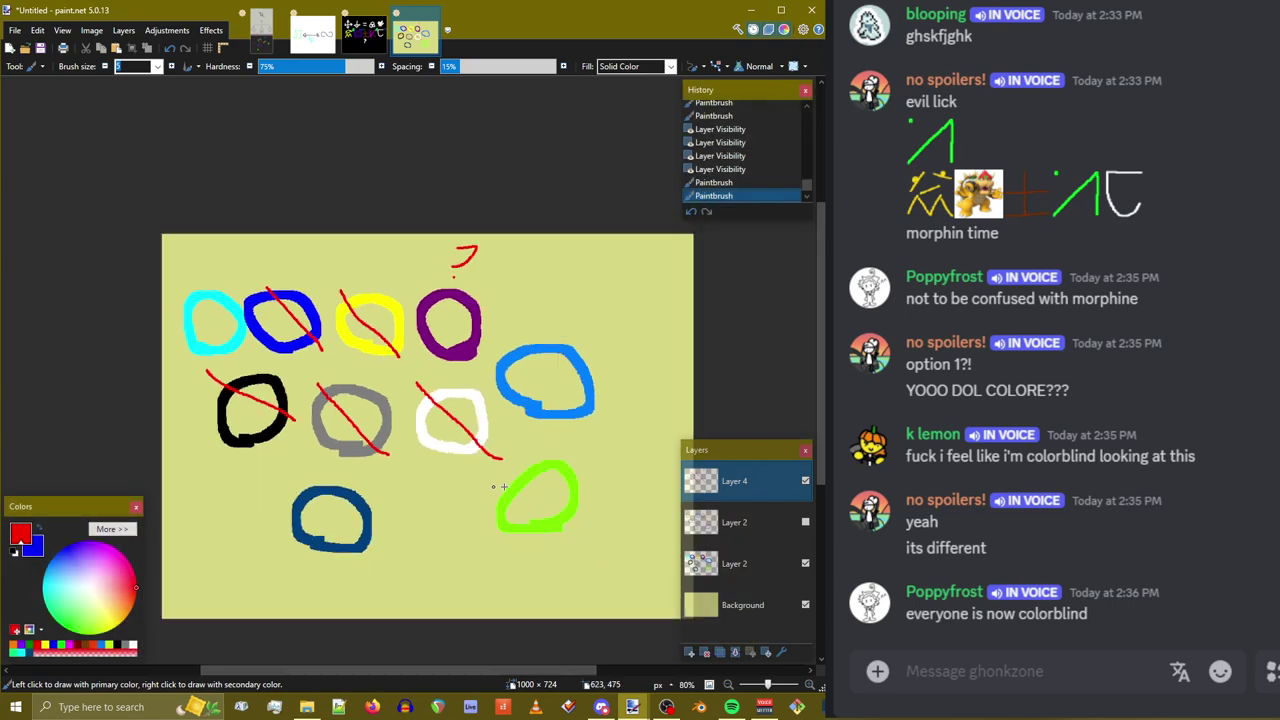
scroll(529, 452, "up", 1)
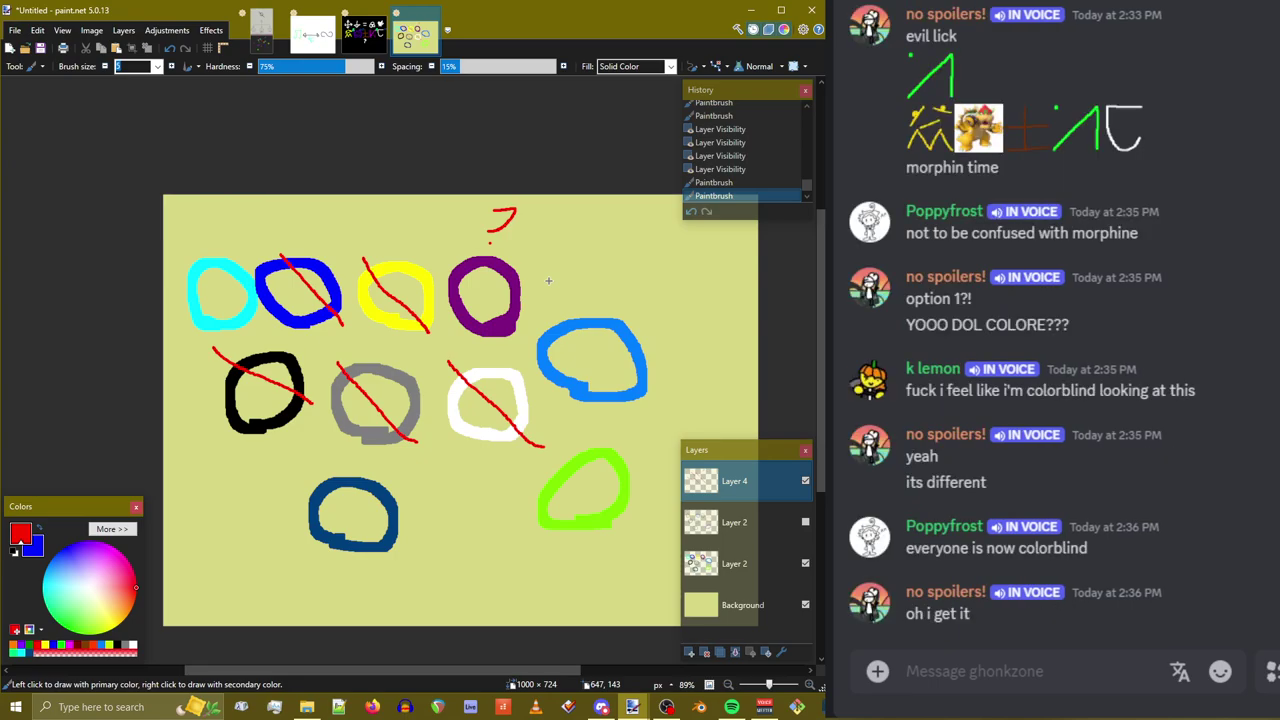
mouse_move(632, 264)
left_mouse_down()
mouse_move(625, 297)
mouse_move(656, 288)
left_mouse_up()
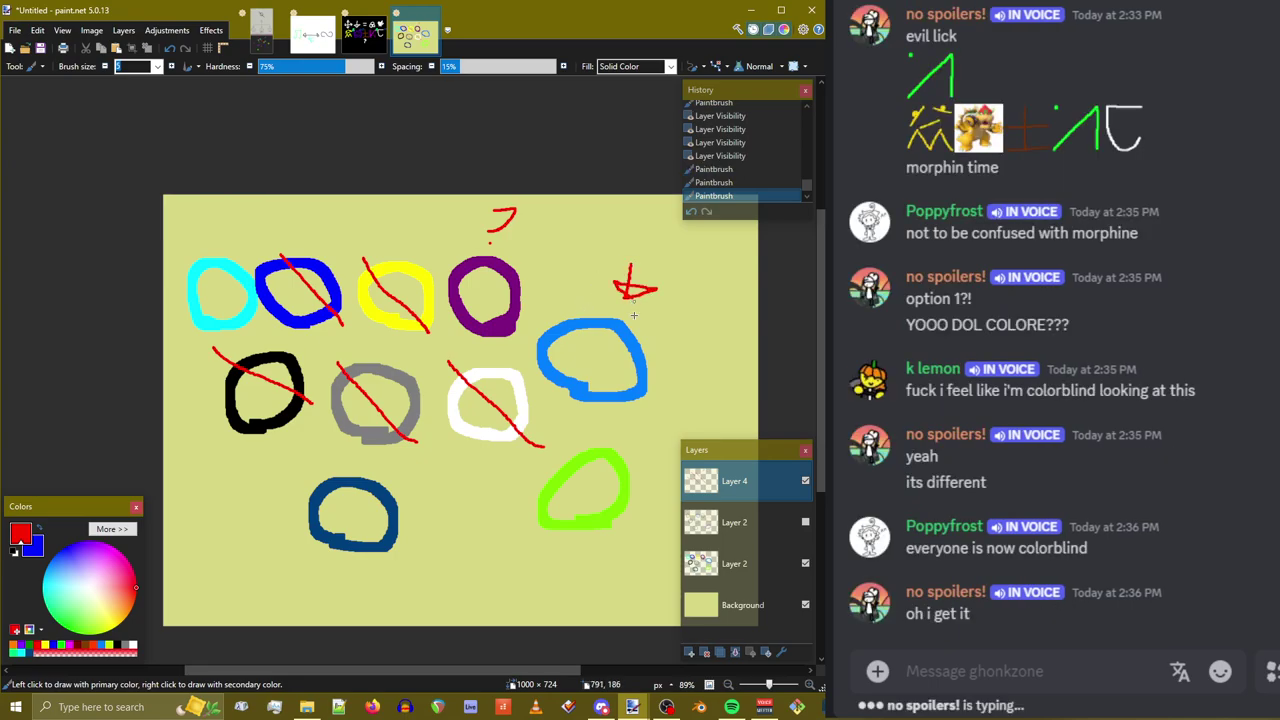
mouse_move(668, 420)
left_mouse_down()
mouse_move(615, 449)
mouse_move(644, 438)
mouse_move(642, 466)
mouse_move(618, 446)
left_mouse_up()
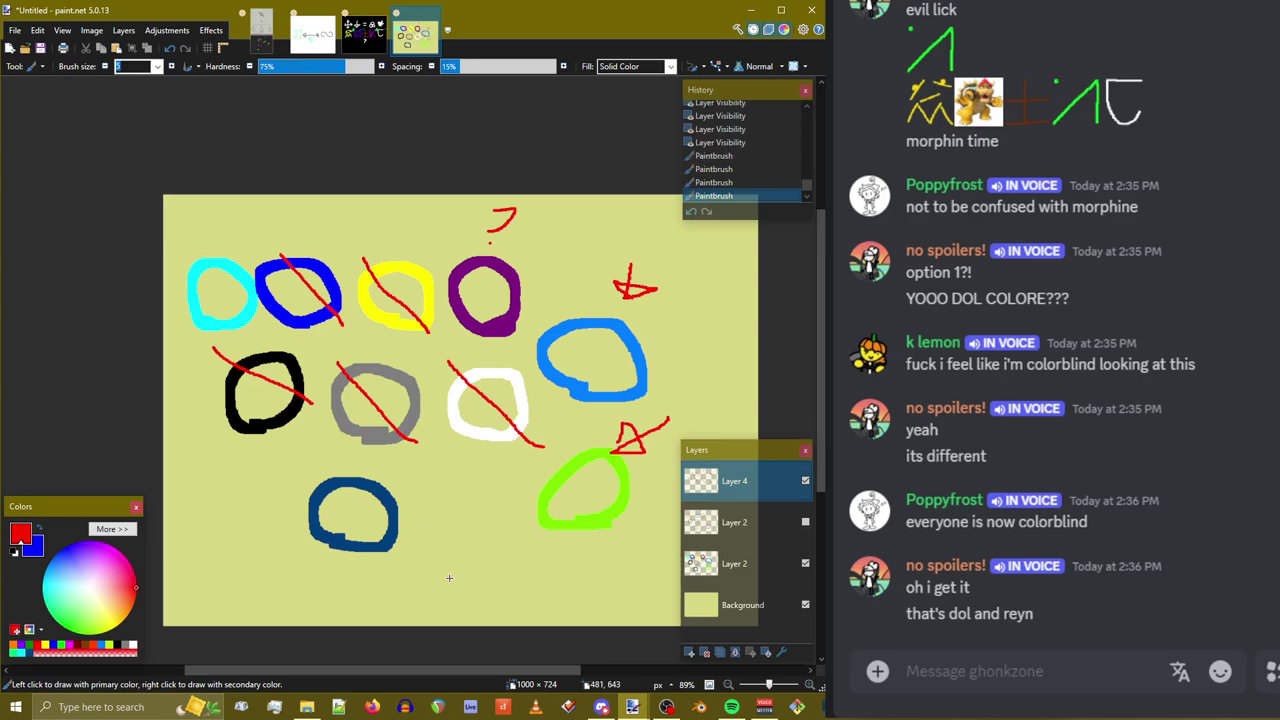
key("ctrl+z")
key("ctrl+z")
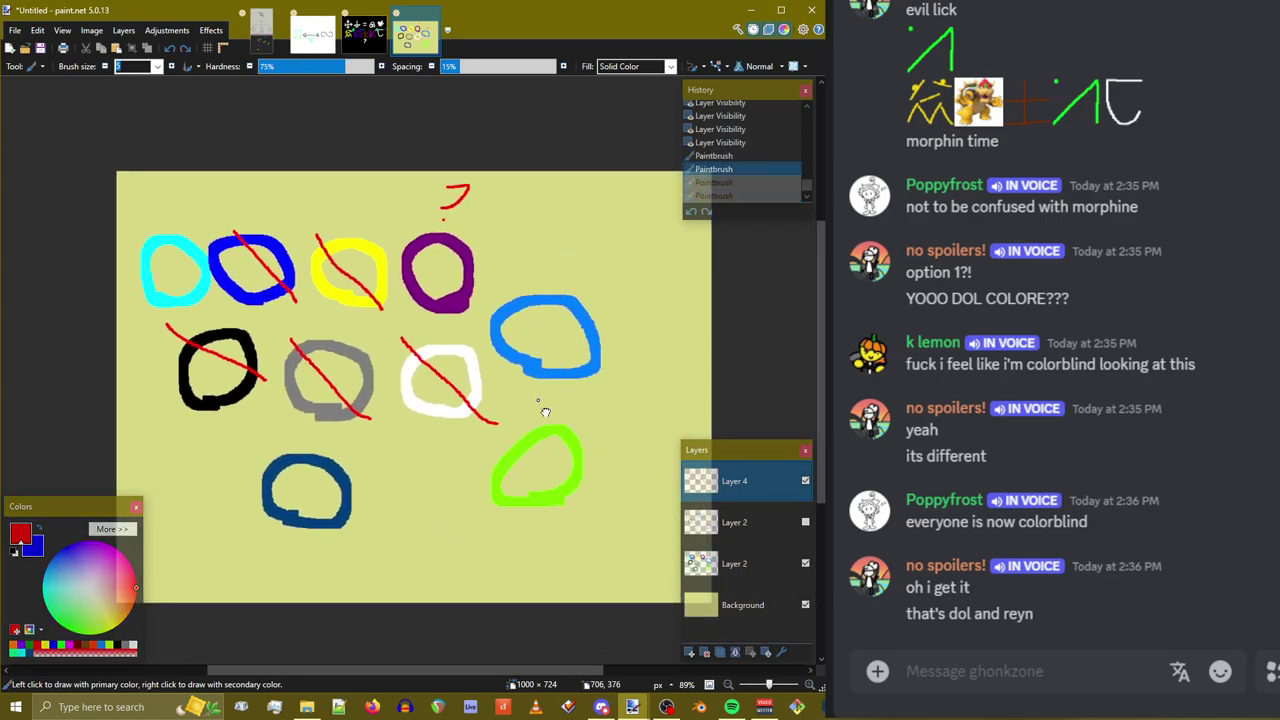
Toggle the Background layer's visibility to compare the colours against it, leaving the layer hidden
left_click(806, 606)
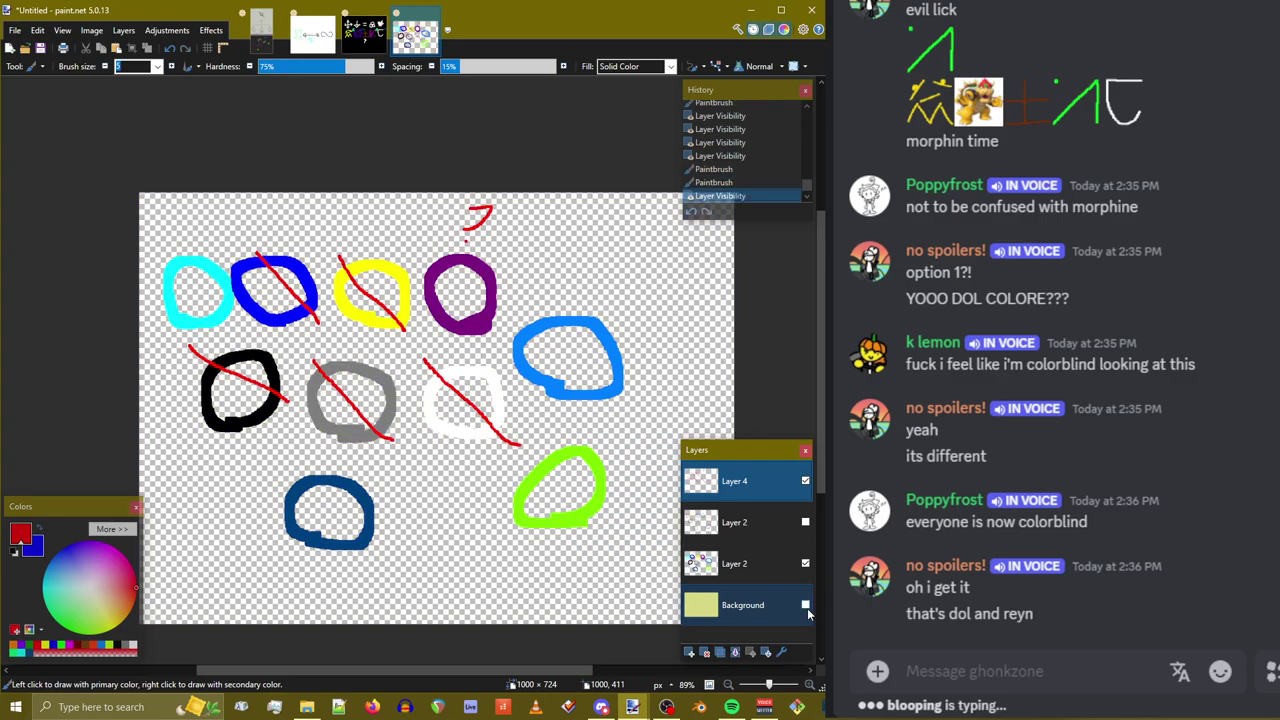
left_click(806, 606)
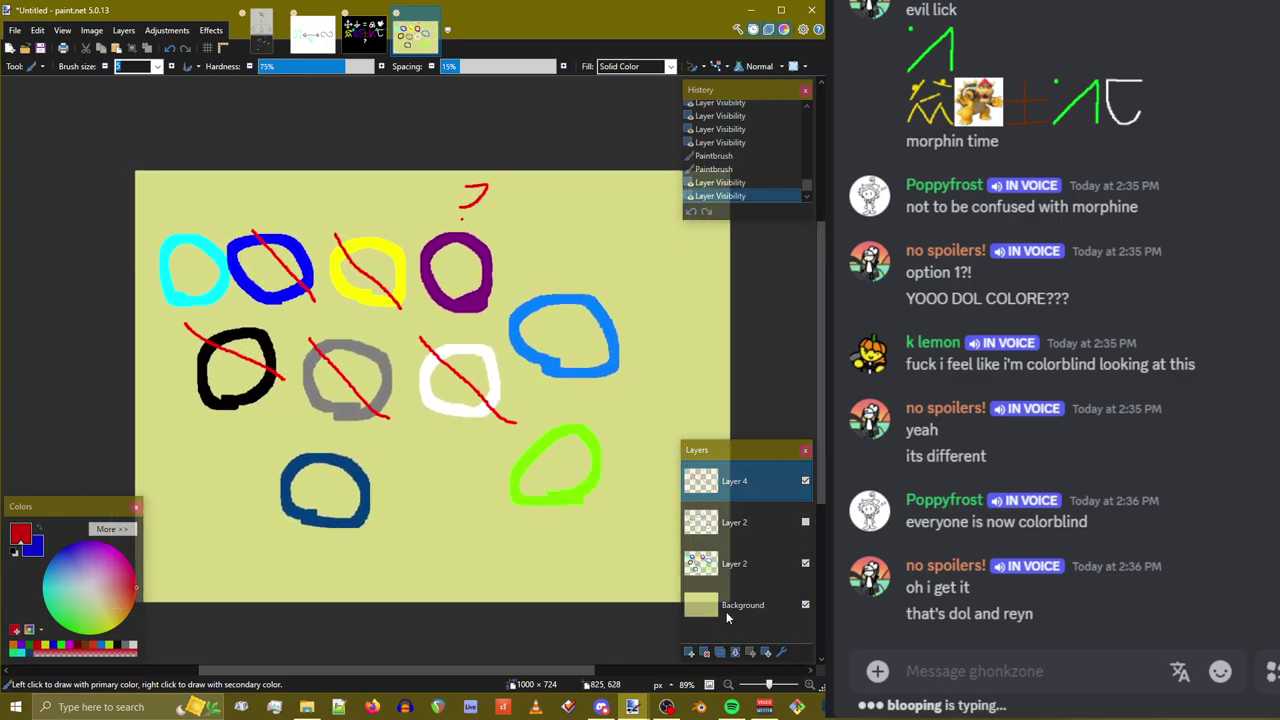
left_click(806, 606)
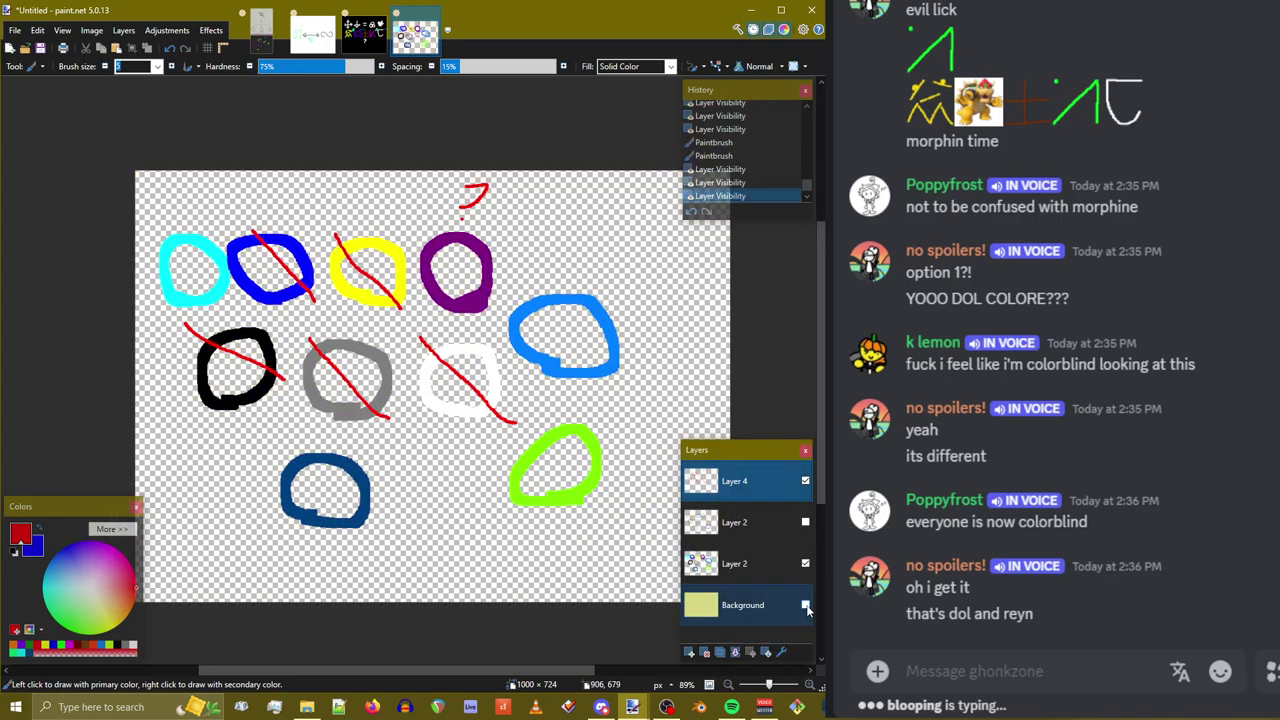
Paint a light-blue scribble above the light-blue circle, and briefly show the upper Layer 2 for comparison with its original orange
left_click(110, 646)
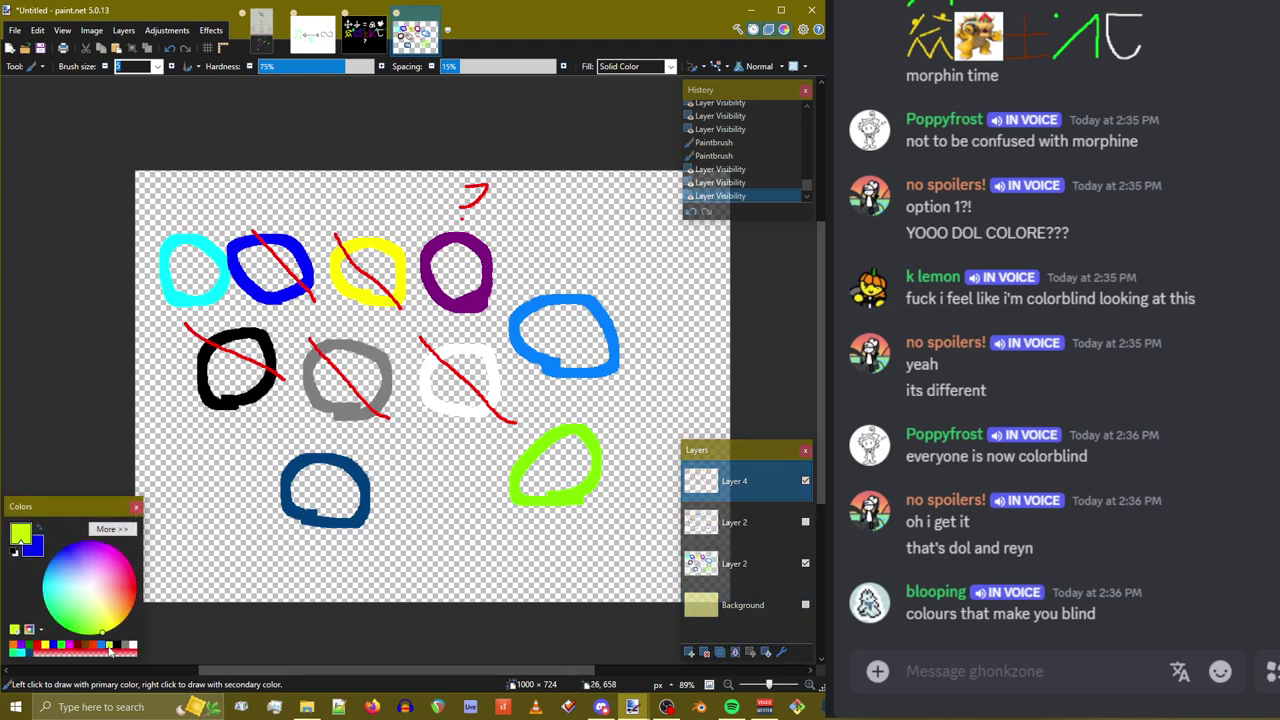
scroll(403, 461, "left", 1)
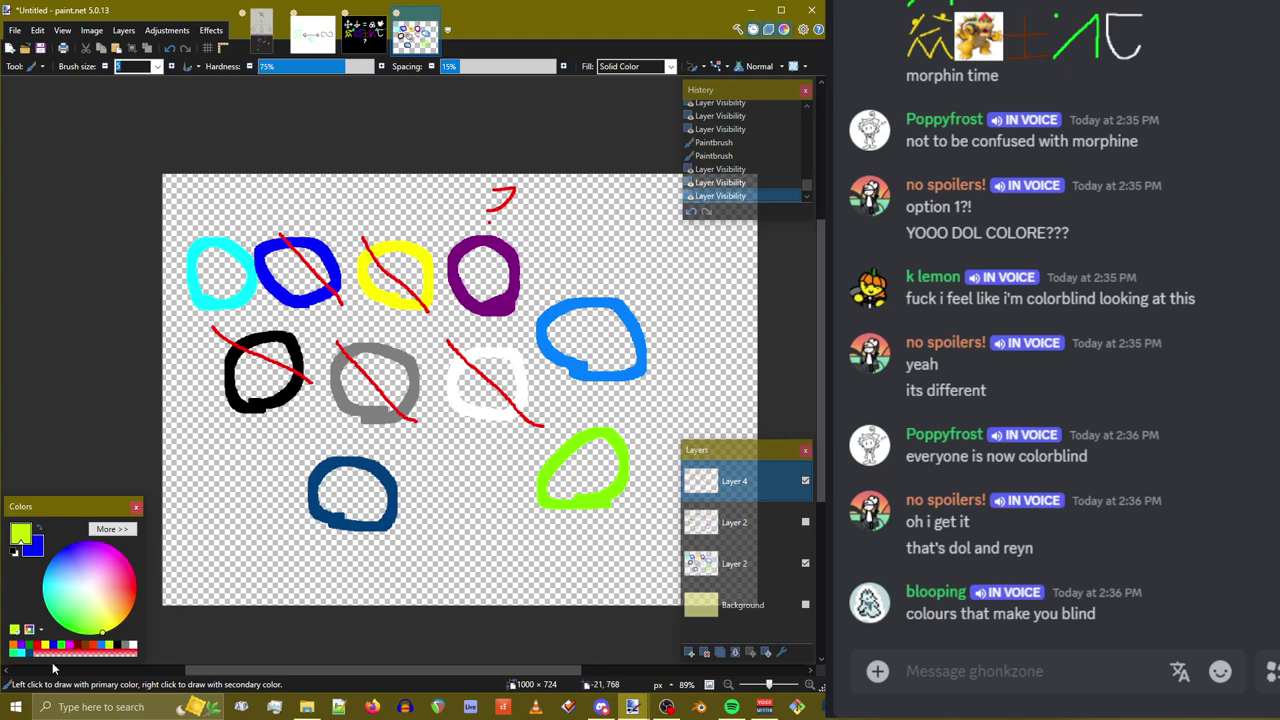
left_click(95, 646)
scroll(642, 322, "up", 1)
mouse_move(642, 321)
left_mouse_down()
mouse_move(640, 335)
mouse_move(690, 320)
mouse_move(655, 355)
mouse_move(670, 368)
mouse_move(615, 300)
mouse_move(625, 310)
left_mouse_up()
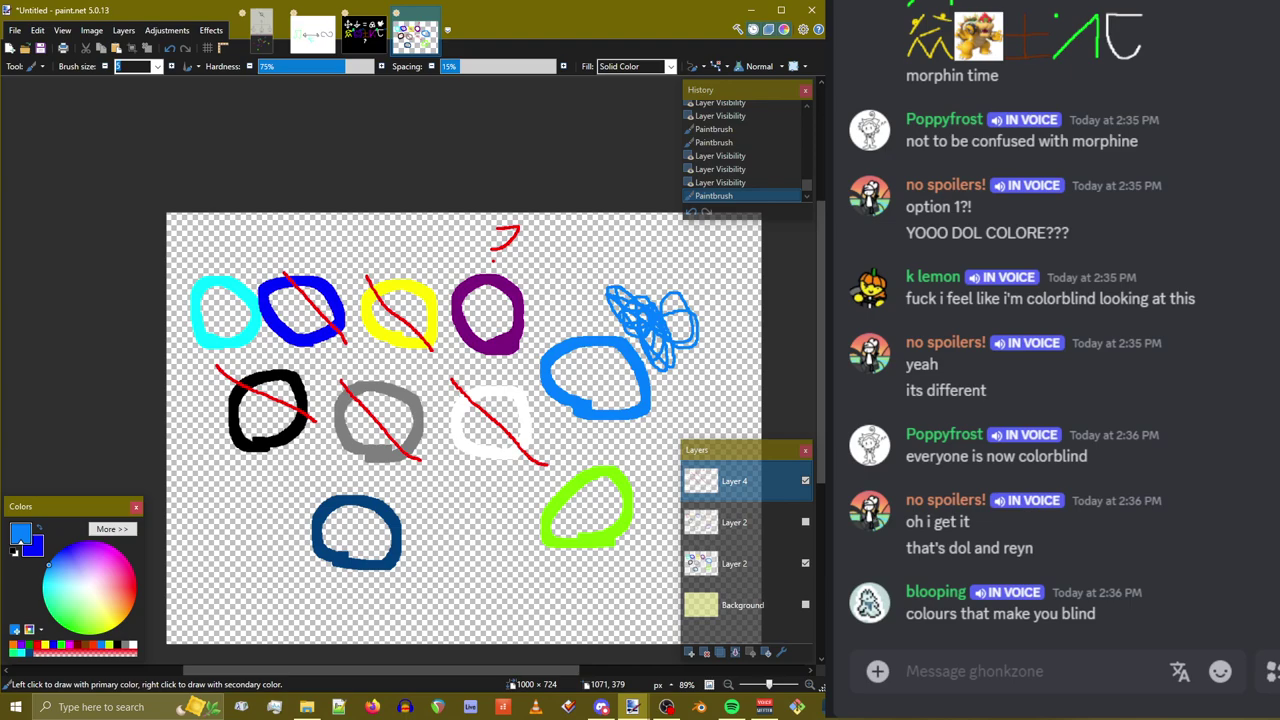
left_click(805, 522)
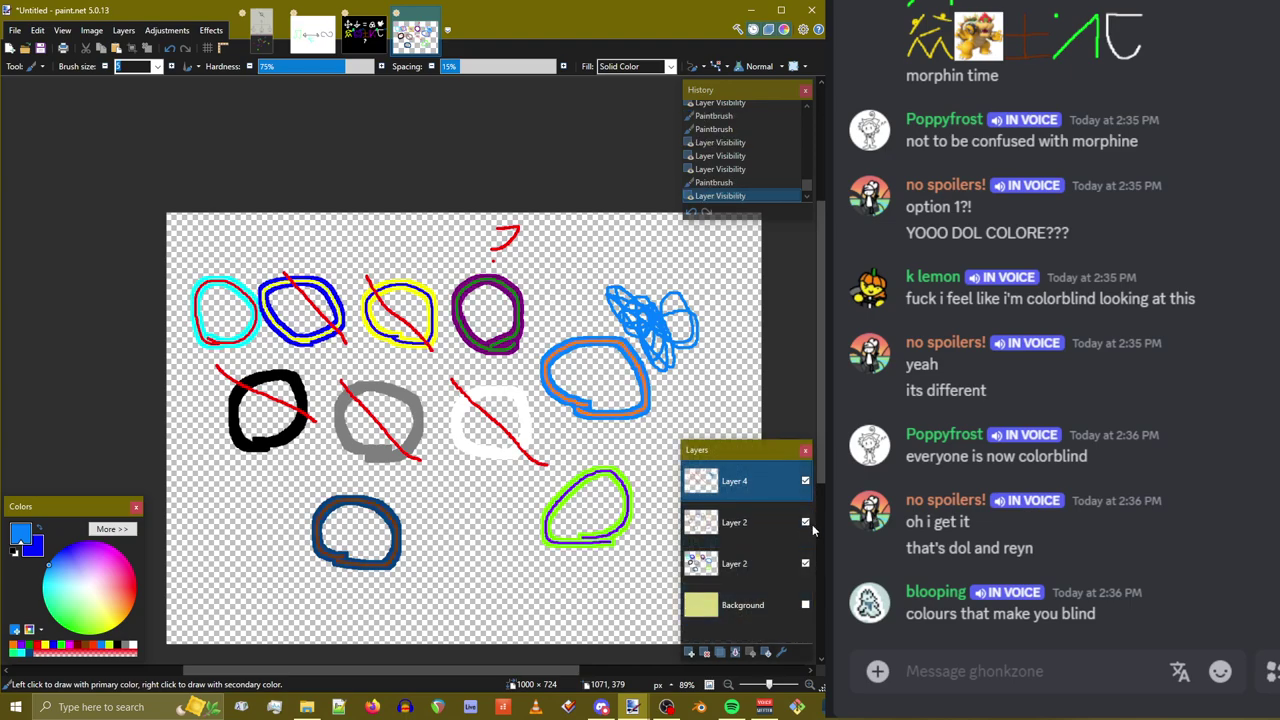
left_click(805, 522)
Paint a small dark-blue scribble beside the dark-blue circle
scroll(366, 535, "right", 1)
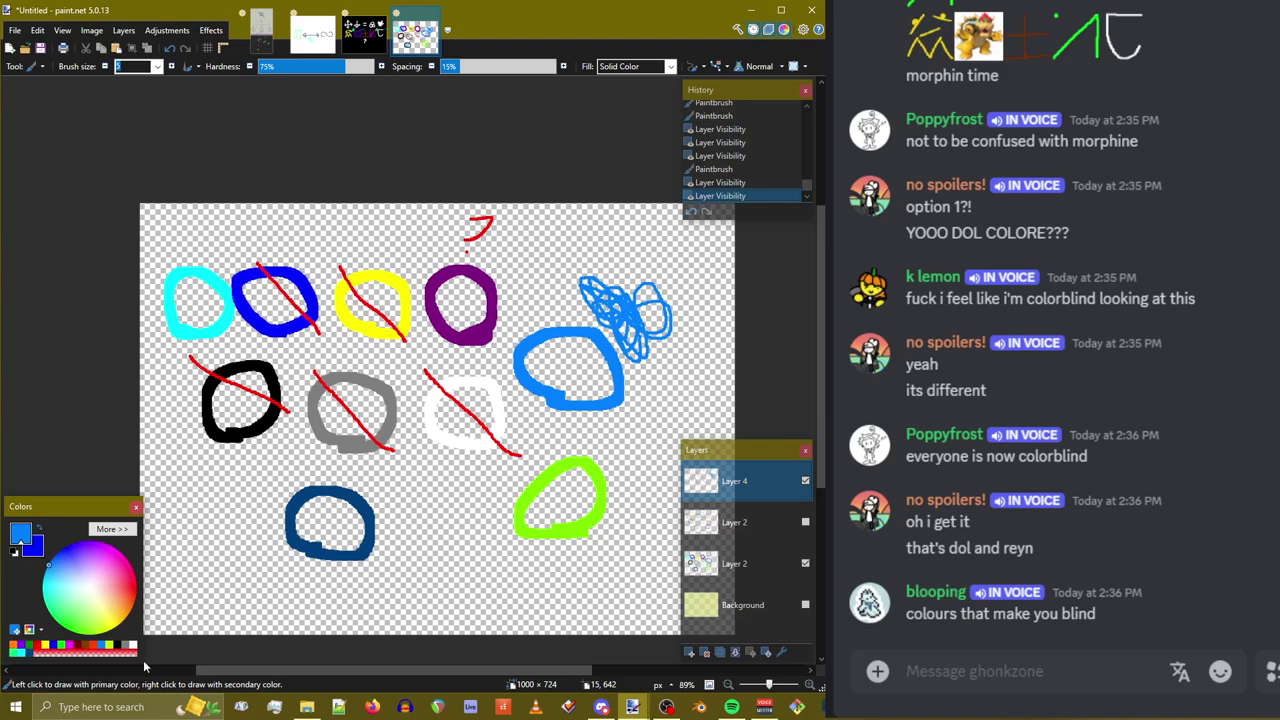
left_click(30, 650)
mouse_move(395, 562)
left_mouse_down()
mouse_move(418, 548)
mouse_move(400, 535)
left_mouse_up()
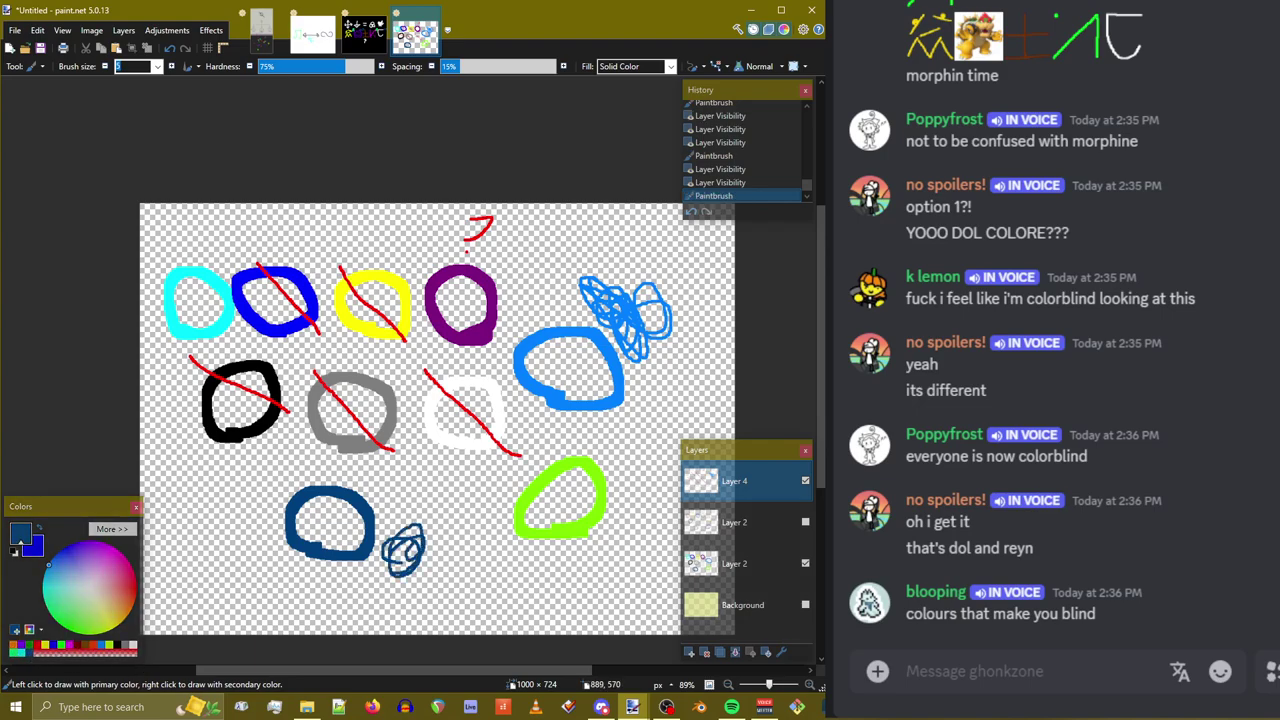
Briefly show the upper Layer 2 to compare the dark-blue circle with its original brown, and reselect Layer 4
left_click(803, 530)
left_click(805, 523)
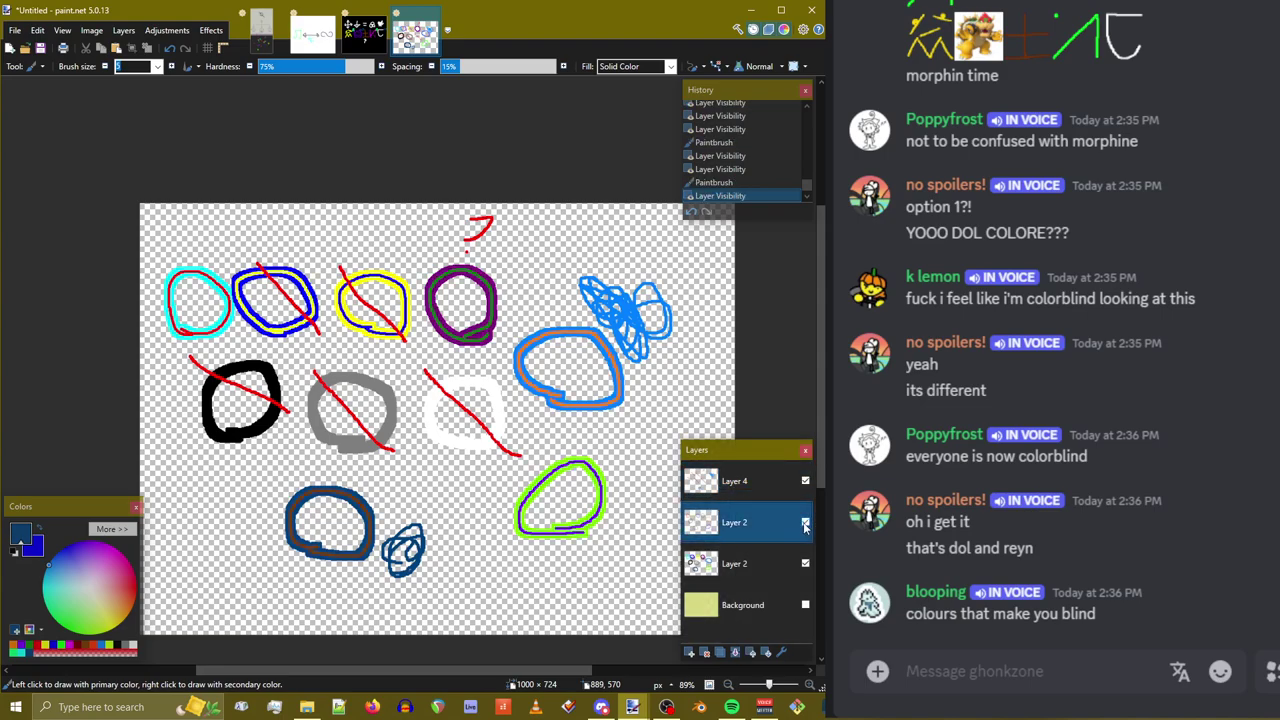
left_click(805, 523)
left_click(760, 482)
scroll(596, 545, "right", 1)
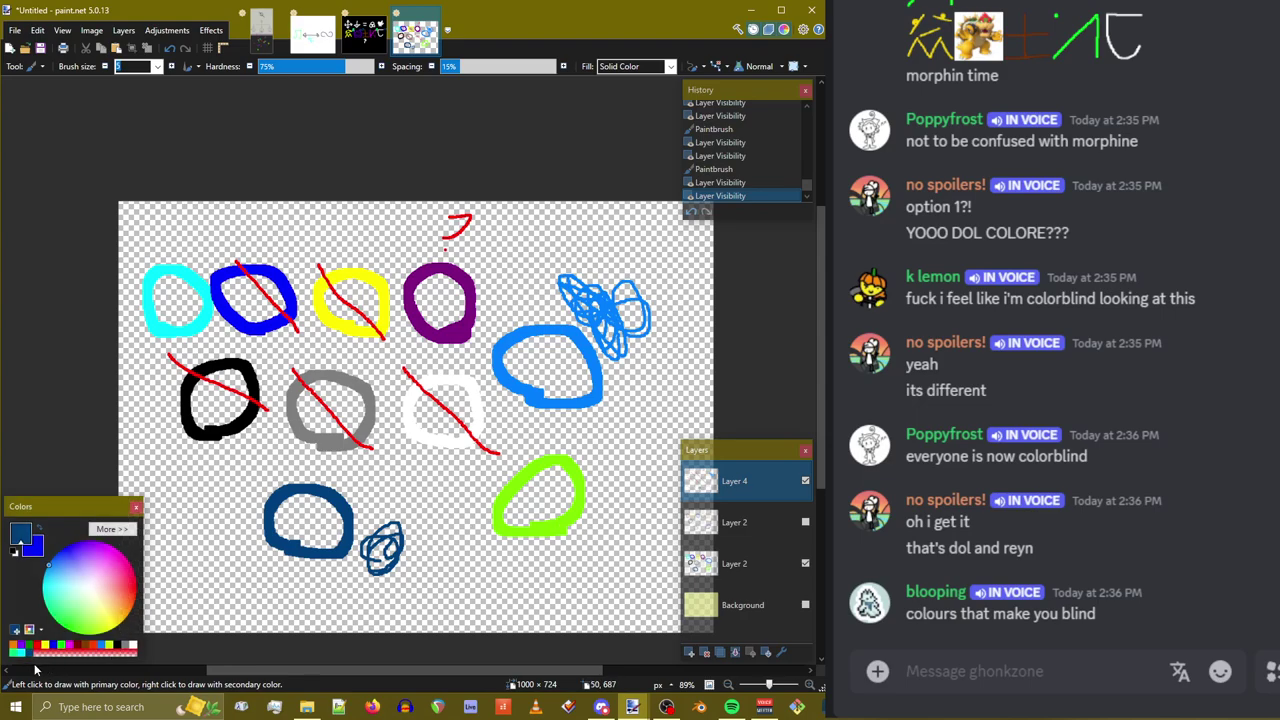
Paint a bright-green squiggle above the lime-green circle and a yellow-green squiggle below it
left_click(61, 646)
mouse_move(588, 508)
left_mouse_down()
mouse_move(648, 493)
mouse_move(622, 466)
mouse_move(655, 432)
left_mouse_up()
key("ctrl+z")
key("ctrl+z")
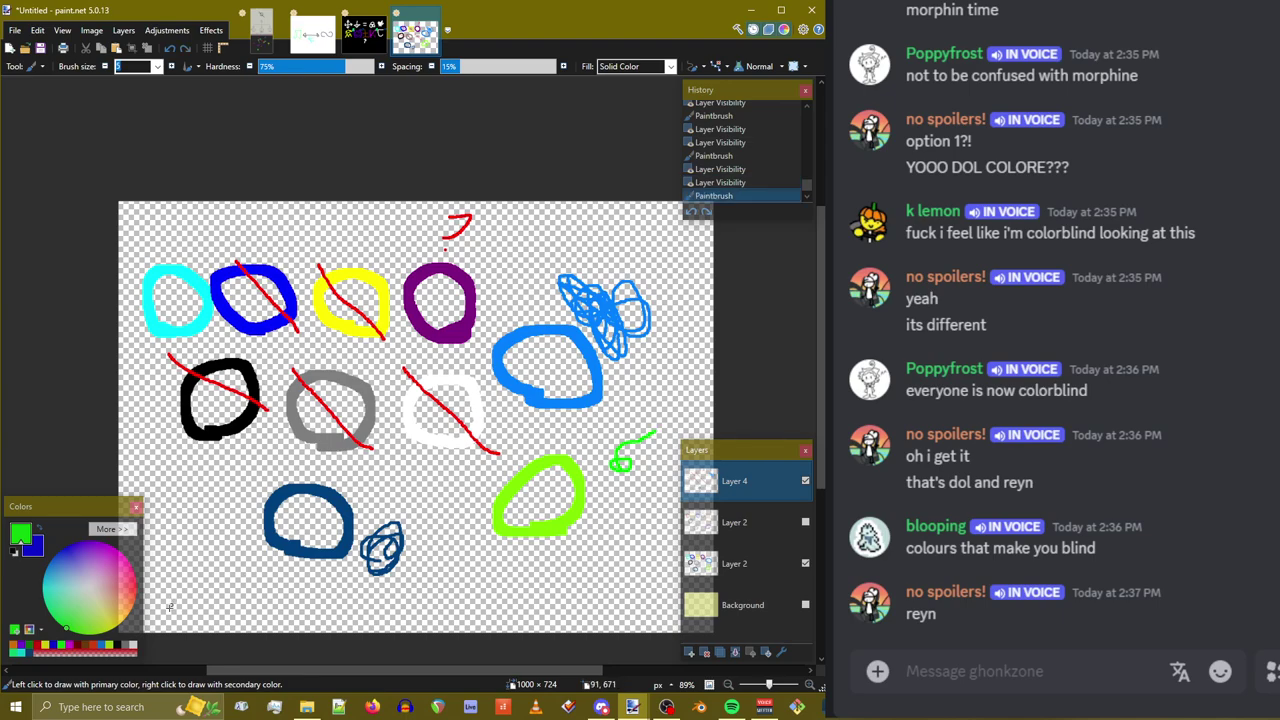
left_click(110, 646)
mouse_move(580, 535)
left_mouse_down()
mouse_move(616, 530)
mouse_move(636, 576)
left_mouse_up()
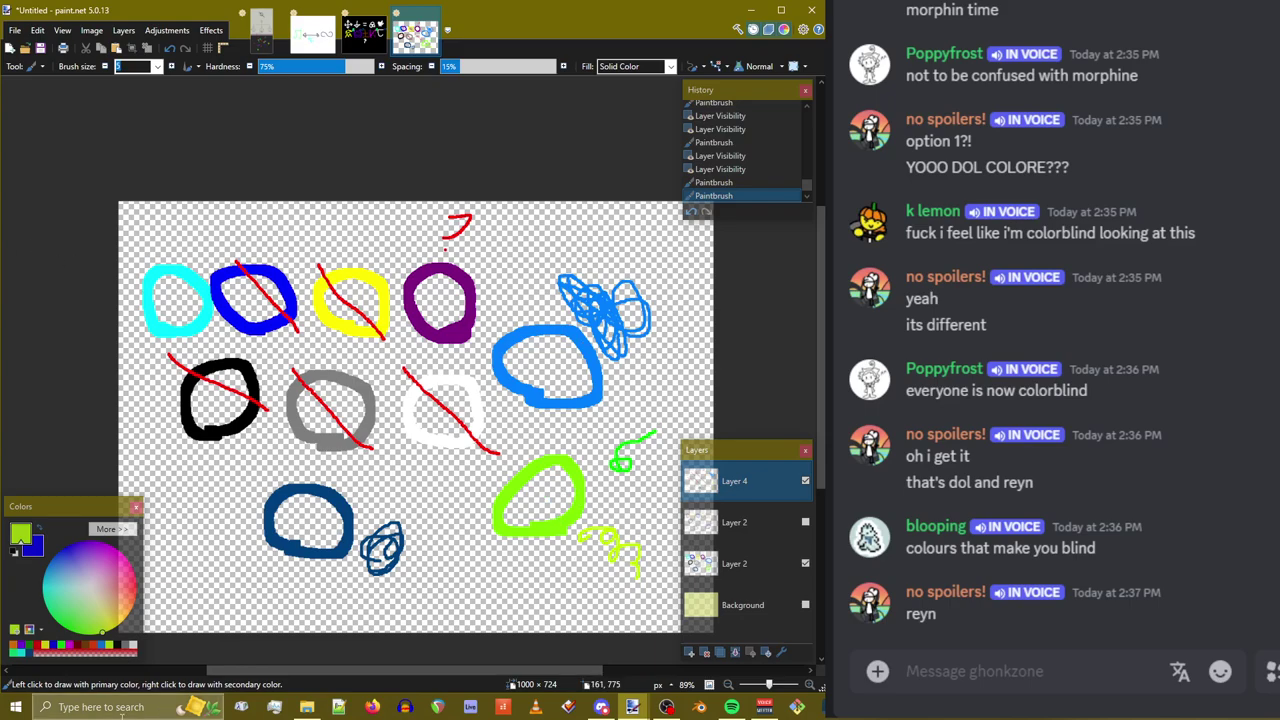
Paint a cyan squiggle above the cyan circle, and try a cyan mark beside the purple circle, undoing that one
left_click(22, 648)
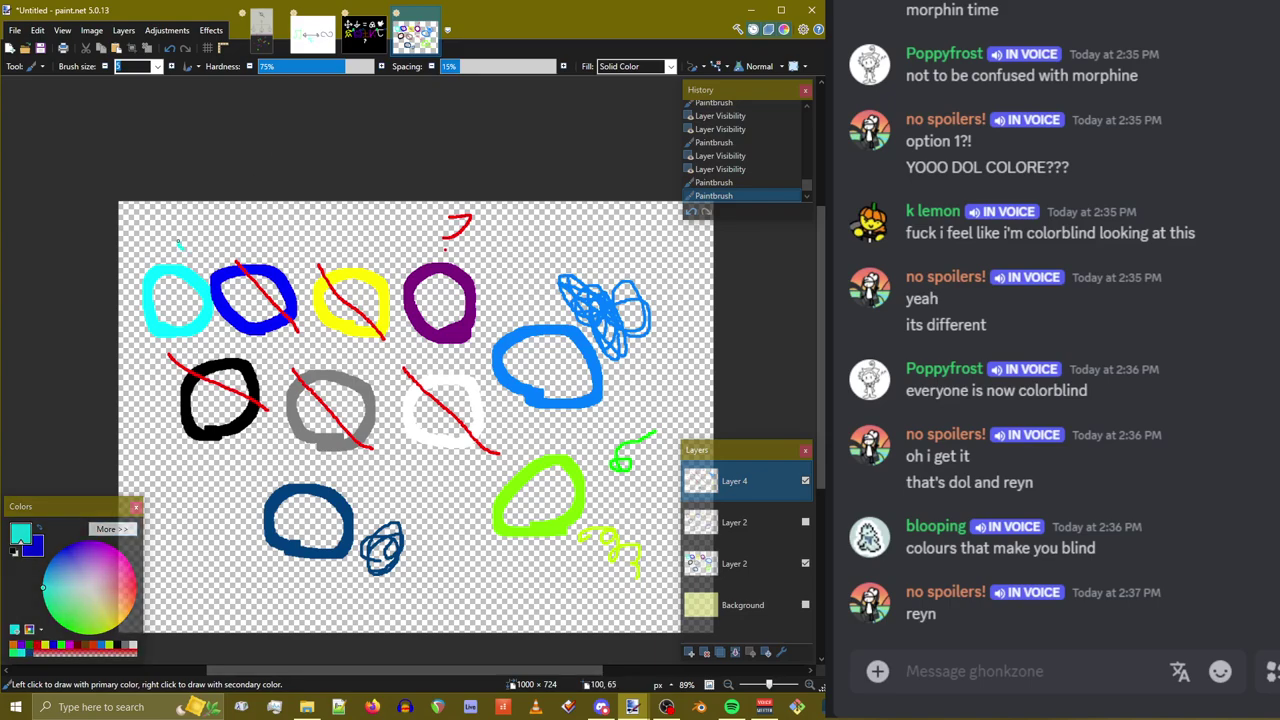
left_click_drag(180, 240, 233, 229)
left_click_drag(488, 258, 505, 300)
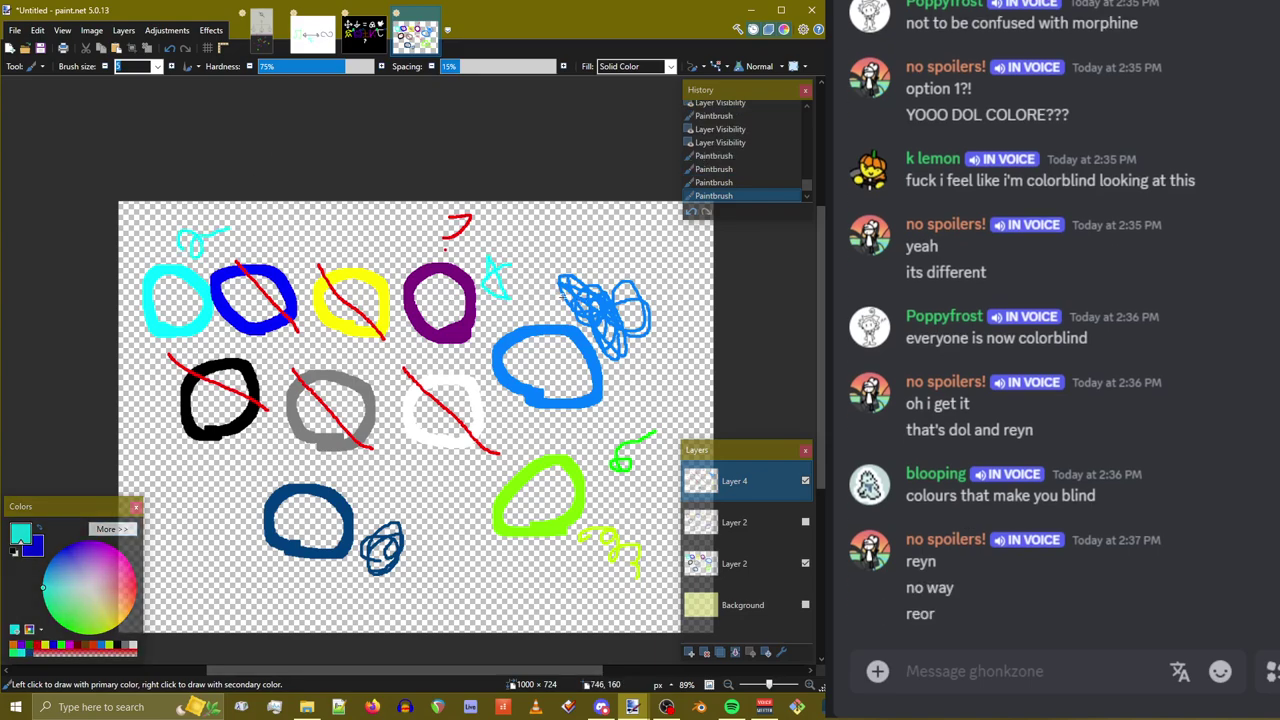
key("ctrl+z")
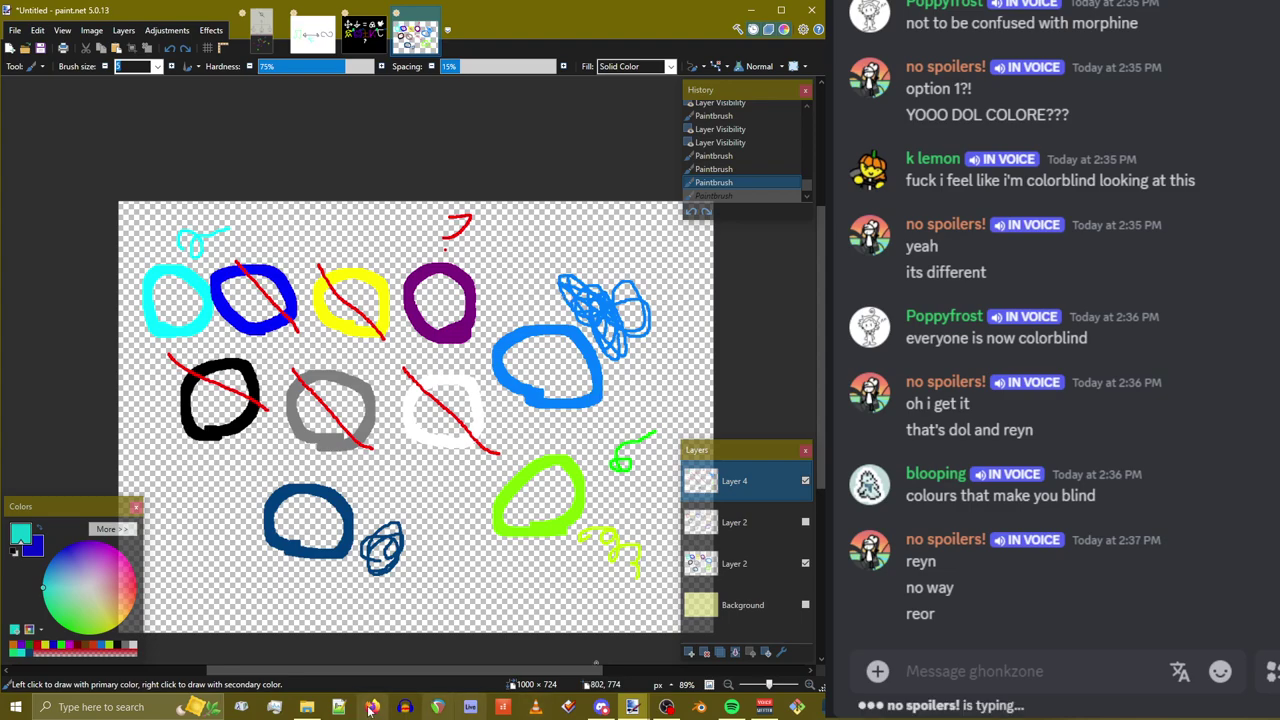
Open colorMap.pdn from the file explorer and examine its colour gradient and hexagon of coloured dots
left_click(307, 707)
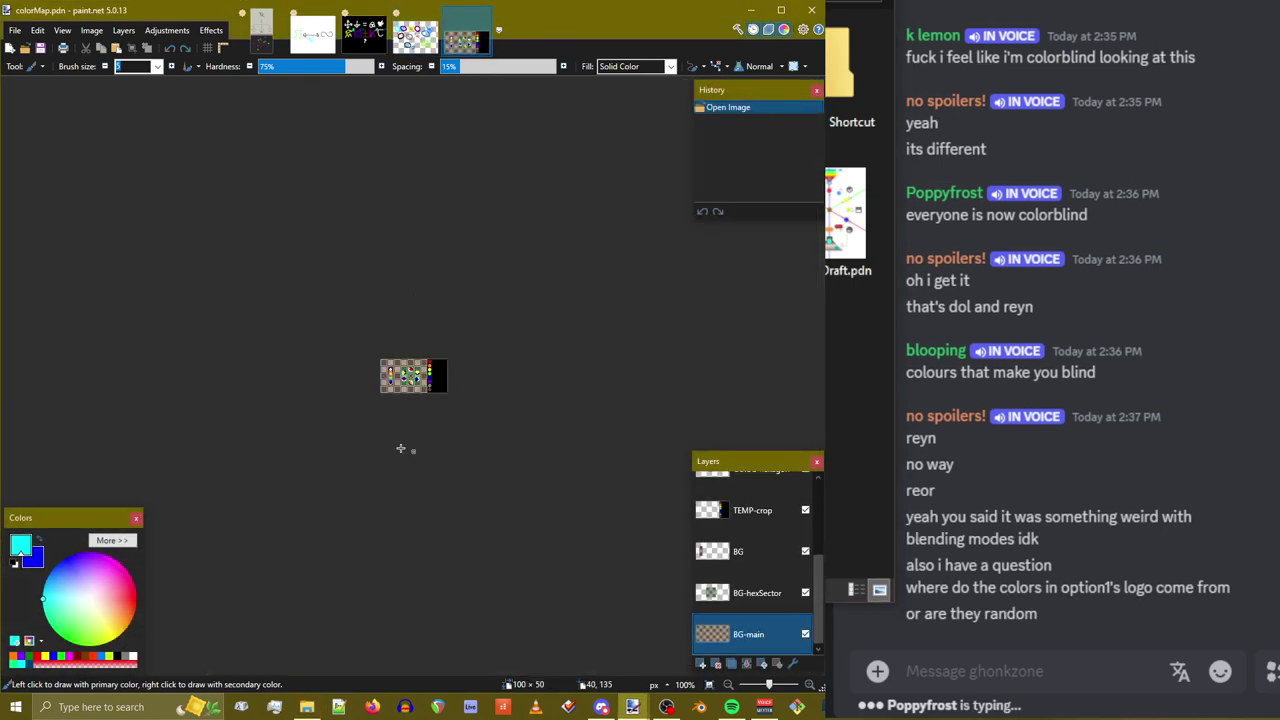
scroll(419, 355, "up", 5)
scroll(419, 355, "up", 3)
scroll(350, 356, "down", 2)
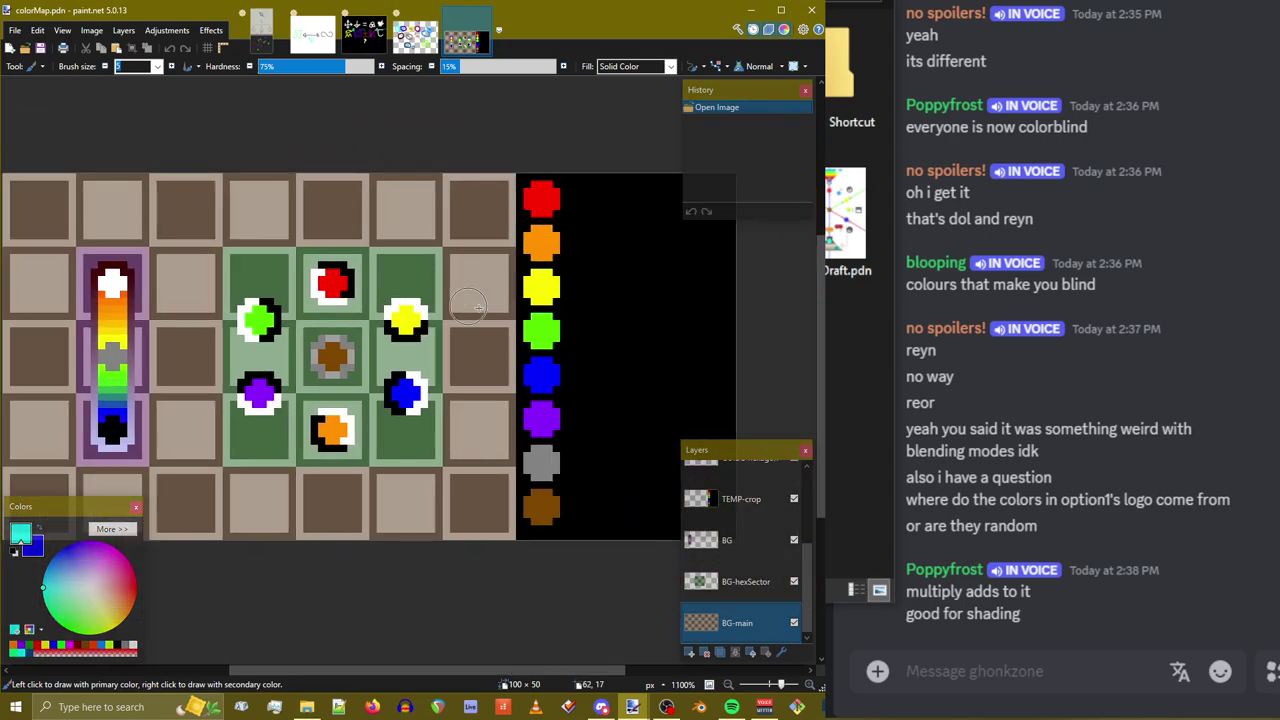
scroll(282, 357, "up", 1)
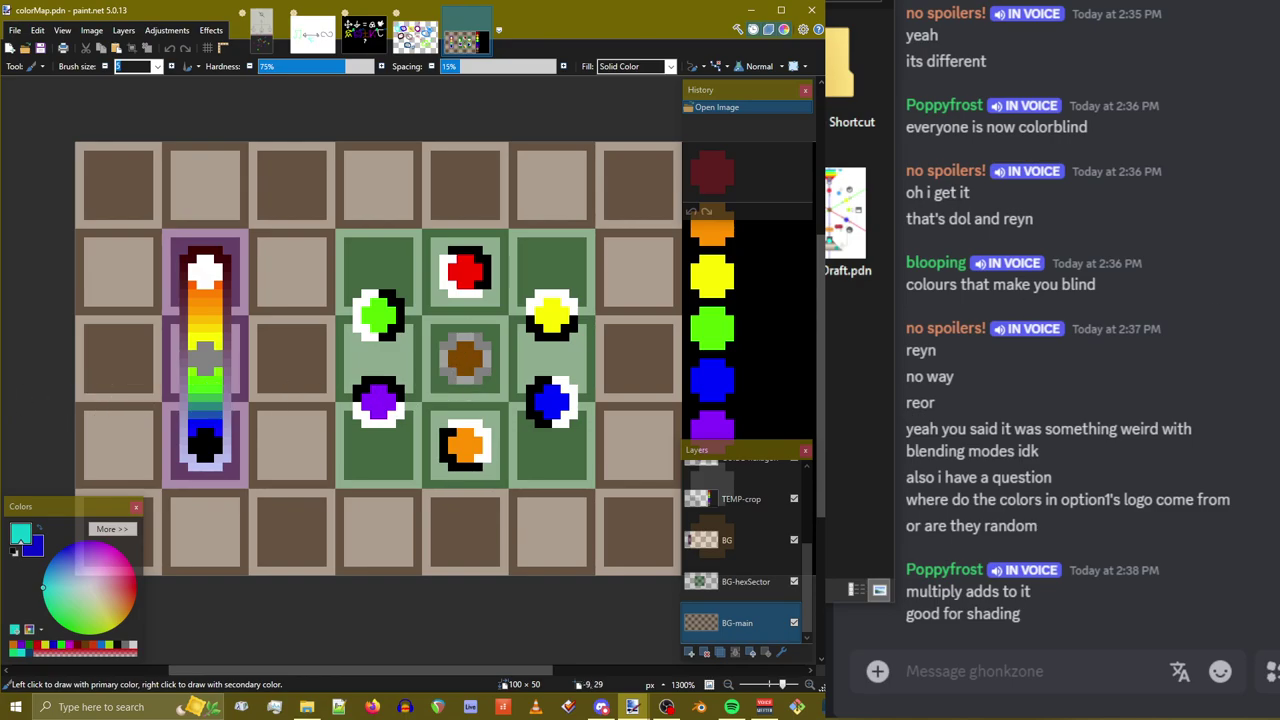
Open wheelDraft.pdn from the file explorer as a separate image rather than as a layer
left_click(640, 314)
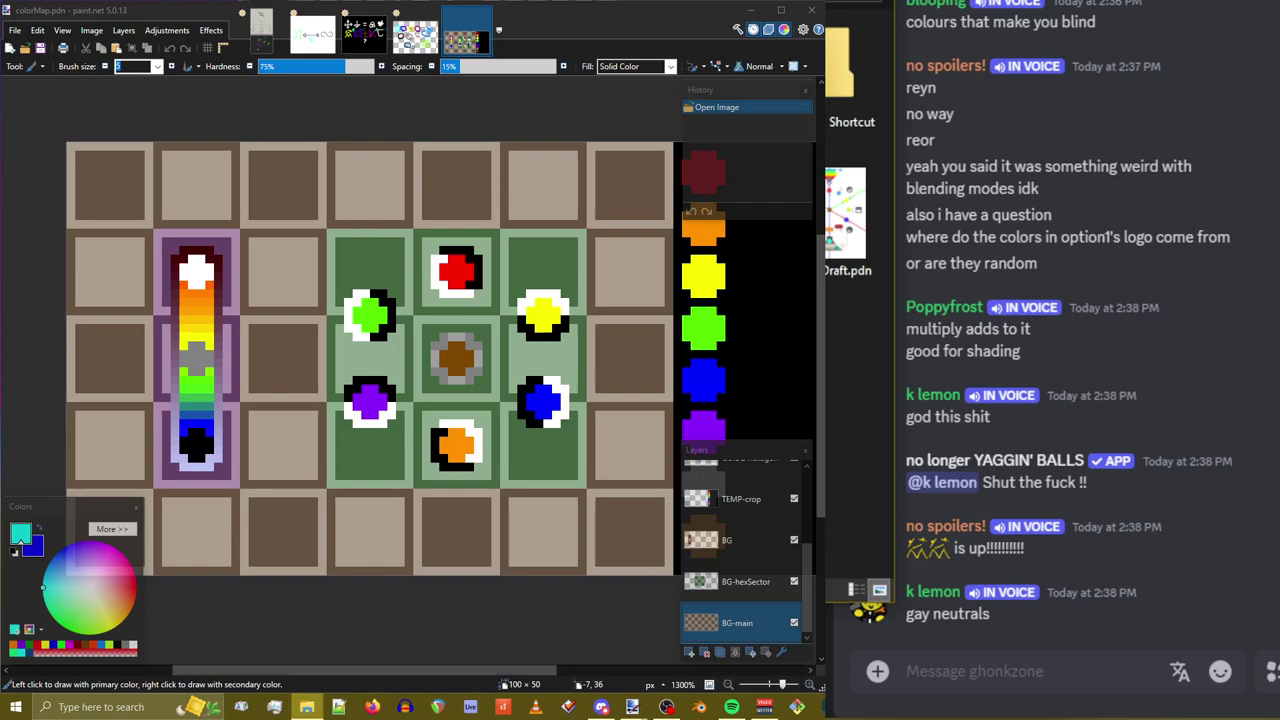
left_click_drag(490, 380, 490, 381)
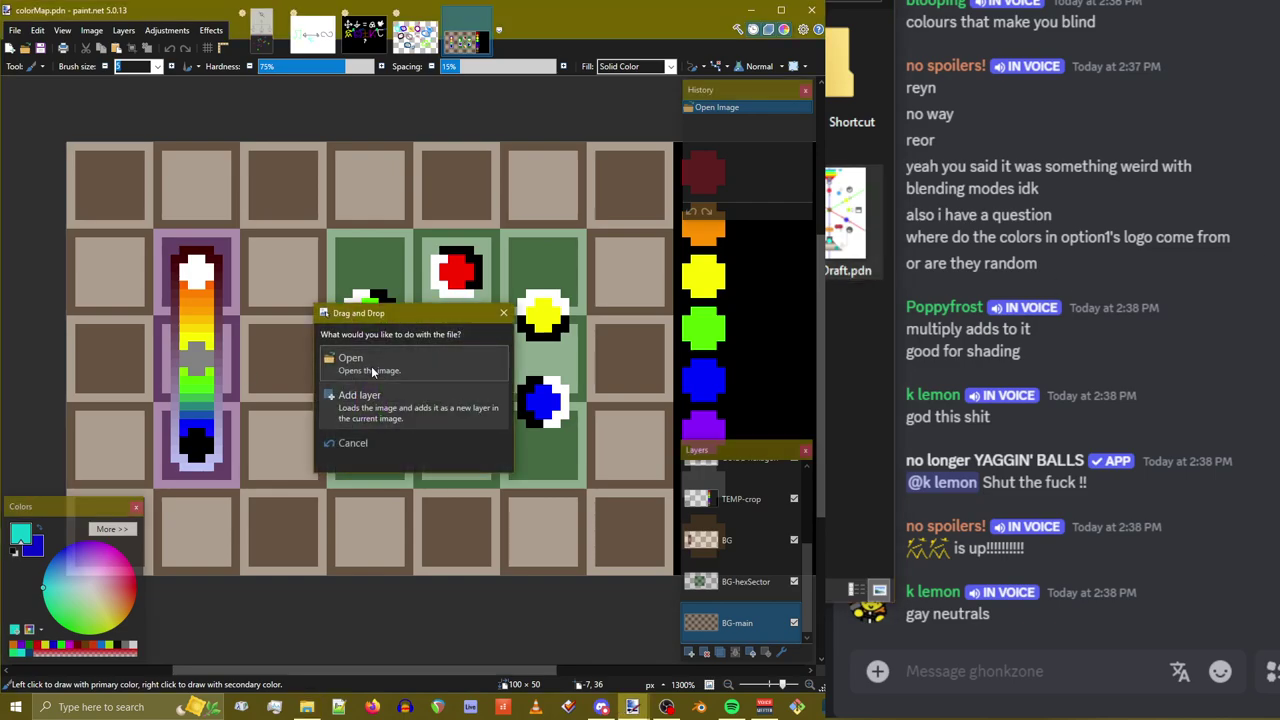
left_click(371, 366)
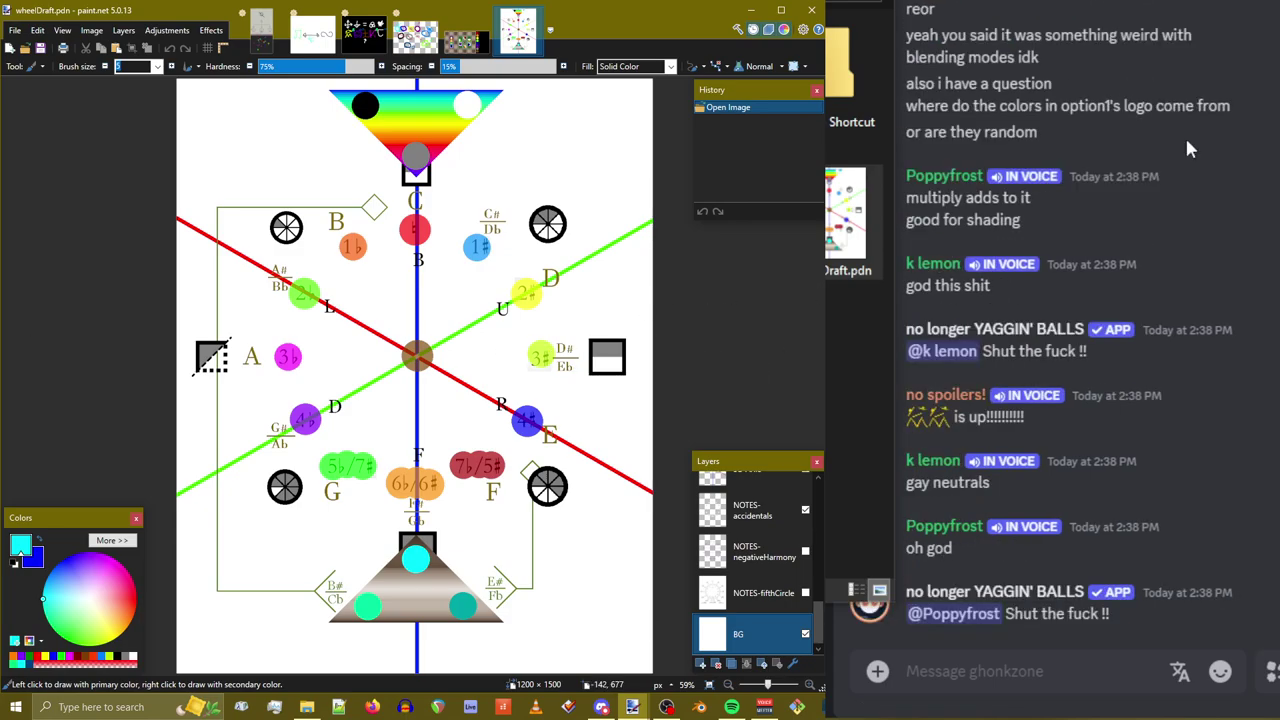
left_click(1222, 673)
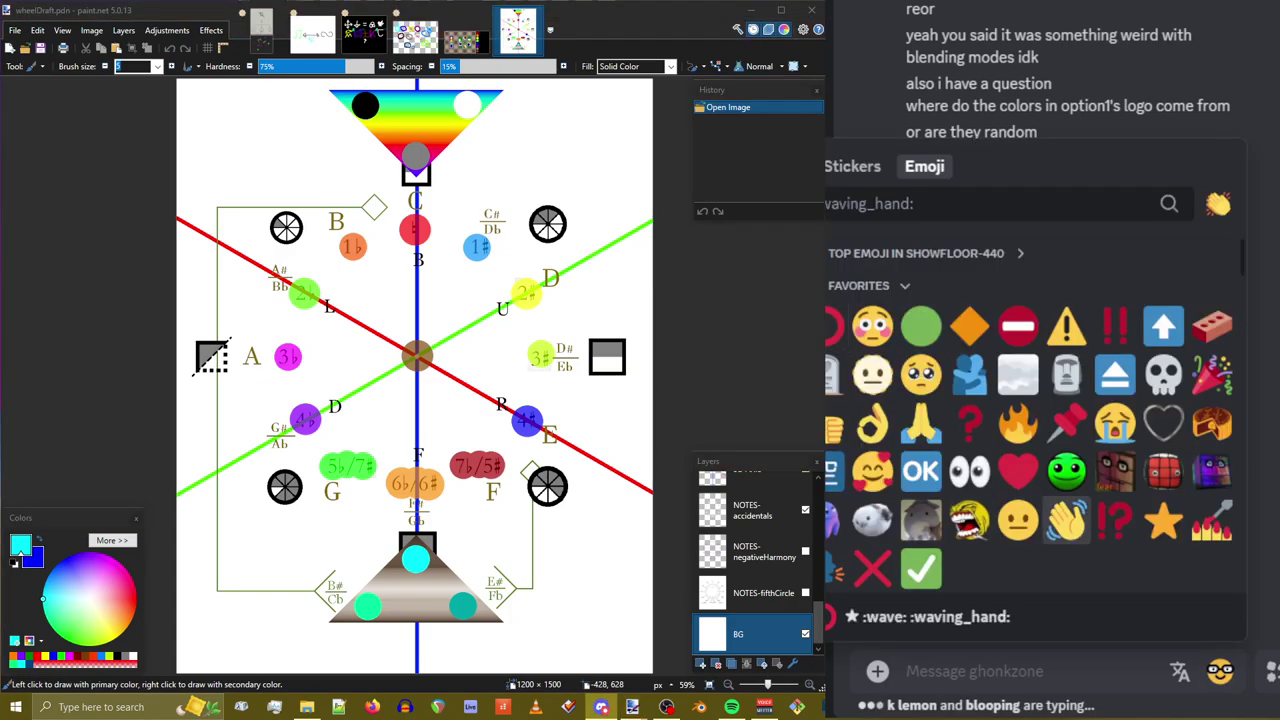
left_click(852, 166)
key("Escape")
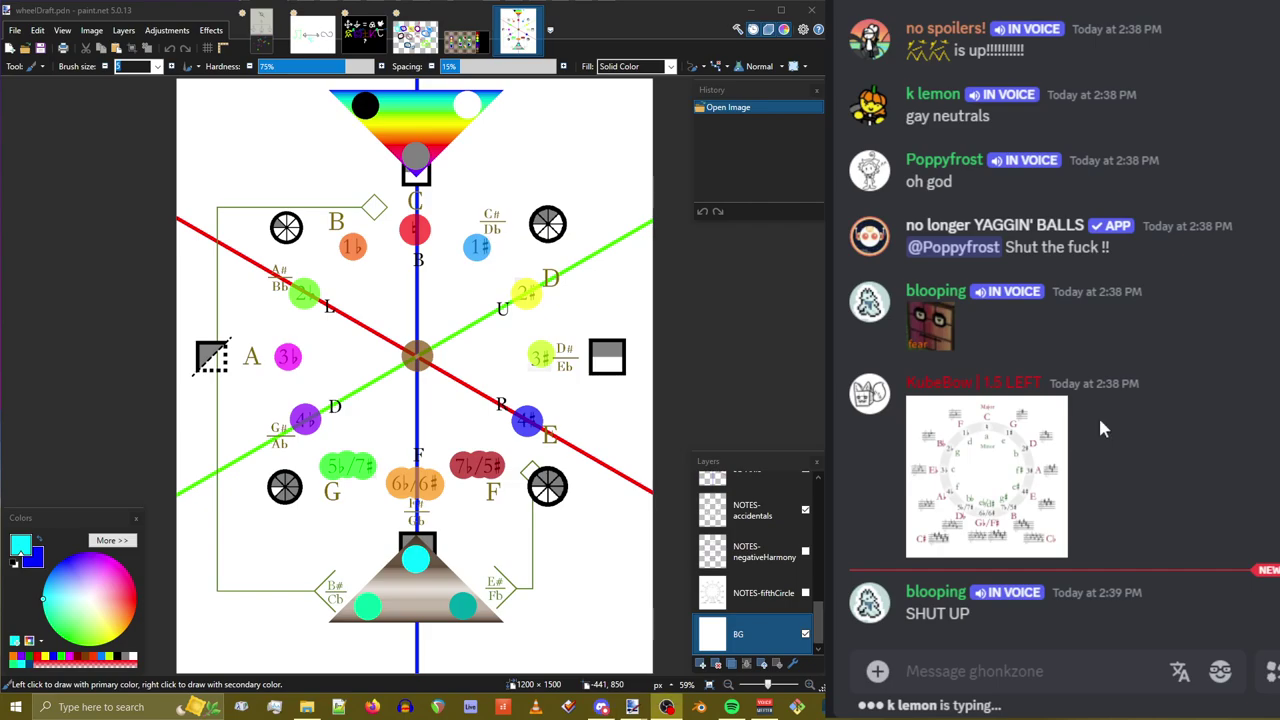
Examine the coloured note circles on the wheelDraft wheel and compare them with the colorMap image
scroll(447, 495, "up", 3)
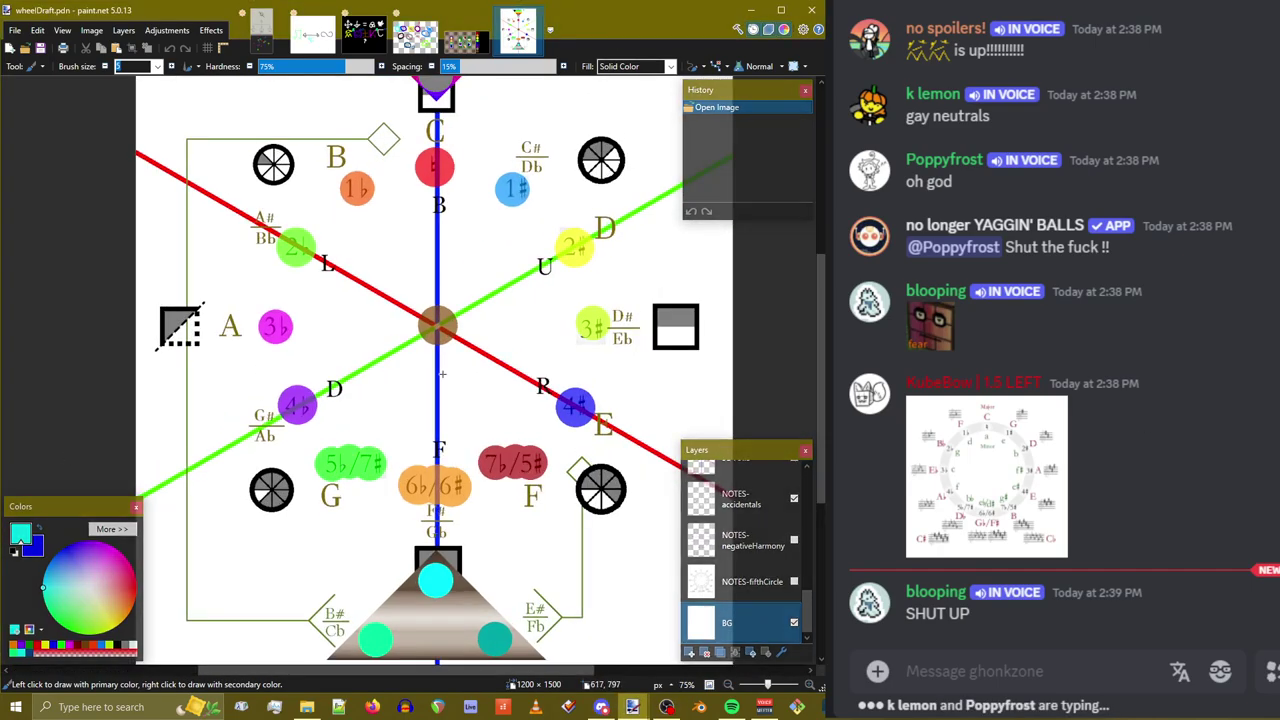
scroll(447, 495, "up", 1)
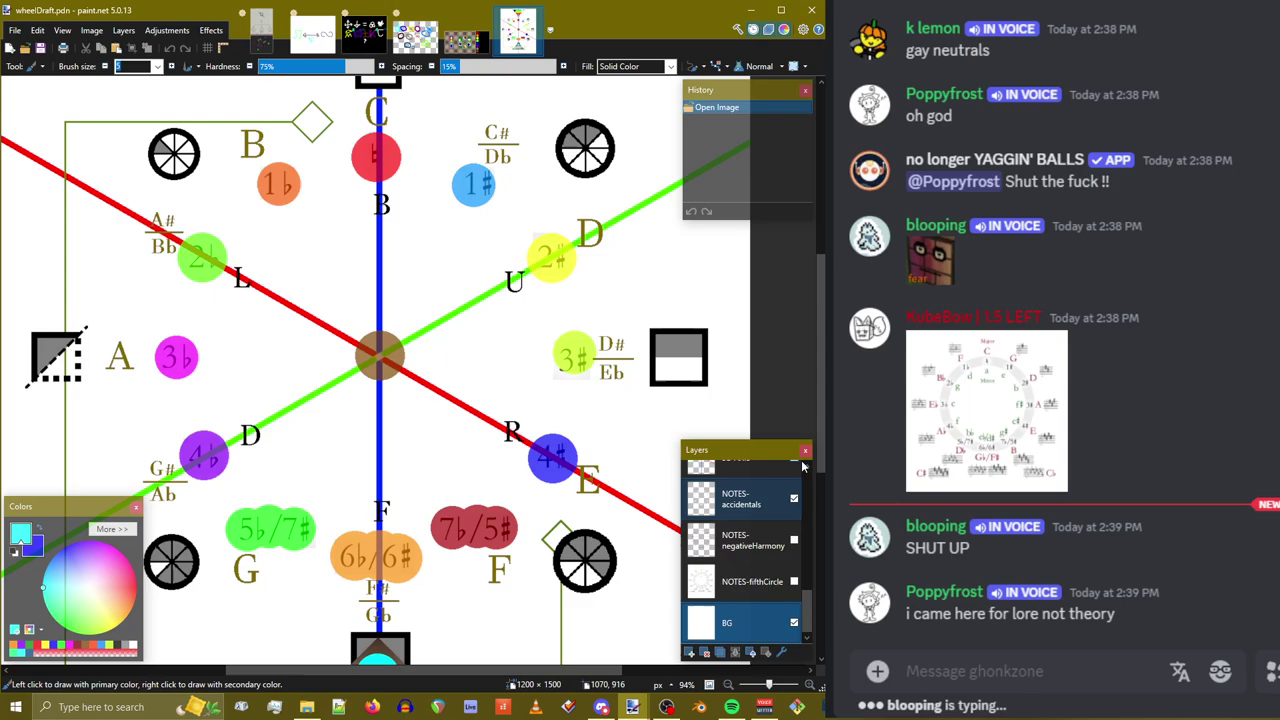
scroll(391, 470, "down", 2)
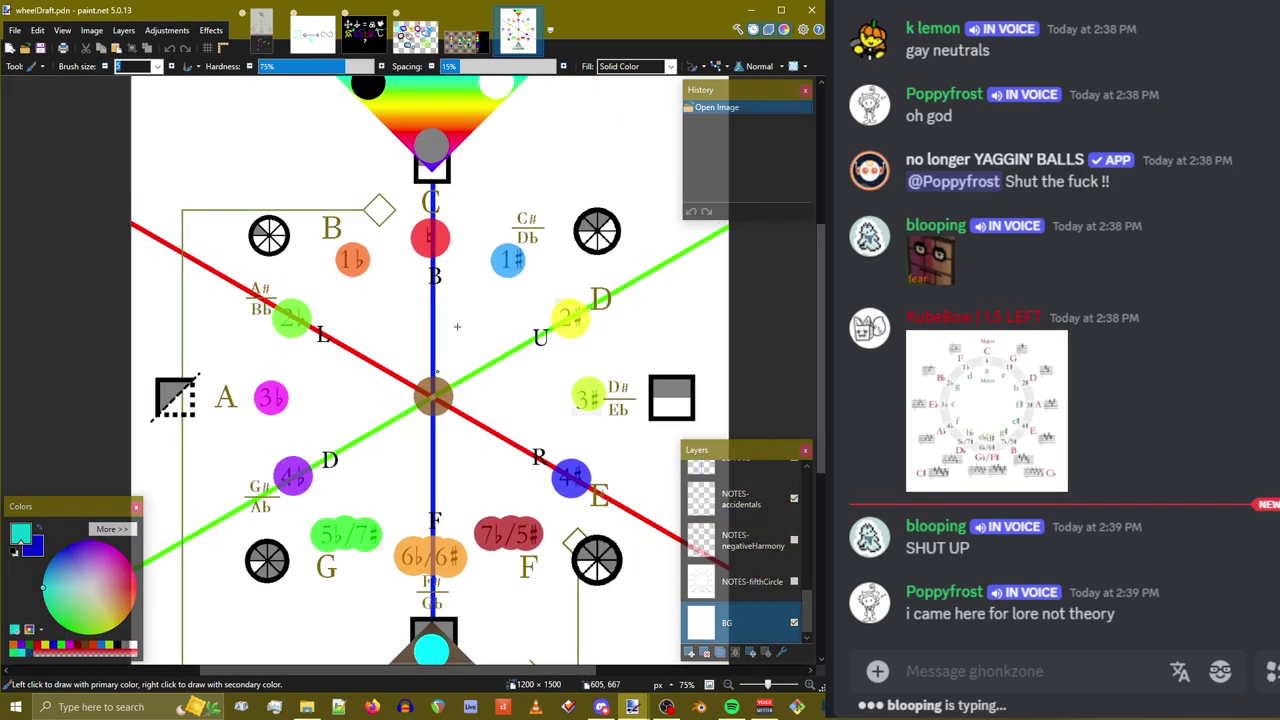
left_click(462, 38)
left_click(520, 40)
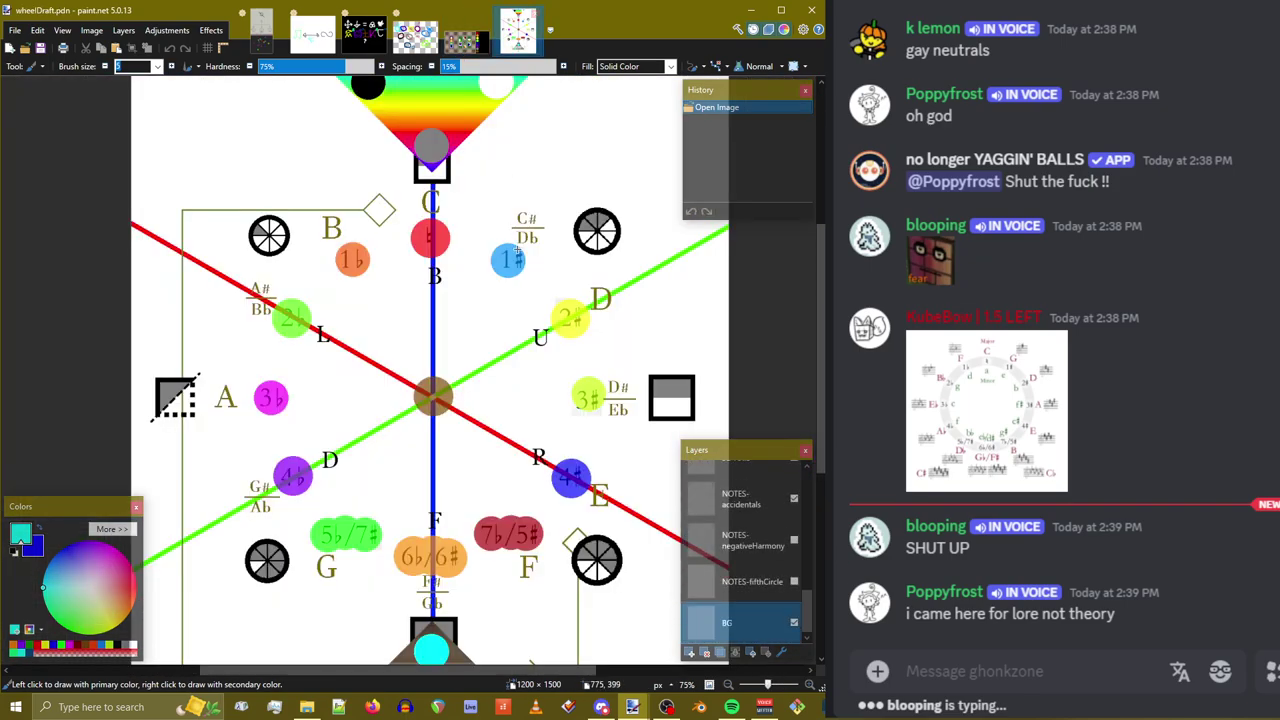
Return to the colorMap image and set the Paintbrush to size 8
left_click(462, 45)
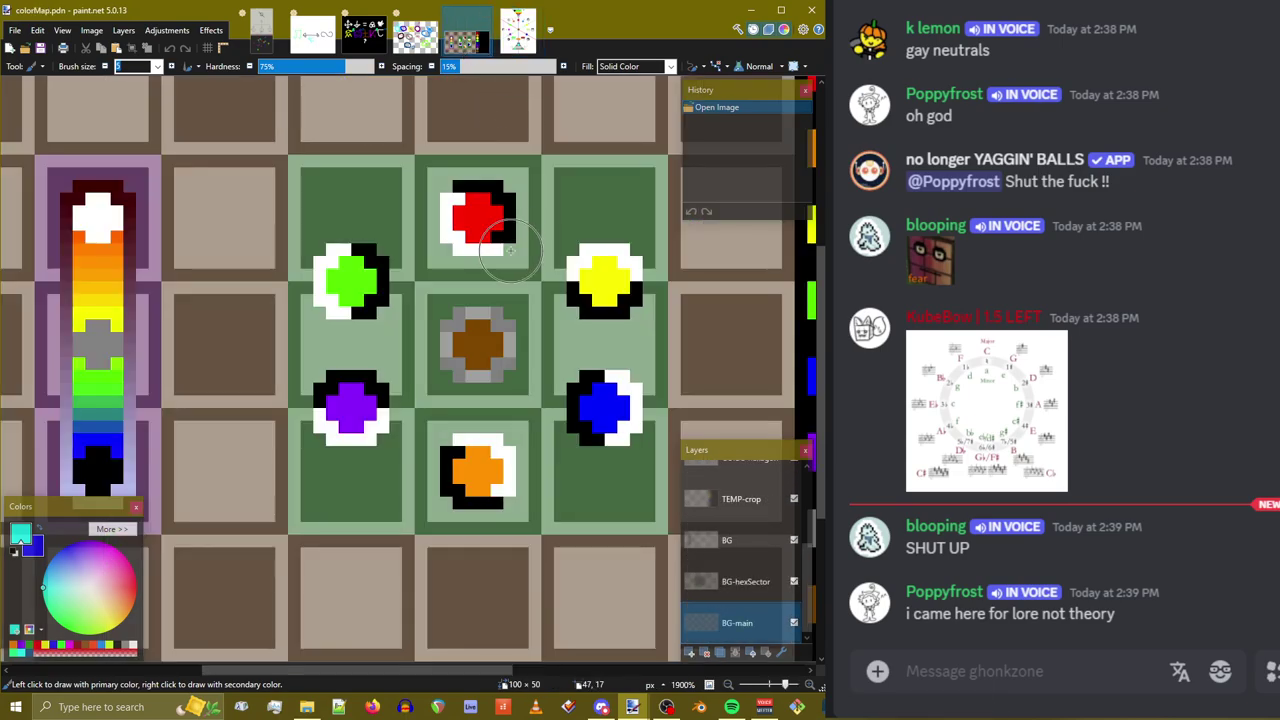
left_click(36, 66)
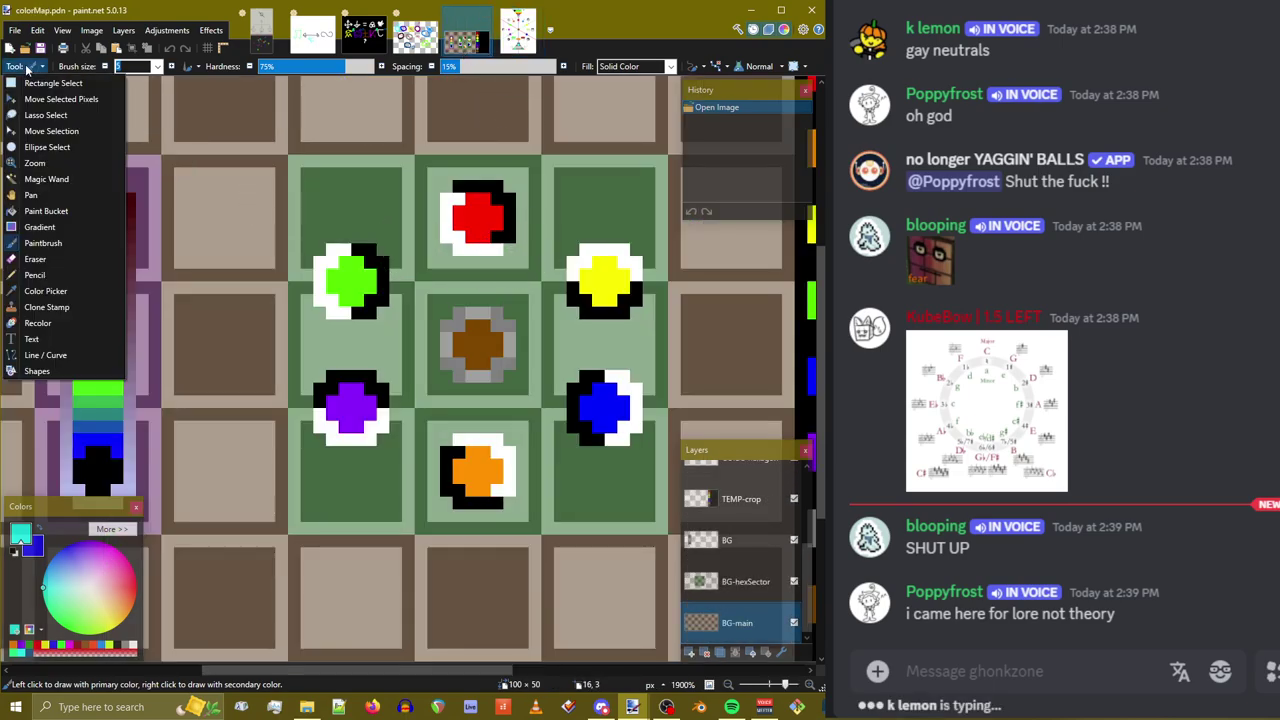
left_click(43, 243)
left_click(157, 66)
scroll(127, 127, "up", 2)
left_click(121, 128)
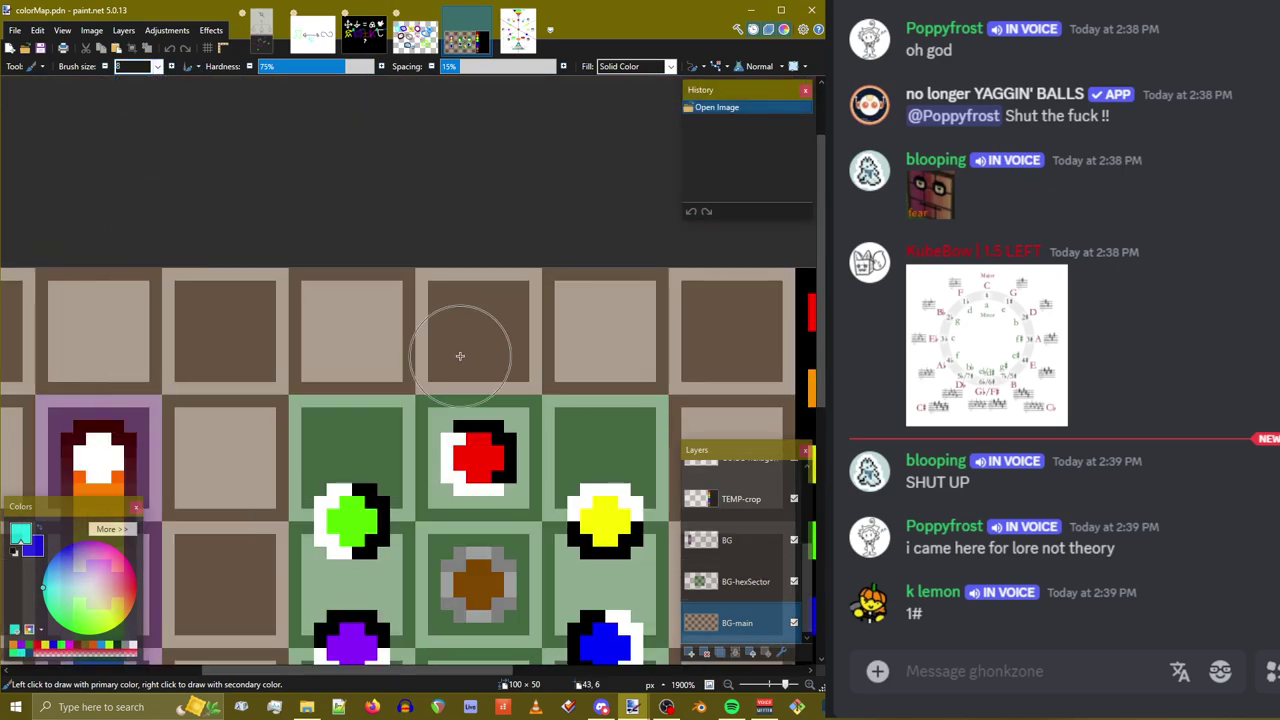
Paint trial cyan strokes around the colour hexagon, undoing each one except the patch below the orange dot
scroll(455, 345, "down", 3)
scroll(445, 310, "down", 1)
left_click_drag(435, 200, 497, 200)
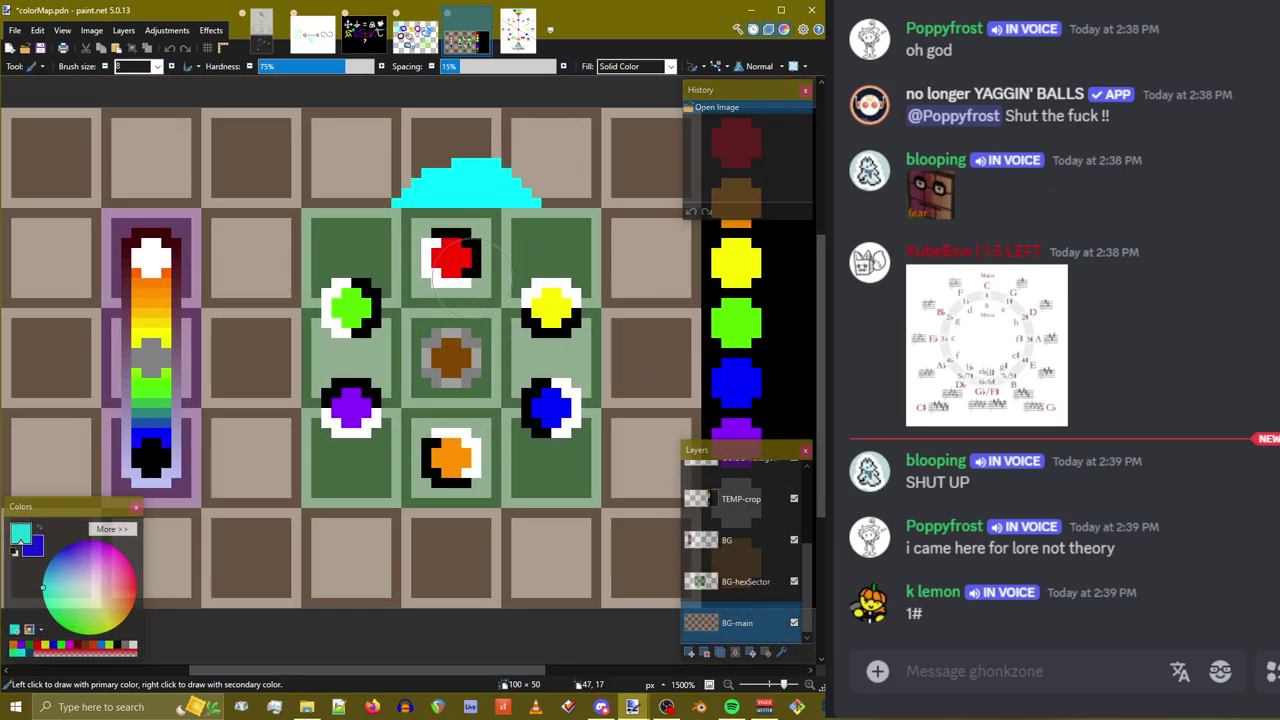
key("ctrl+z")
left_click(298, 303)
key("ctrl+z")
left_click_drag(600, 285, 602, 320)
key("ctrl+z")
left_click_drag(600, 400, 602, 430)
key("ctrl+z")
left_click_drag(457, 528, 480, 545)
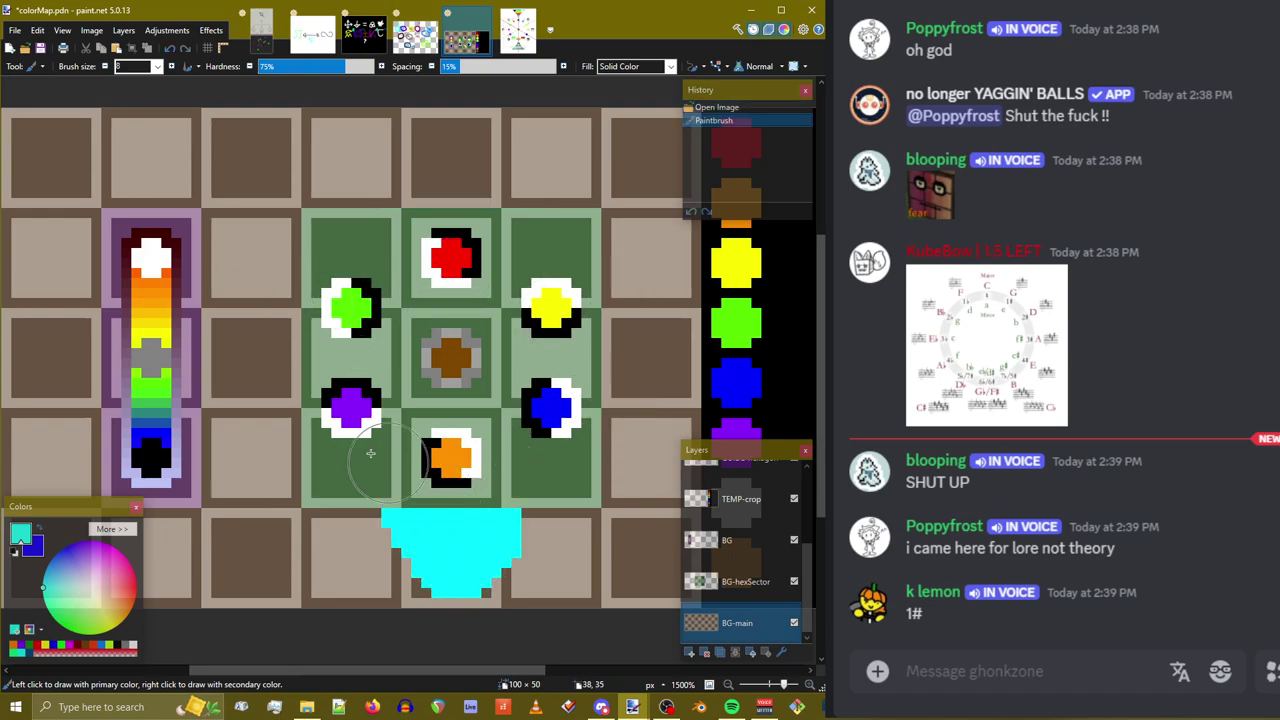